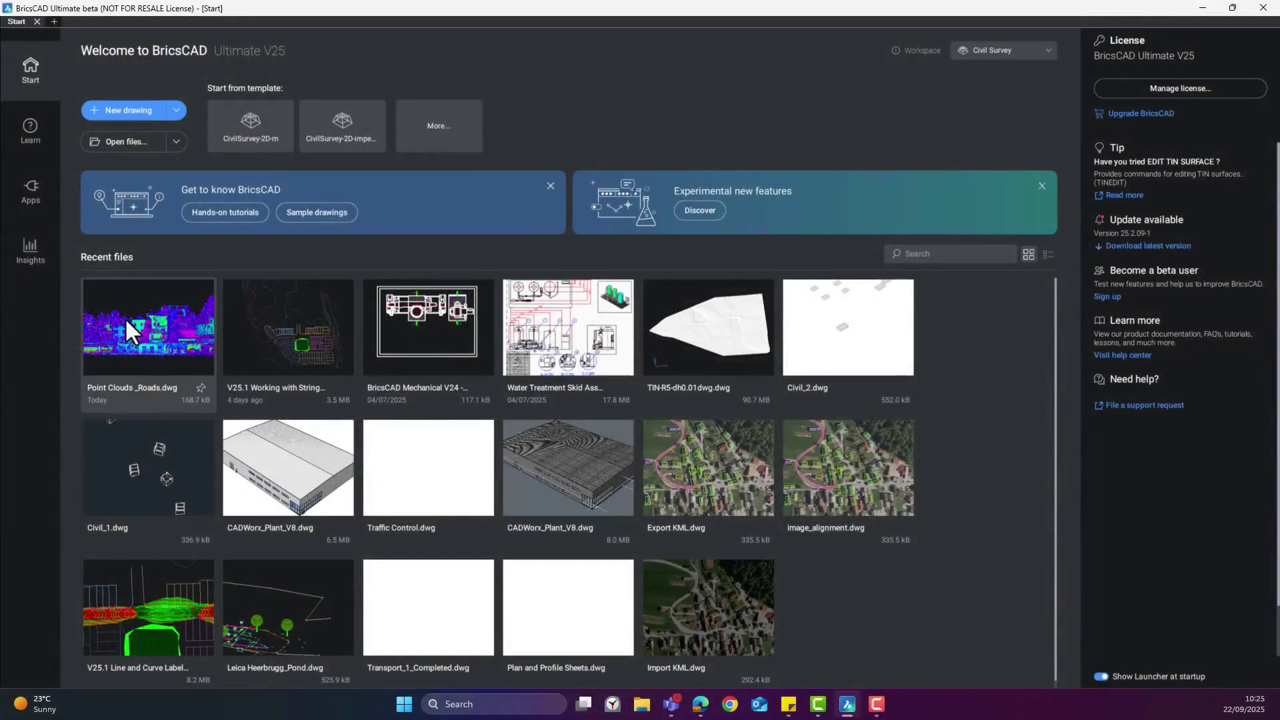
Step: Open Point Clouds _Roads.dwg and view its Point Cloud Reference Manager listing the 356.13 MB scan
{"action": "left_click", "coordinate": [125, 317]}
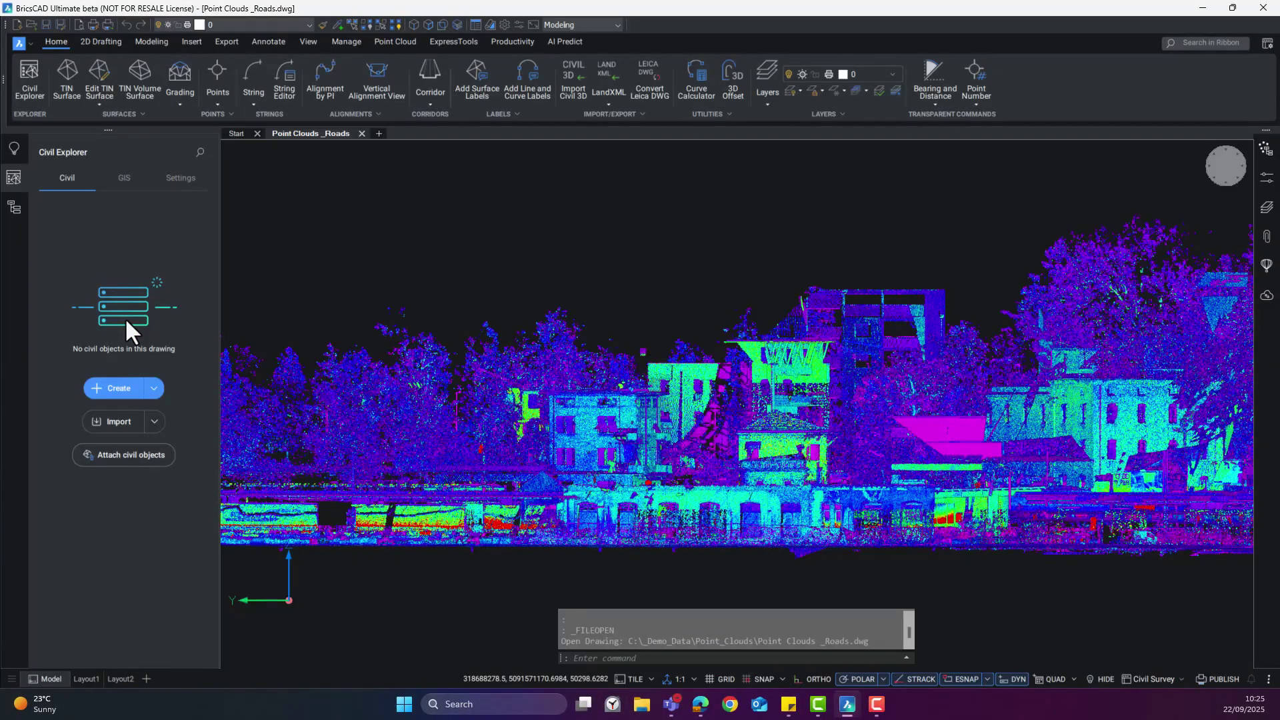
{"action": "left_click", "coordinate": [394, 42]}
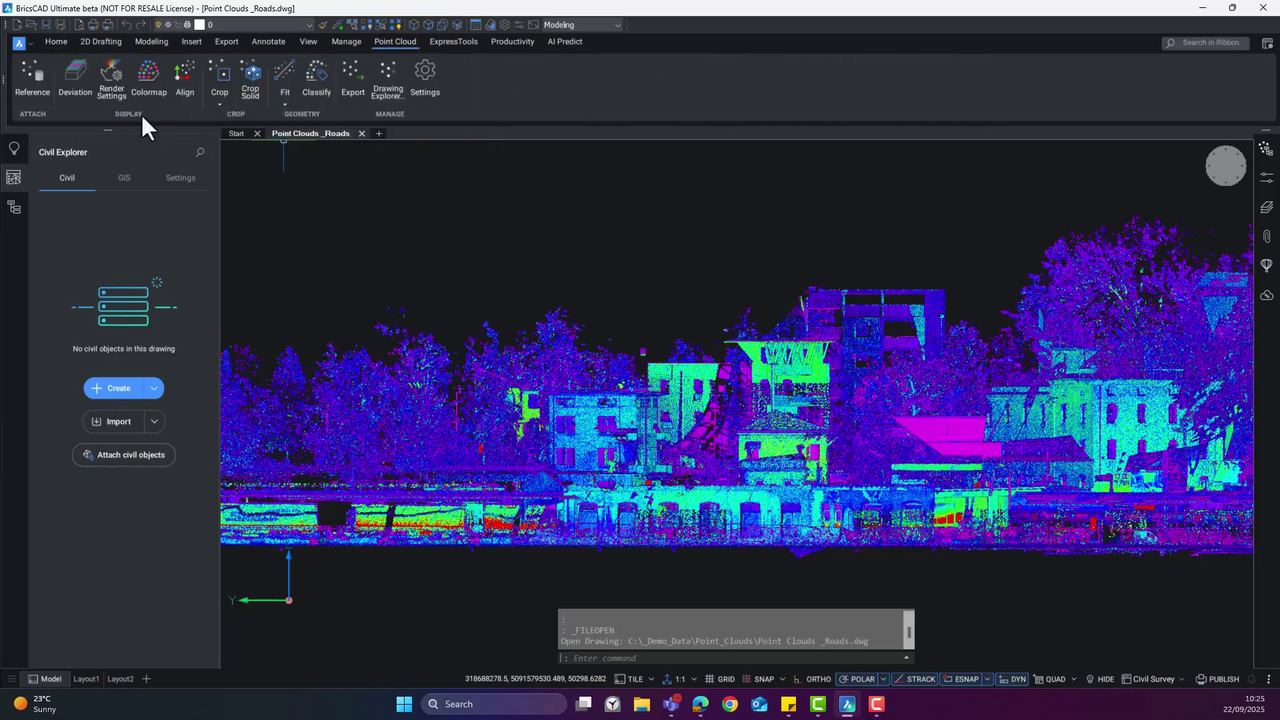
{"action": "left_click", "coordinate": [33, 86]}
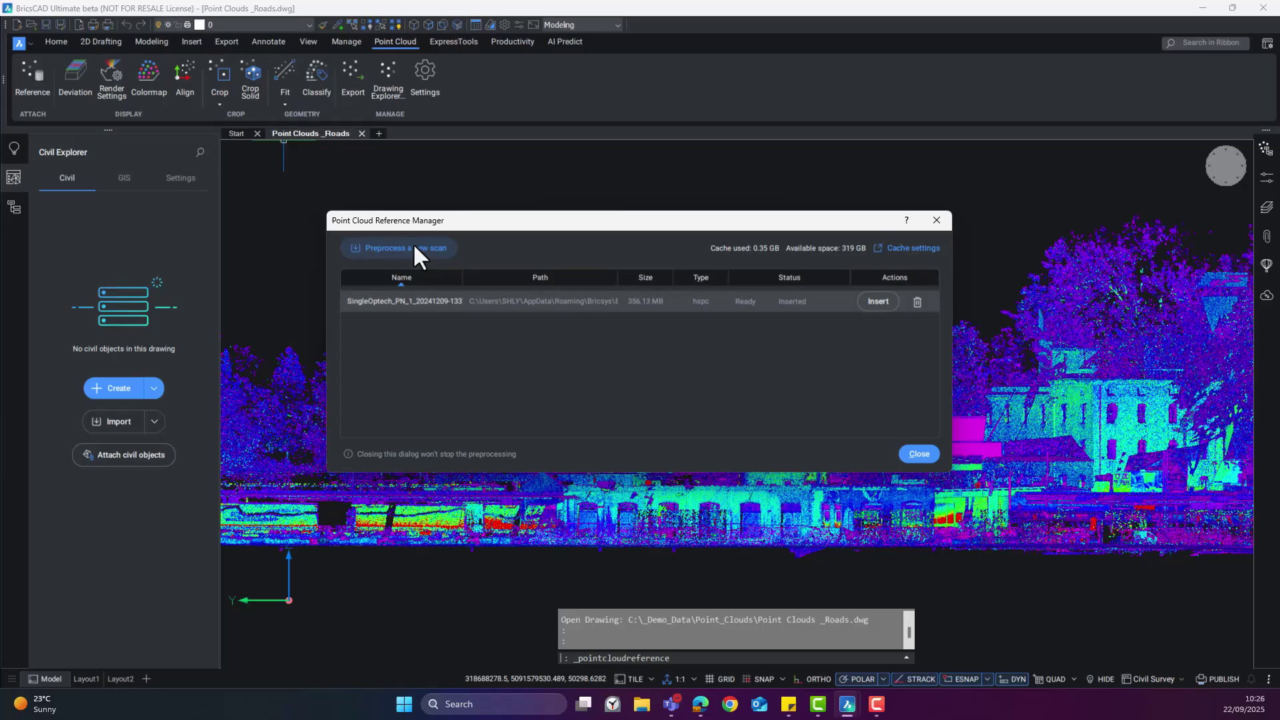
Step: Close the reference manager and browse the Point Cloud Cache entries to select UrbLiDAR2021_151177
{"action": "left_click", "coordinate": [918, 453]}
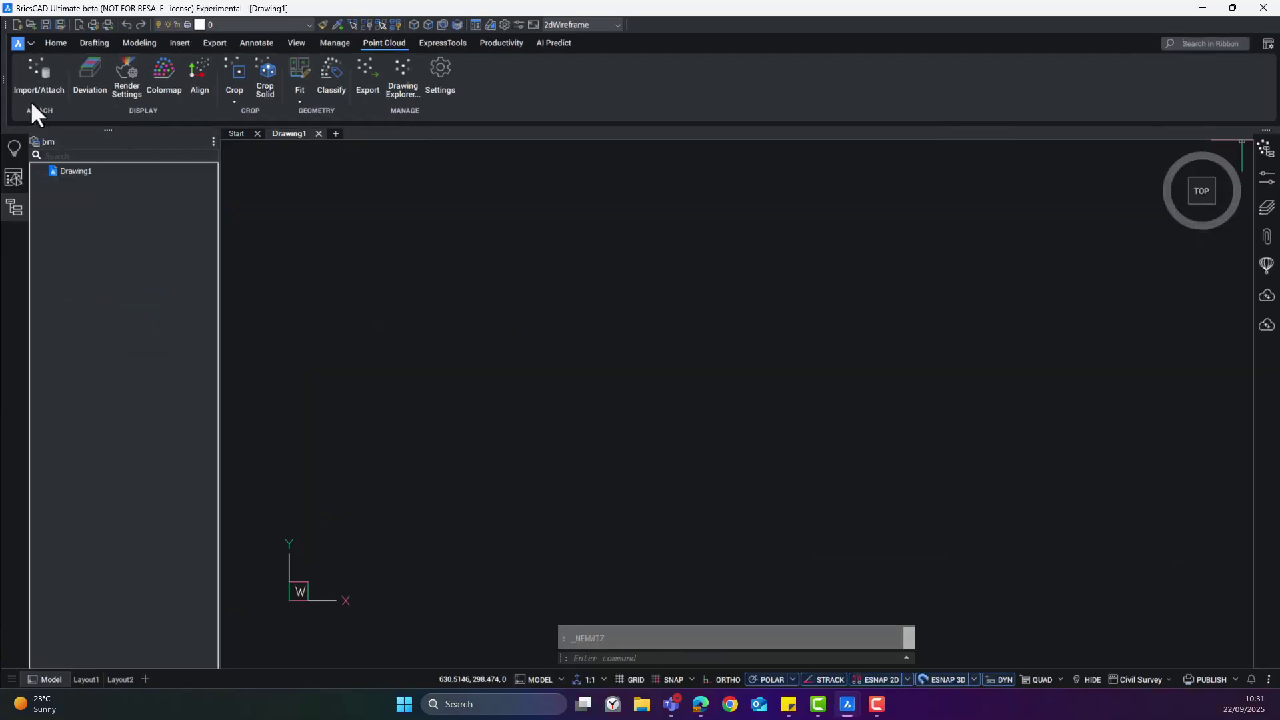
{"action": "left_click", "coordinate": [29, 82]}
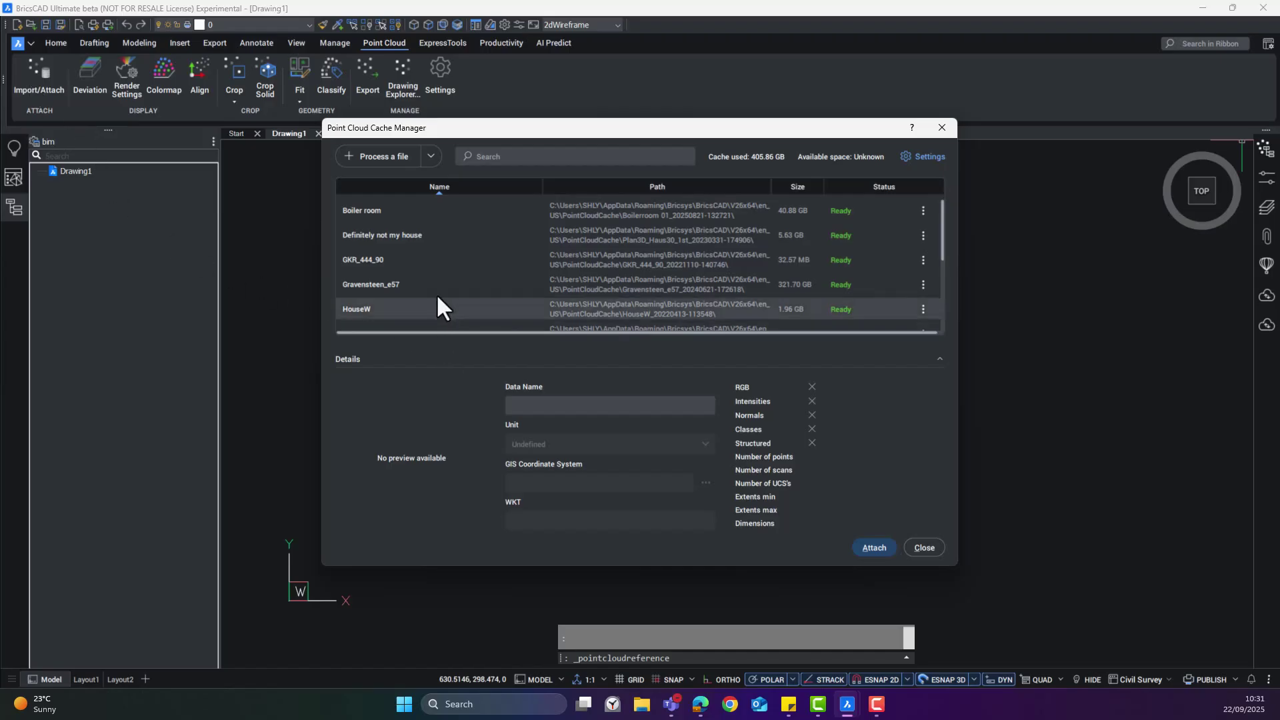
{"action": "right_click", "coordinate": [370, 211]}
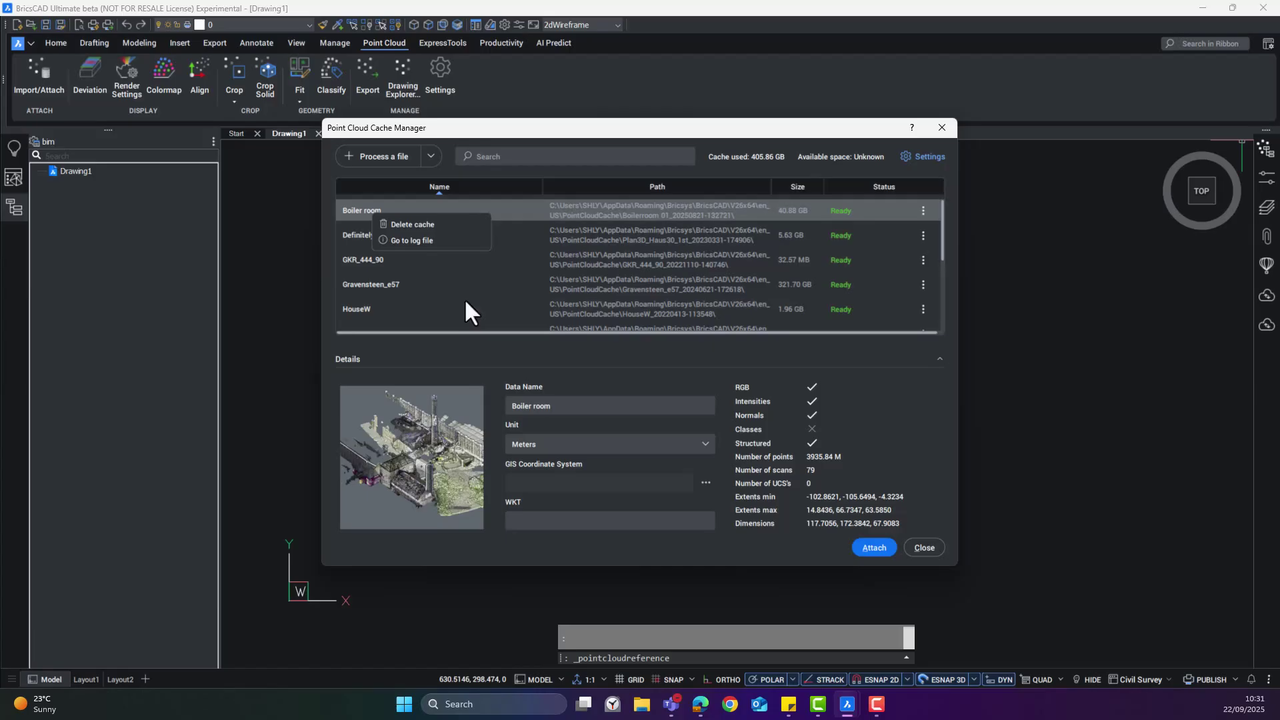
{"action": "left_click", "coordinate": [358, 263]}
{"action": "left_click", "coordinate": [358, 261]}
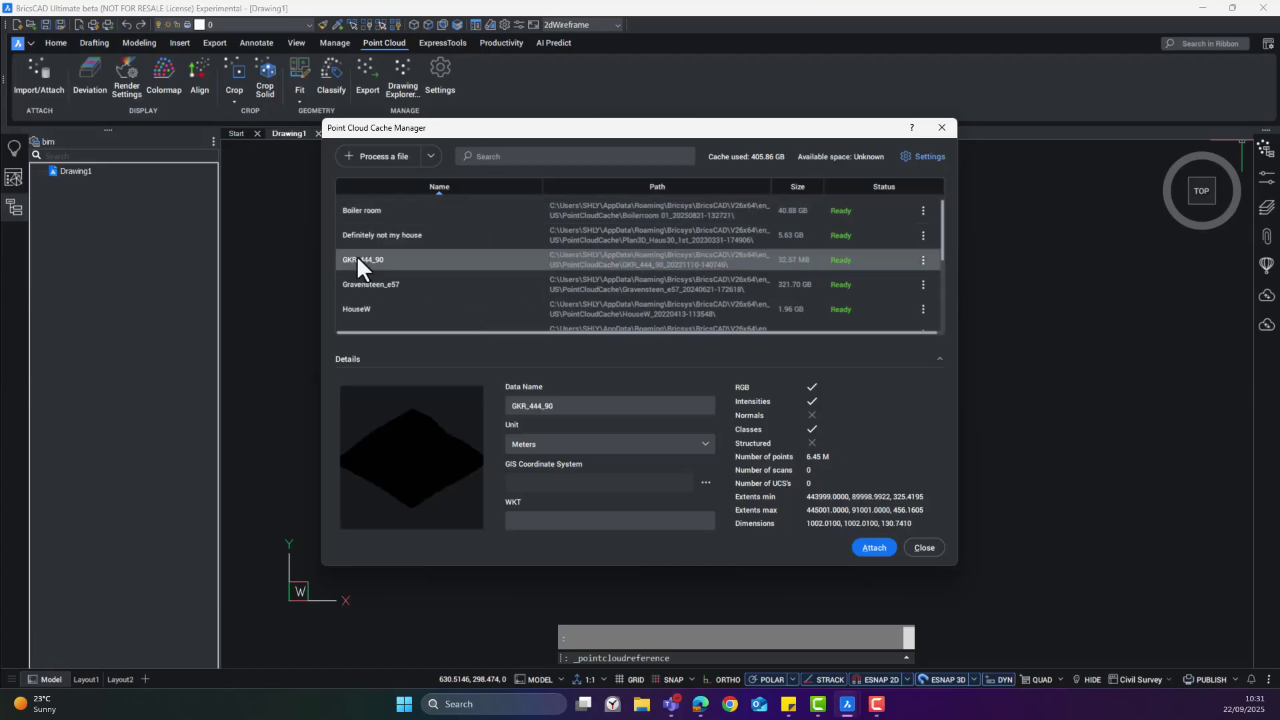
{"action": "left_click", "coordinate": [359, 209]}
{"action": "left_click", "coordinate": [361, 238]}
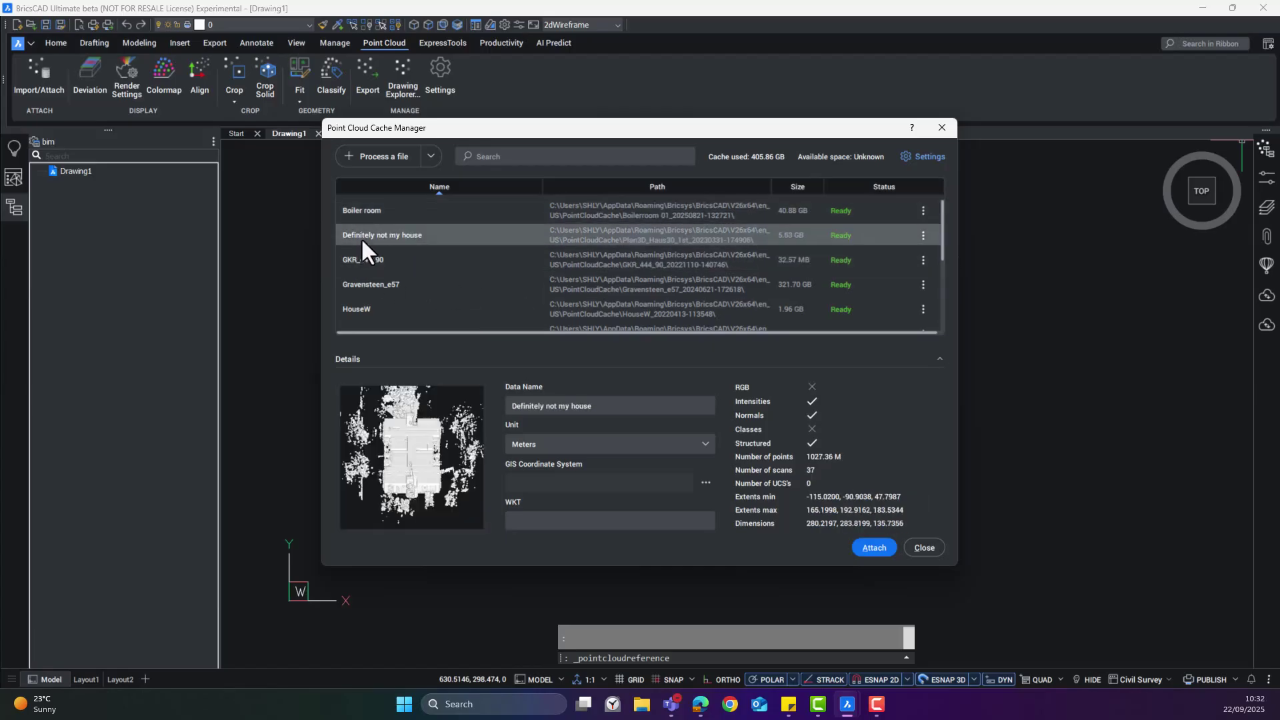
{"action": "scroll", "coordinate": [406, 291], "scroll_direction": "down", "scroll_amount": 5}
{"action": "left_click", "coordinate": [411, 292]}
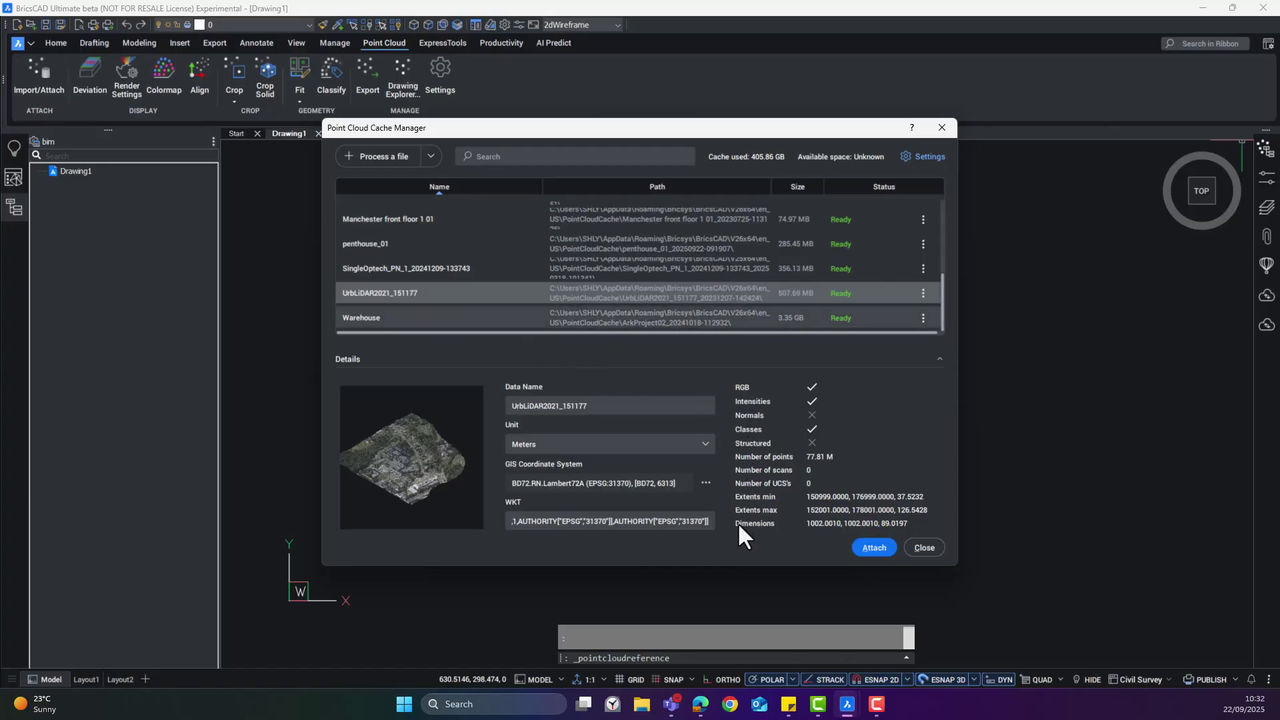
Step: Rename the UrbLiDAR2021_151177 data name to 'Part of Brussels'
{"action": "left_click", "coordinate": [679, 404]}
{"action": "key", "text": "BackSpace"}
{"action": "key", "text": "BackSpace"}
{"action": "key", "text": "BackSpace"}
{"action": "key", "text": "BackSpace"}
{"action": "key", "text": "BackSpace"}
{"action": "key", "text": "BackSpace"}
{"action": "key", "text": "BackSpace"}
{"action": "key", "text": "BackSpace"}
{"action": "key", "text": "BackSpace"}
{"action": "key", "text": "BackSpace"}
{"action": "key", "text": "BackSpace"}
{"action": "key", "text": "BackSpace"}
{"action": "key", "text": "BackSpace"}
{"action": "key", "text": "BackSpace"}
{"action": "key", "text": "BackSpace"}
{"action": "key", "text": "BackSpace"}
{"action": "key", "text": "BackSpace"}
{"action": "key", "text": "BackSpace"}
{"action": "key", "text": "BackSpace"}
{"action": "type", "text": "Part of Brussels"}
{"action": "key", "text": "Return"}
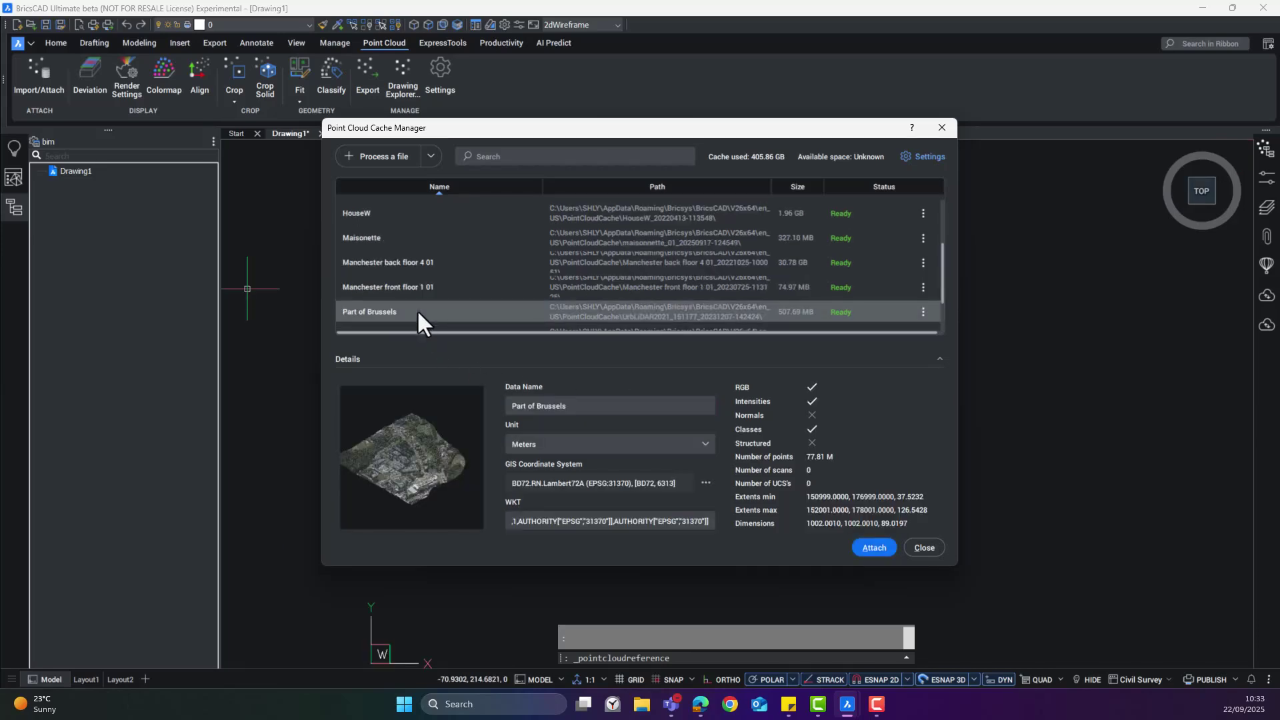
Step: Attach Part of Brussels using its geographic location, then zoom extents and orbit to a low oblique view
{"action": "left_click", "coordinate": [871, 547]}
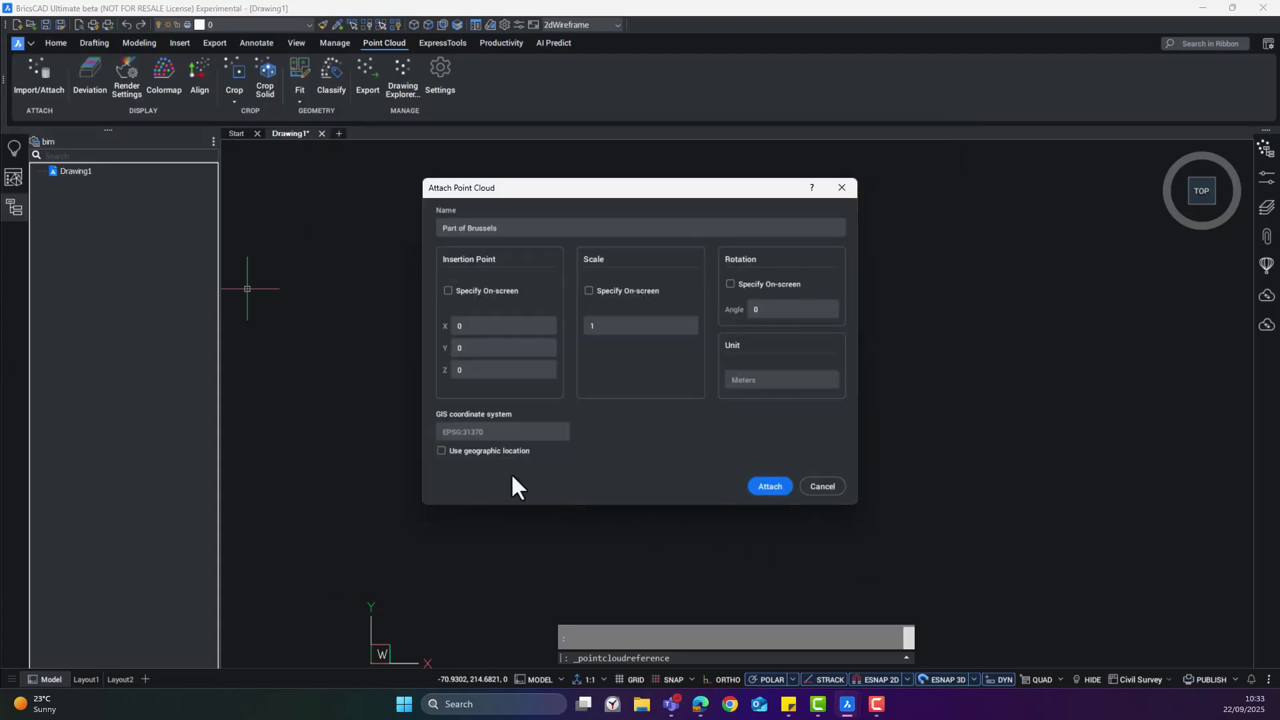
{"action": "left_click", "coordinate": [441, 451]}
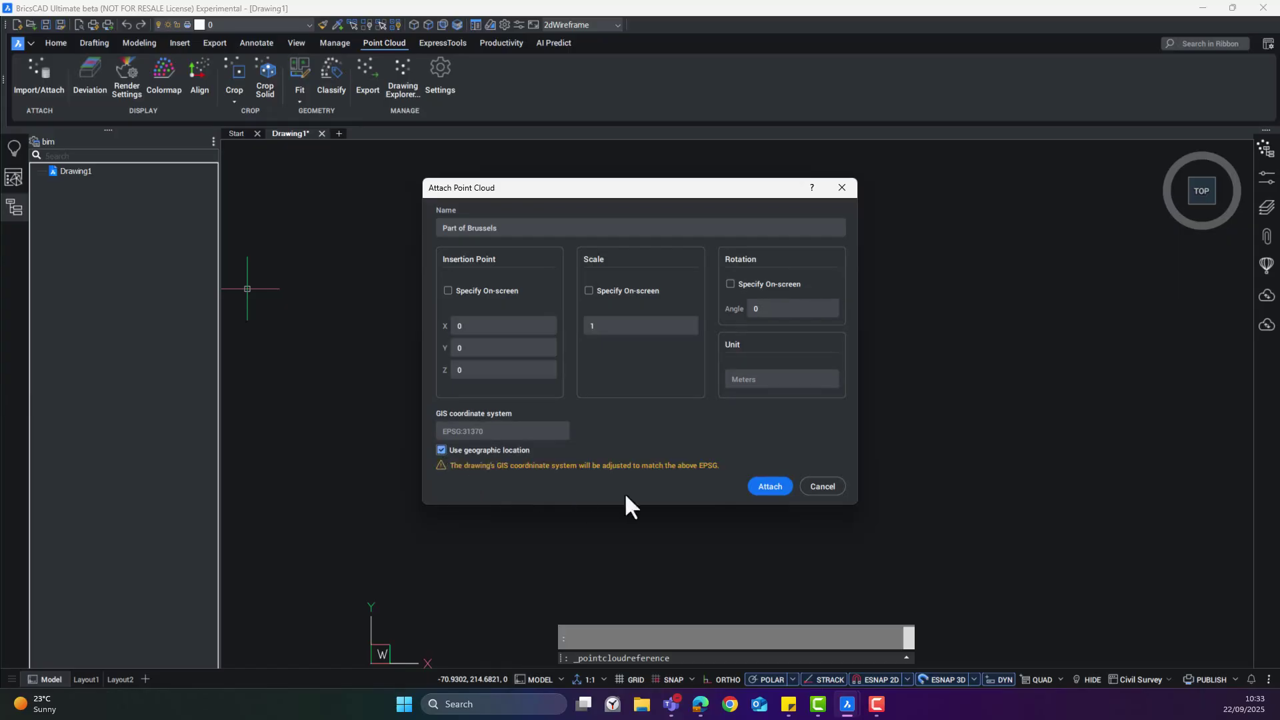
{"action": "left_click", "coordinate": [770, 486]}
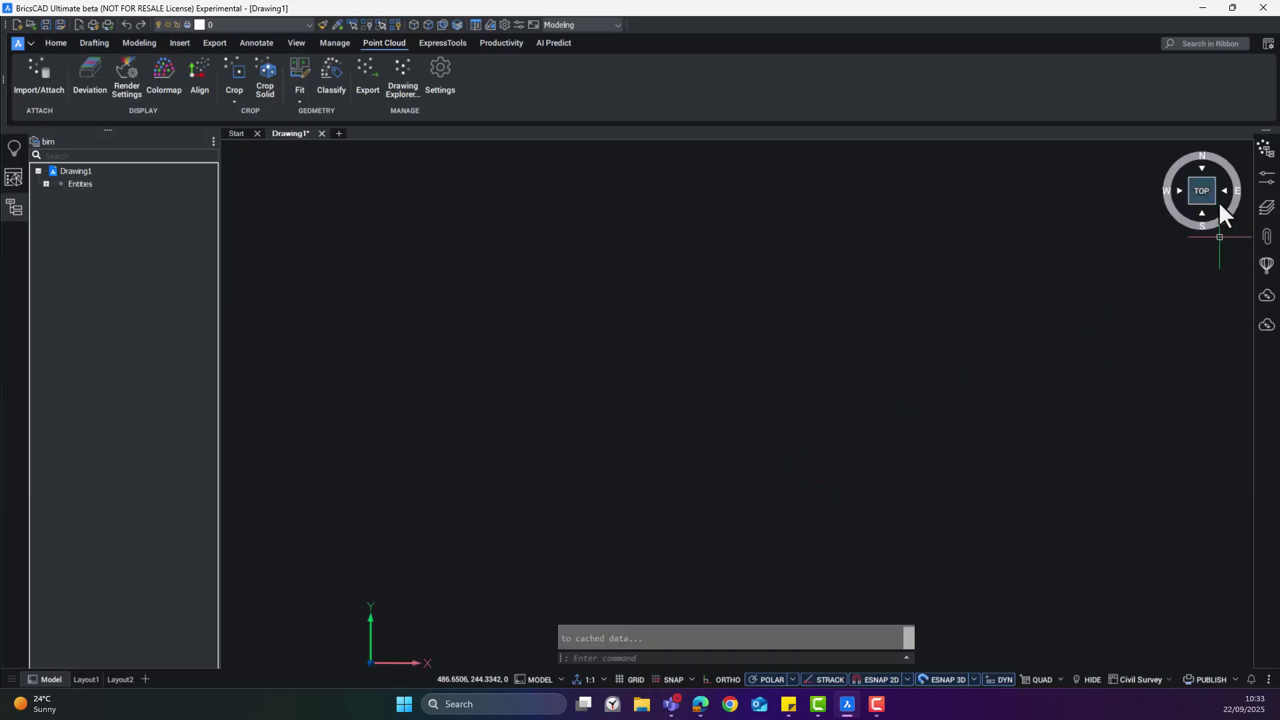
{"action": "left_click", "coordinate": [1199, 186]}
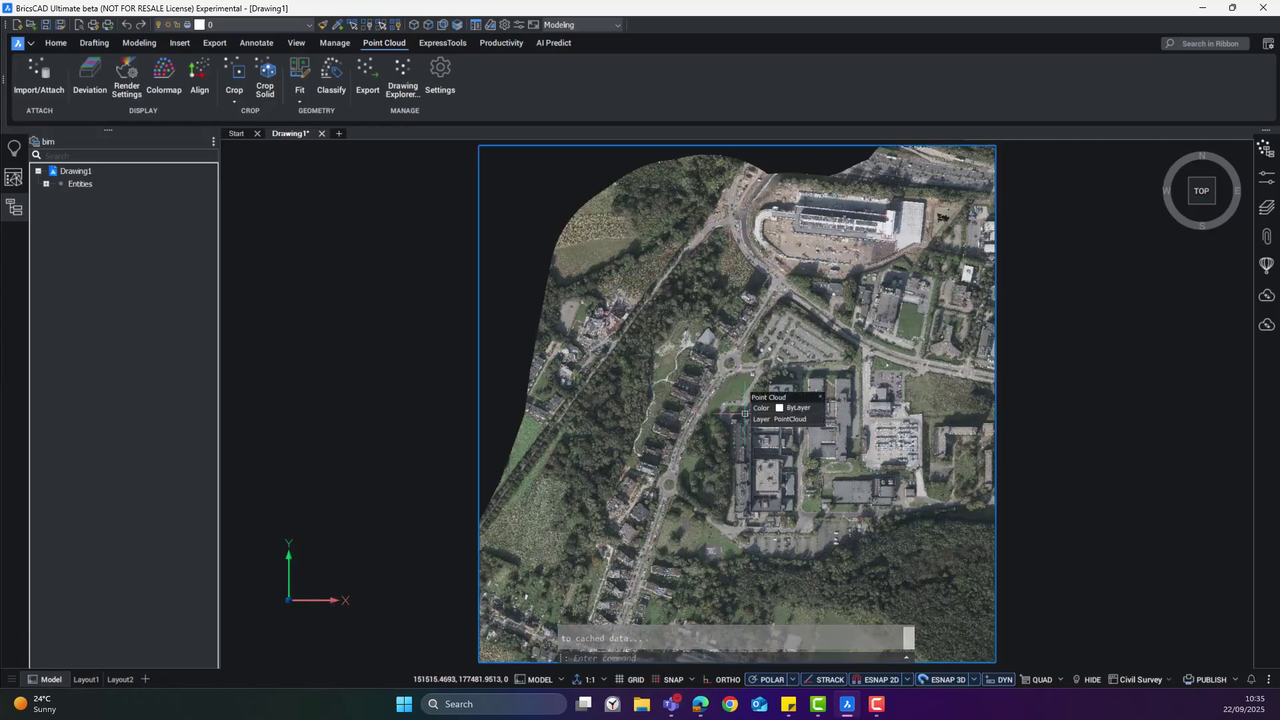
{"action": "middle_click_drag", "start_coordinate": [764, 413], "coordinate": [772, 357], "text": "shift"}
{"action": "scroll", "coordinate": [768, 424], "scroll_direction": "up", "scroll_amount": 3}
{"action": "middle_click_drag", "start_coordinate": [768, 424], "coordinate": [612, 400], "text": "shift"}
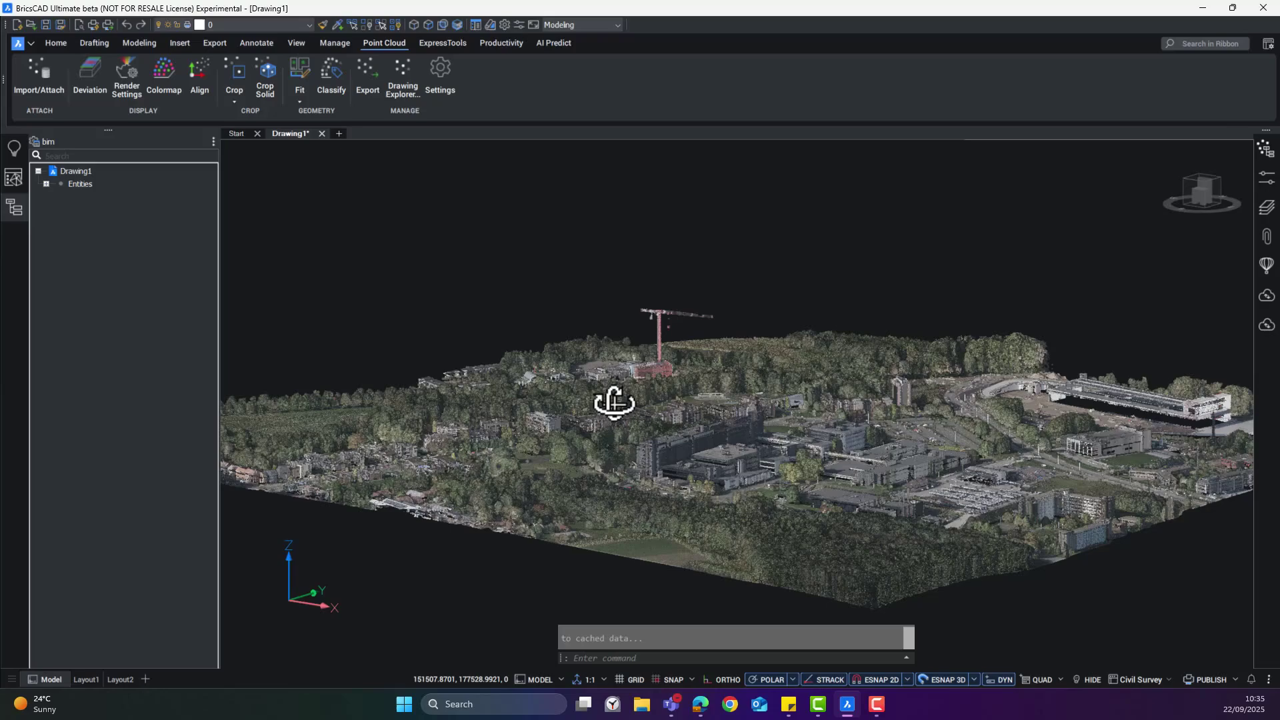
Step: Show the Point Cloud Manager, return to Top view, and accept the drawing's Geographic Location settings
{"action": "left_click", "coordinate": [1266, 148]}
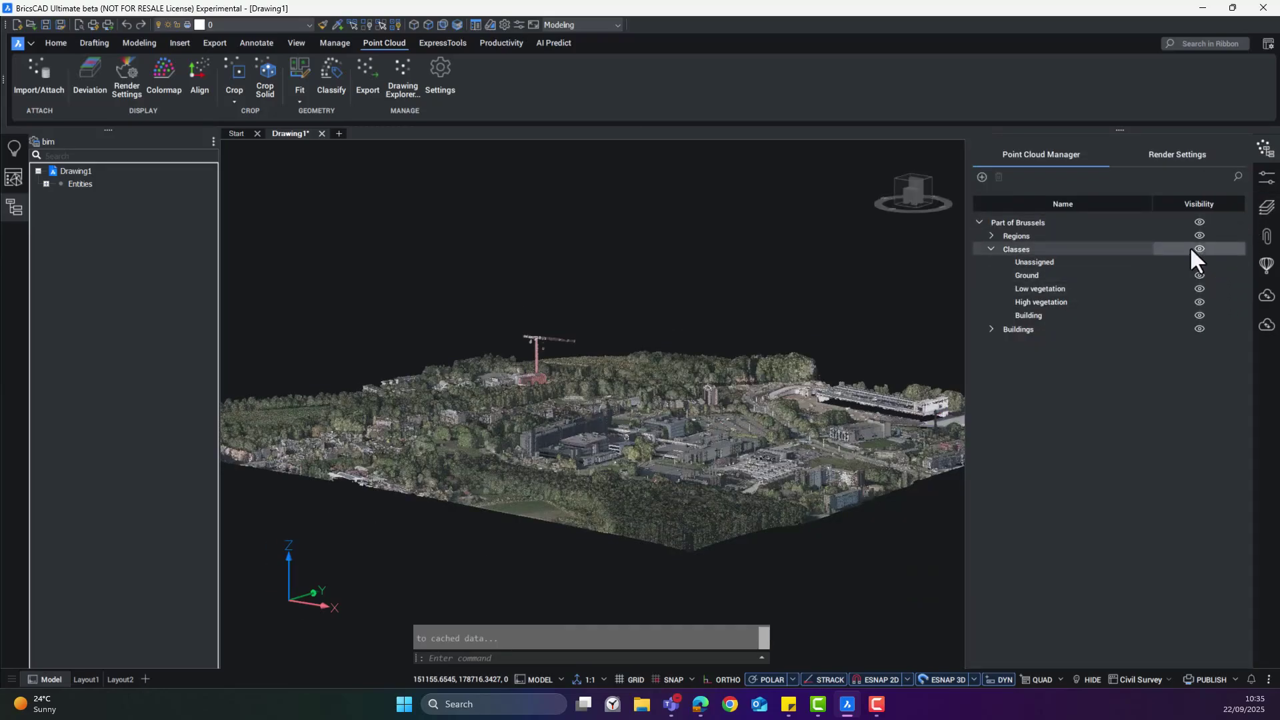
{"action": "left_click", "coordinate": [914, 186]}
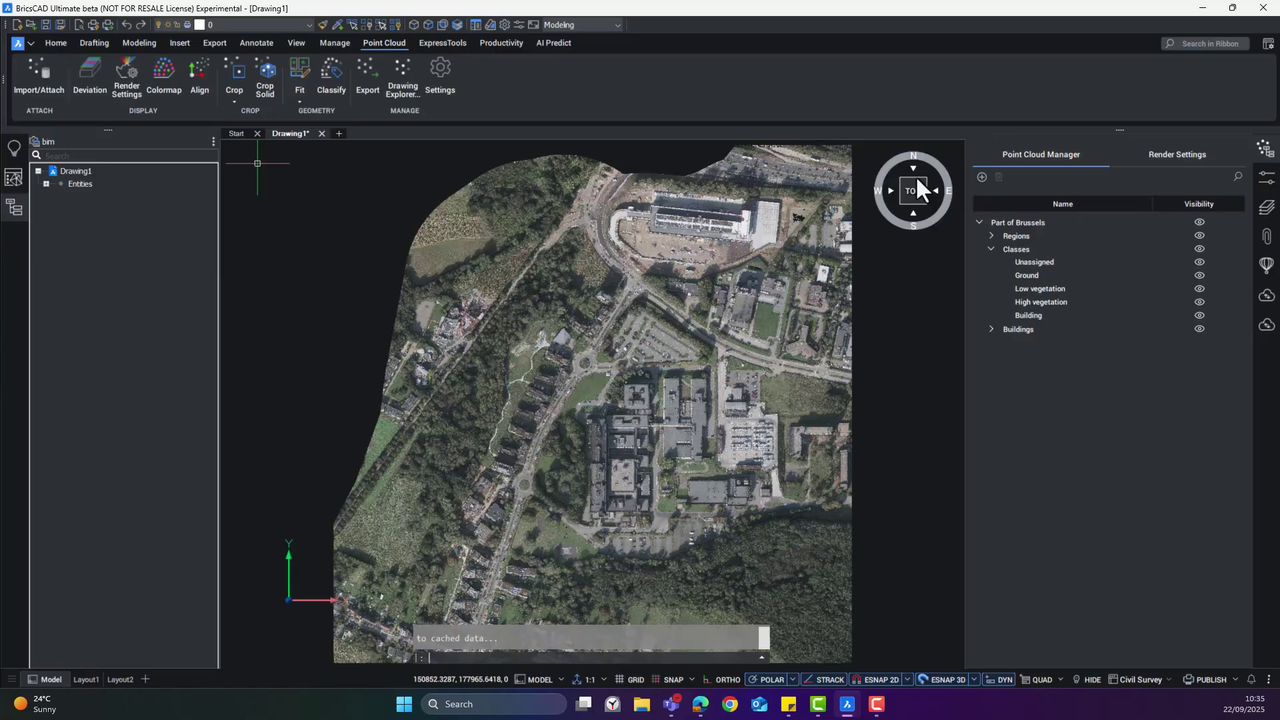
{"action": "left_click", "coordinate": [54, 42]}
{"action": "left_click", "coordinate": [179, 43]}
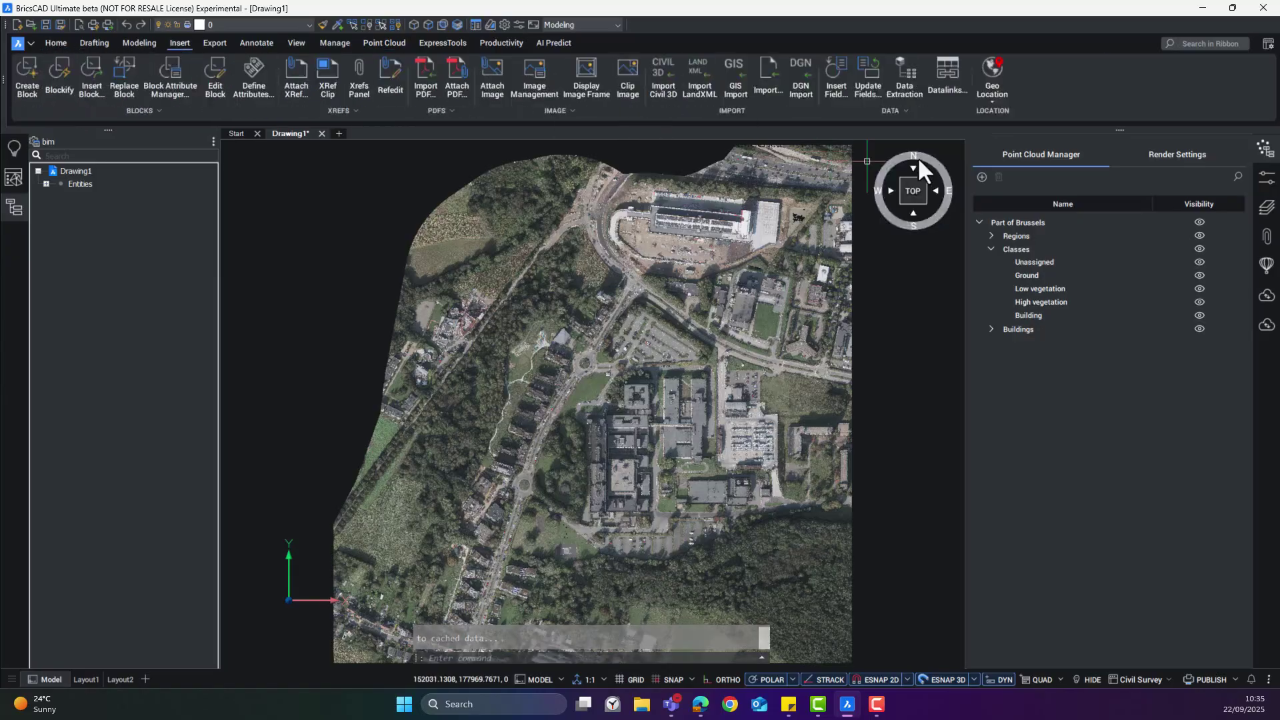
{"action": "left_click", "coordinate": [993, 99]}
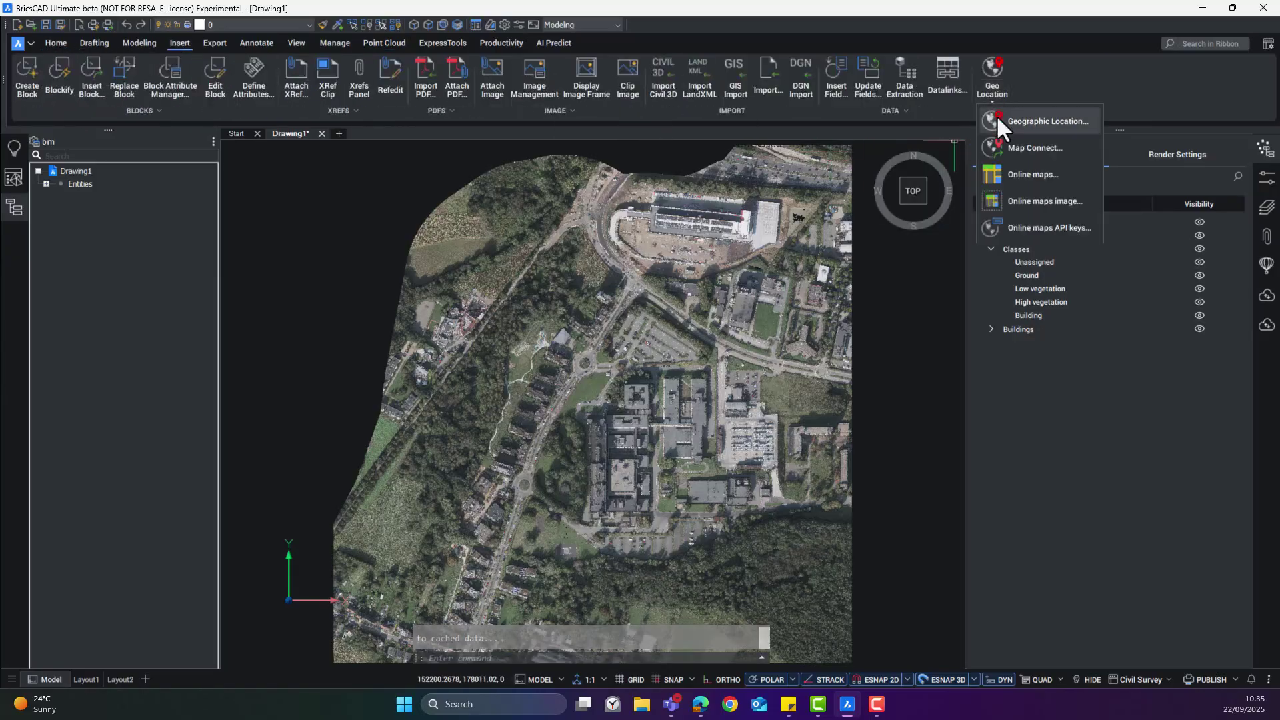
{"action": "left_click", "coordinate": [997, 118]}
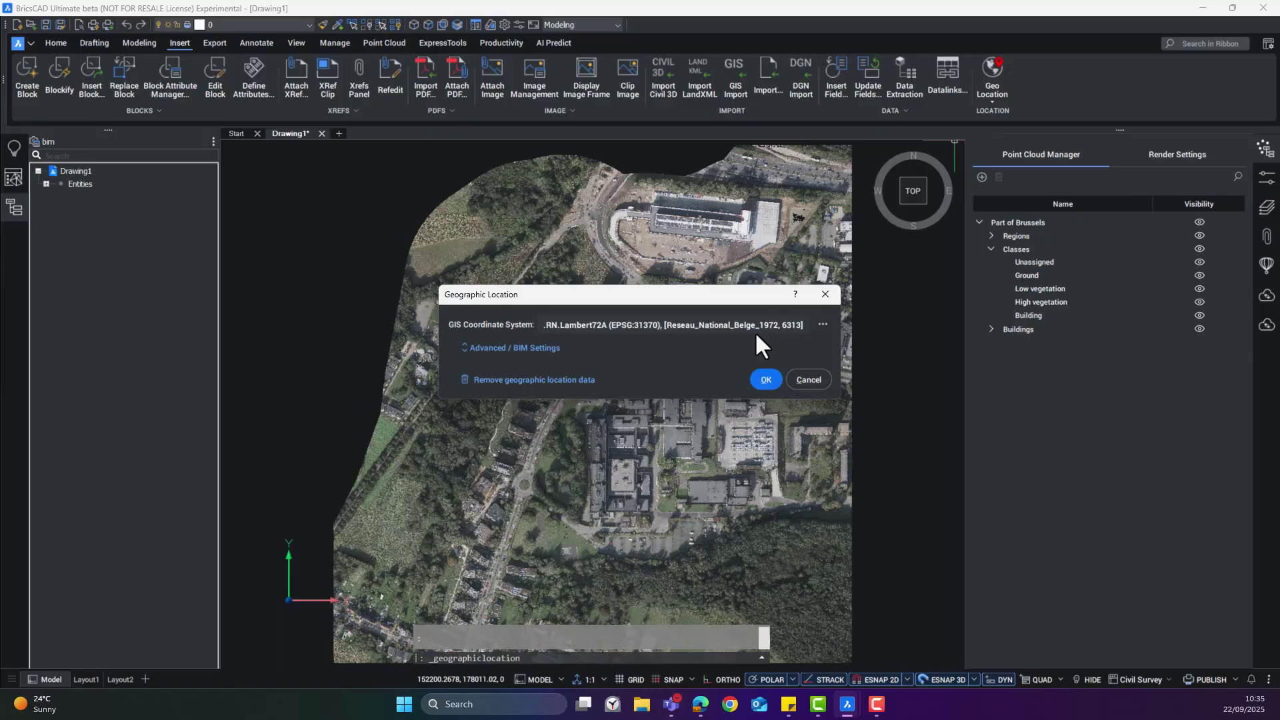
{"action": "left_click", "coordinate": [800, 379]}
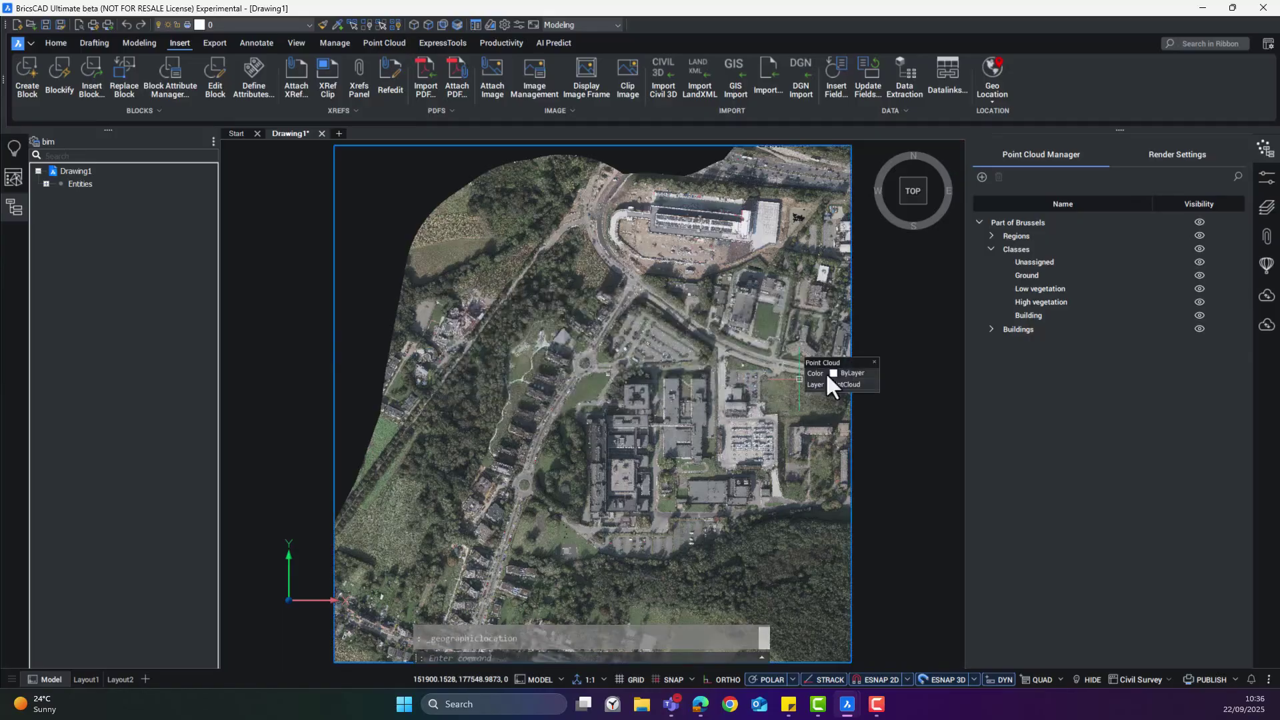
Step: Add an Esri Imagery online map around the point cloud
{"action": "left_click", "coordinate": [993, 101]}
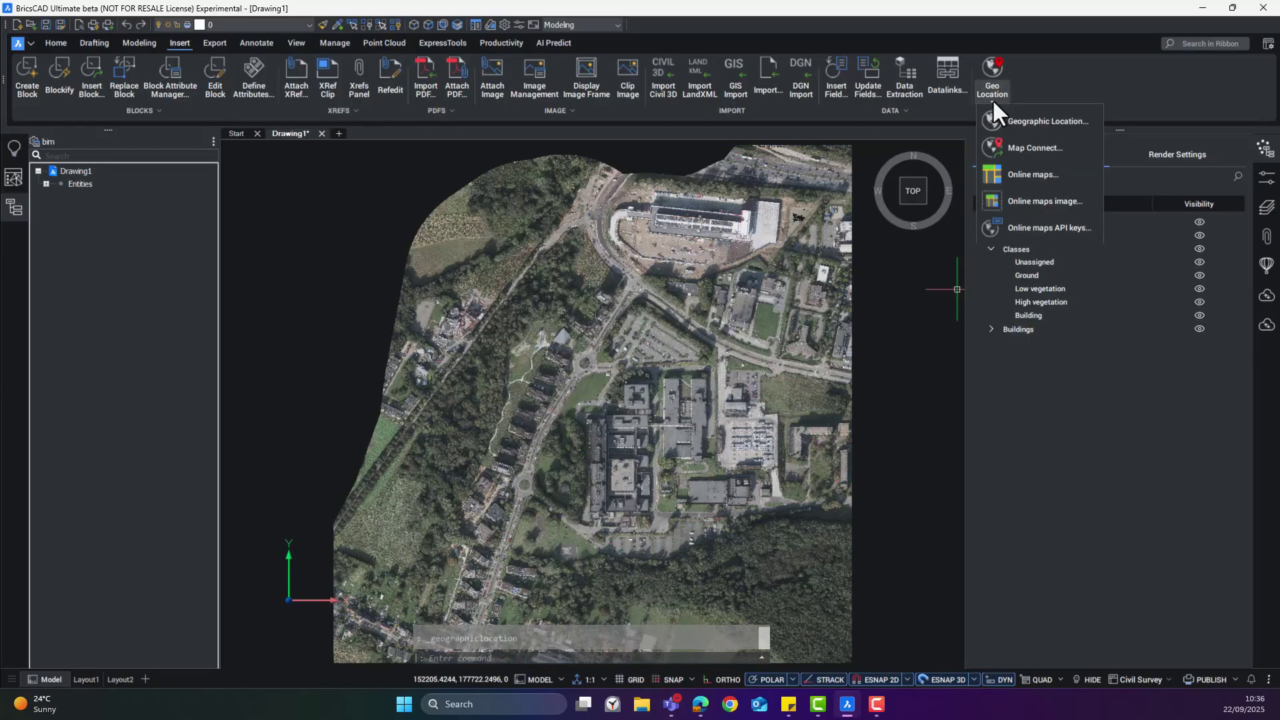
{"action": "left_click", "coordinate": [995, 179]}
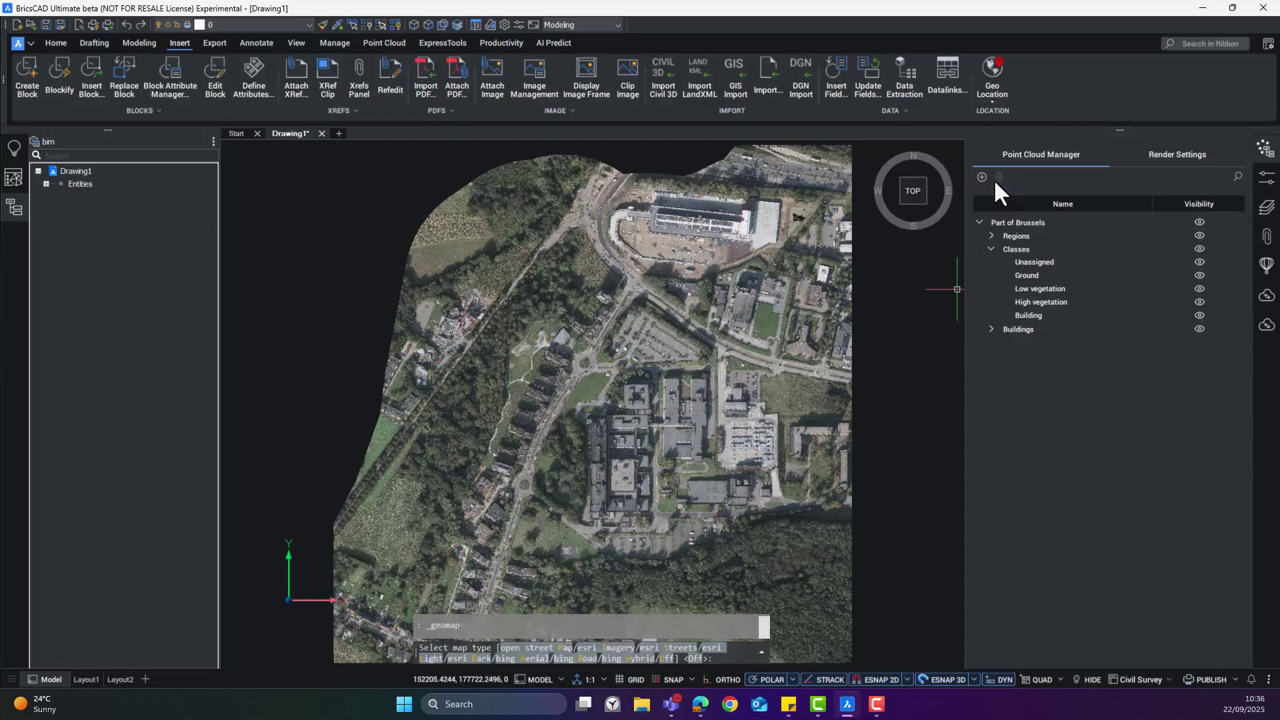
{"action": "left_click", "coordinate": [602, 648]}
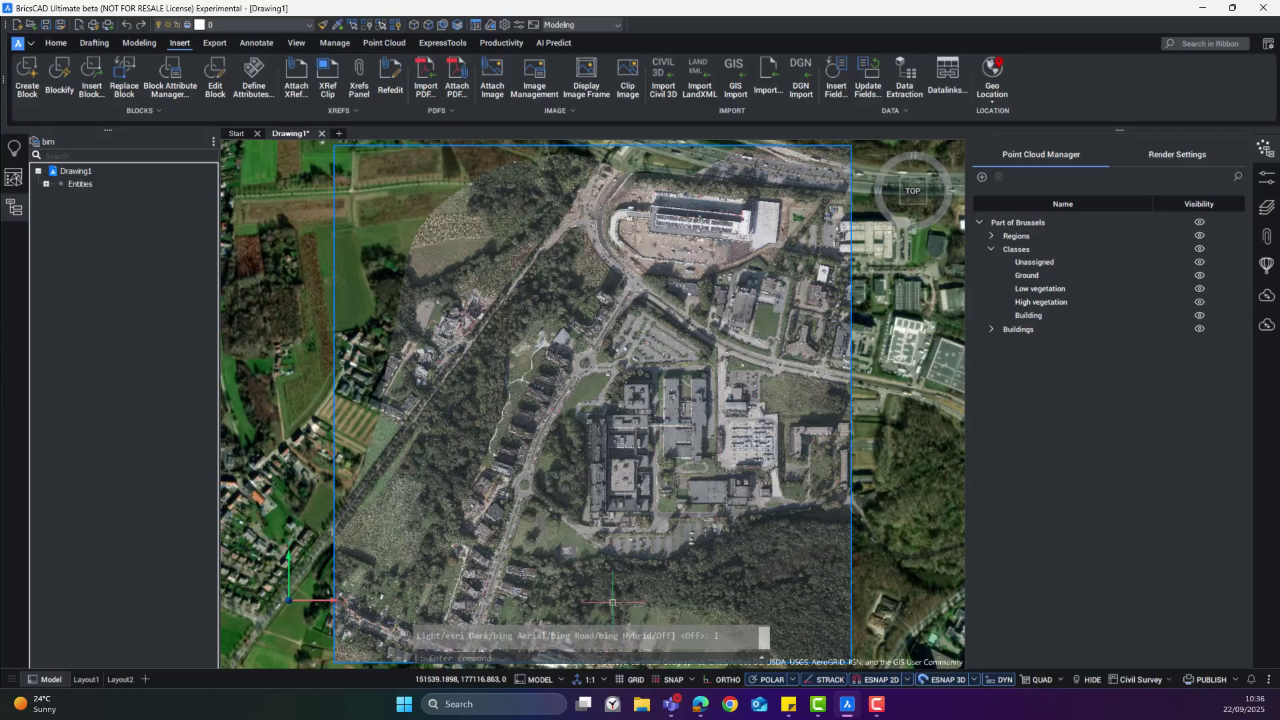
Step: Show only the cloud's Ground class and begin a Civil Explorer TIN surface from a point cloud
{"action": "left_click", "coordinate": [1200, 221]}
{"action": "left_click", "coordinate": [1198, 275]}
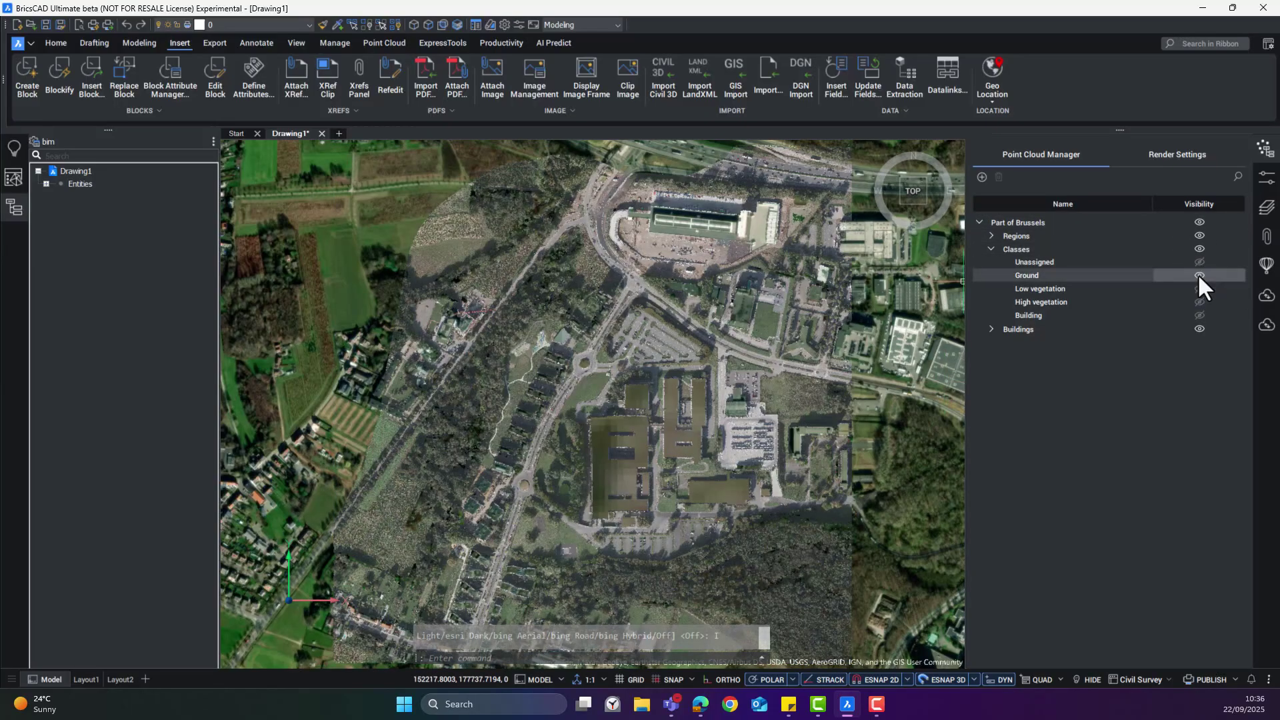
{"action": "left_click", "coordinate": [10, 177]}
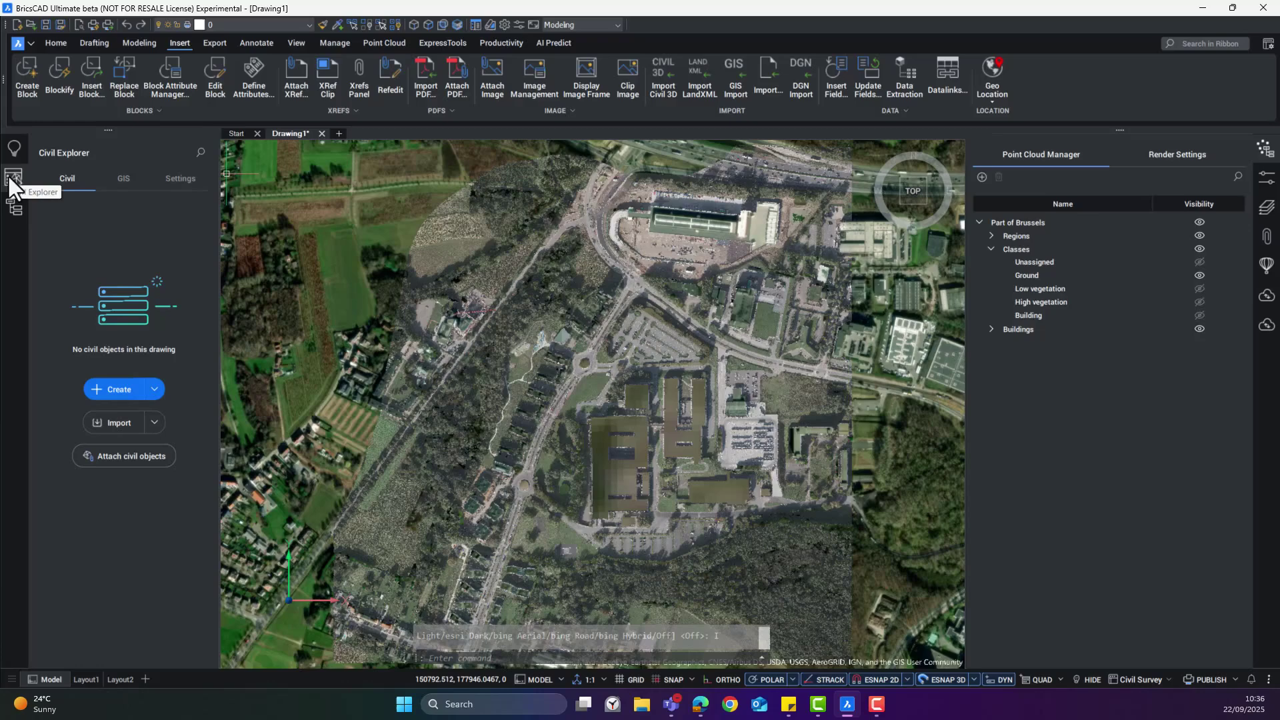
{"action": "left_click", "coordinate": [153, 389]}
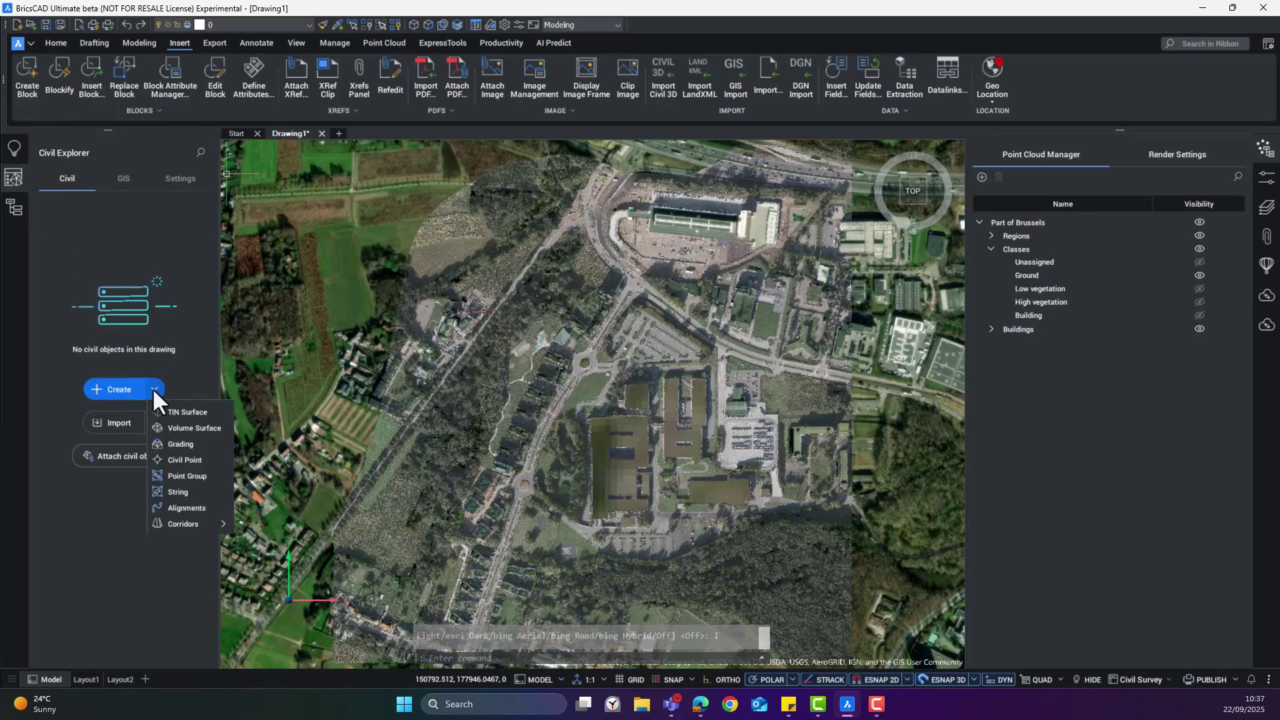
{"action": "left_click", "coordinate": [172, 412]}
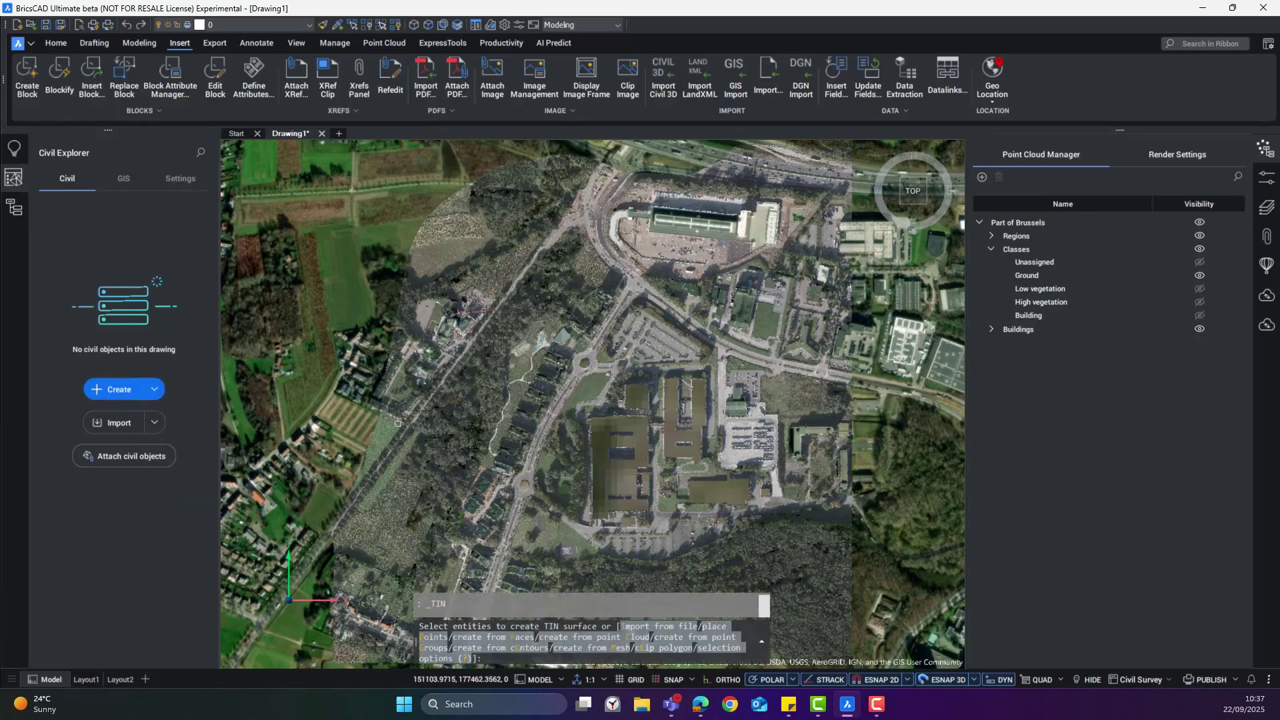
{"action": "left_click", "coordinate": [571, 638]}
Step: Build the simplified TIN from the Brussels cloud with radius 10, hide the cloud, and tilt the view
{"action": "left_click", "coordinate": [568, 547]}
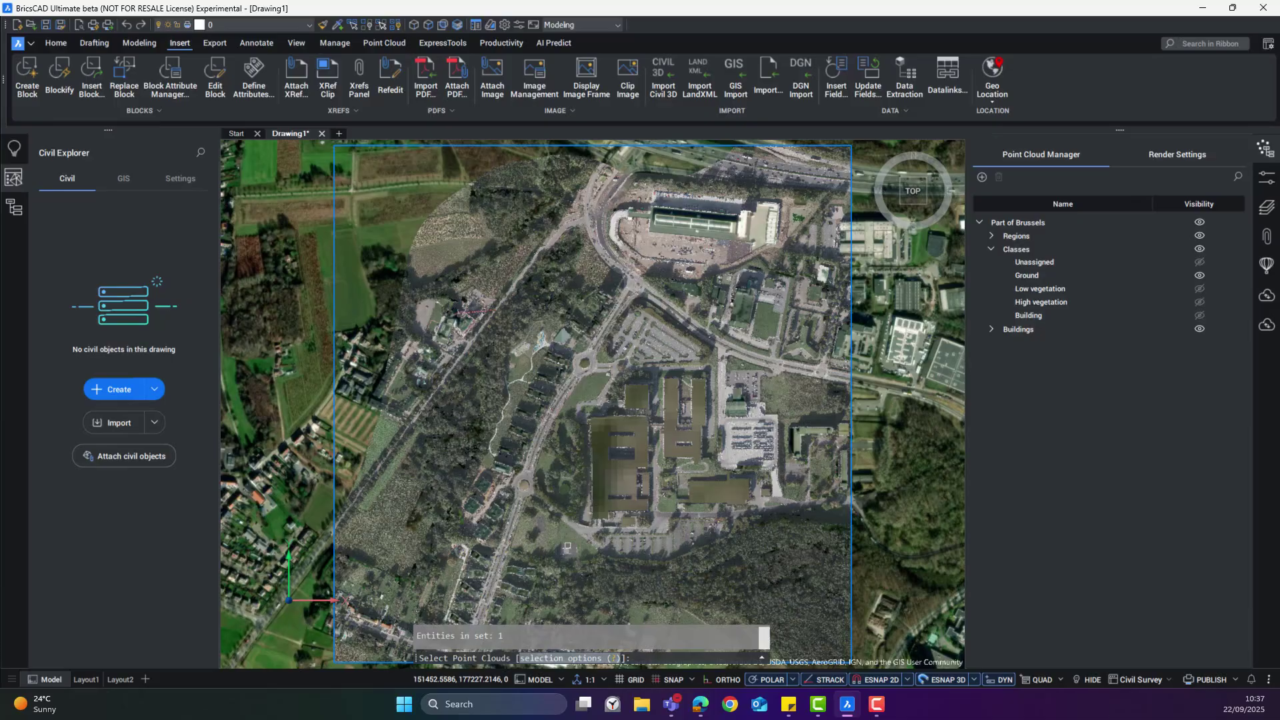
{"action": "key", "text": "Return"}
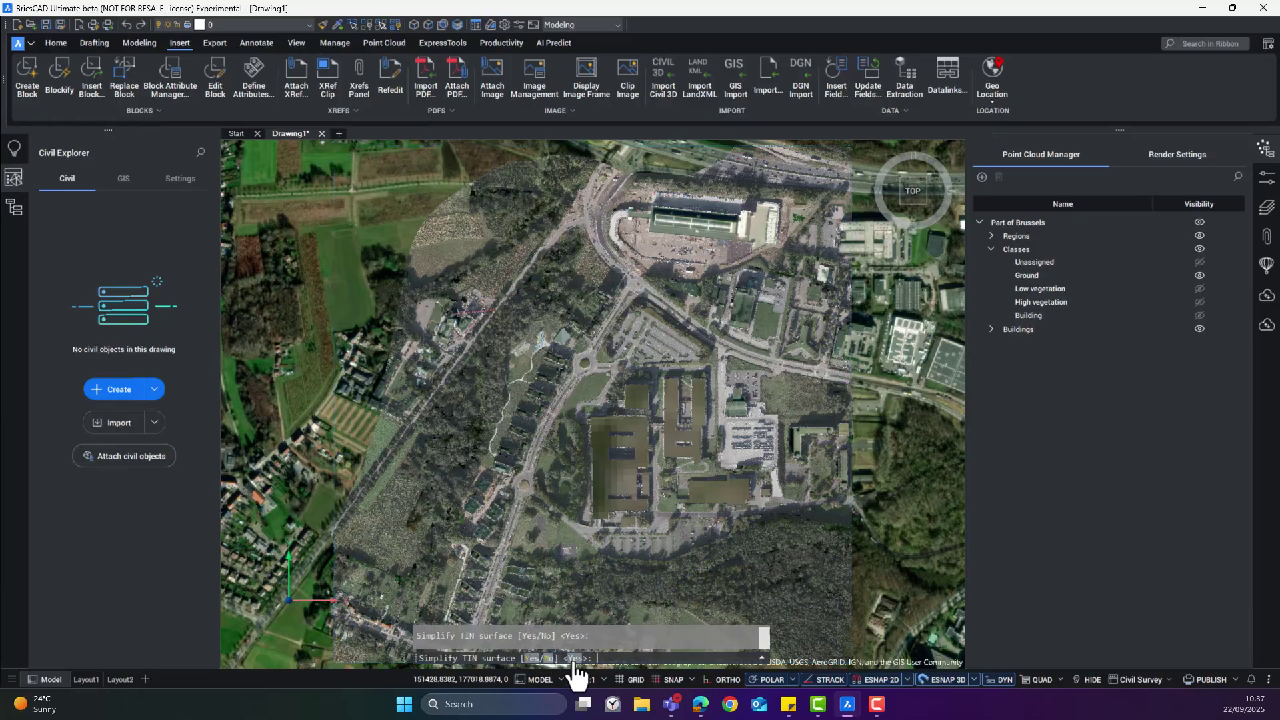
{"action": "key", "text": "Return"}
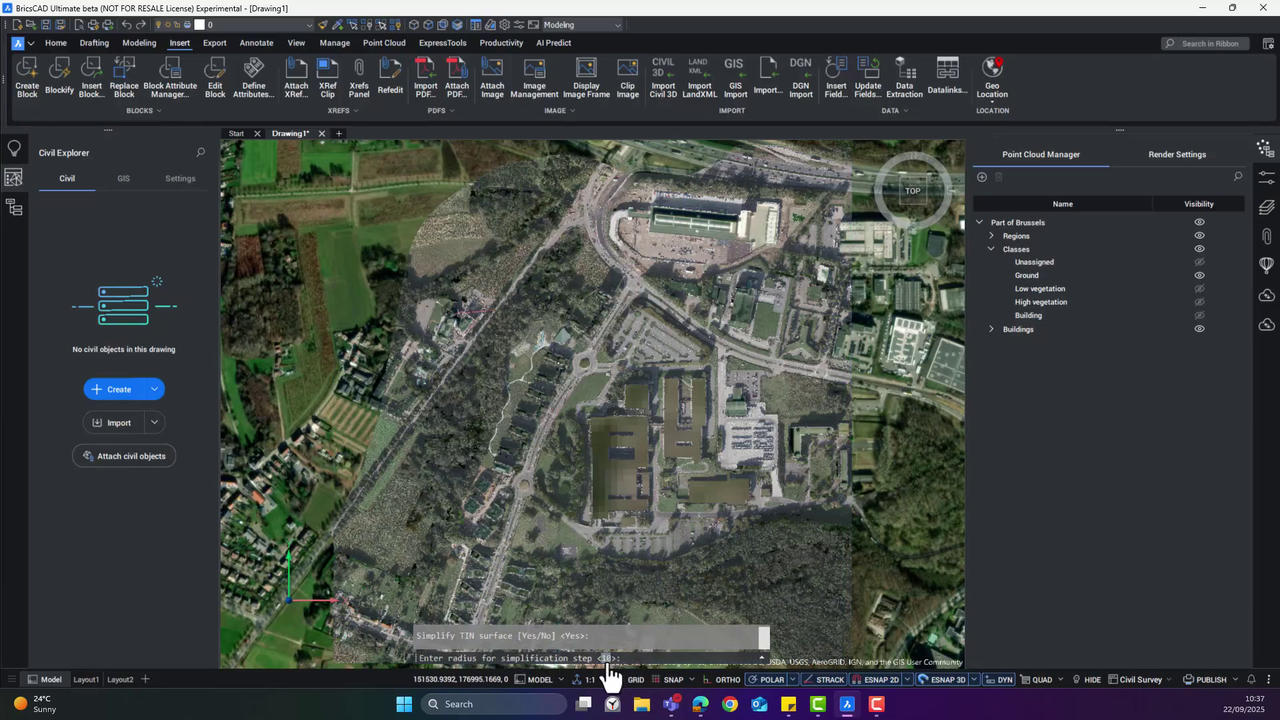
{"action": "key", "text": "Return"}
{"action": "key", "text": "Return"}
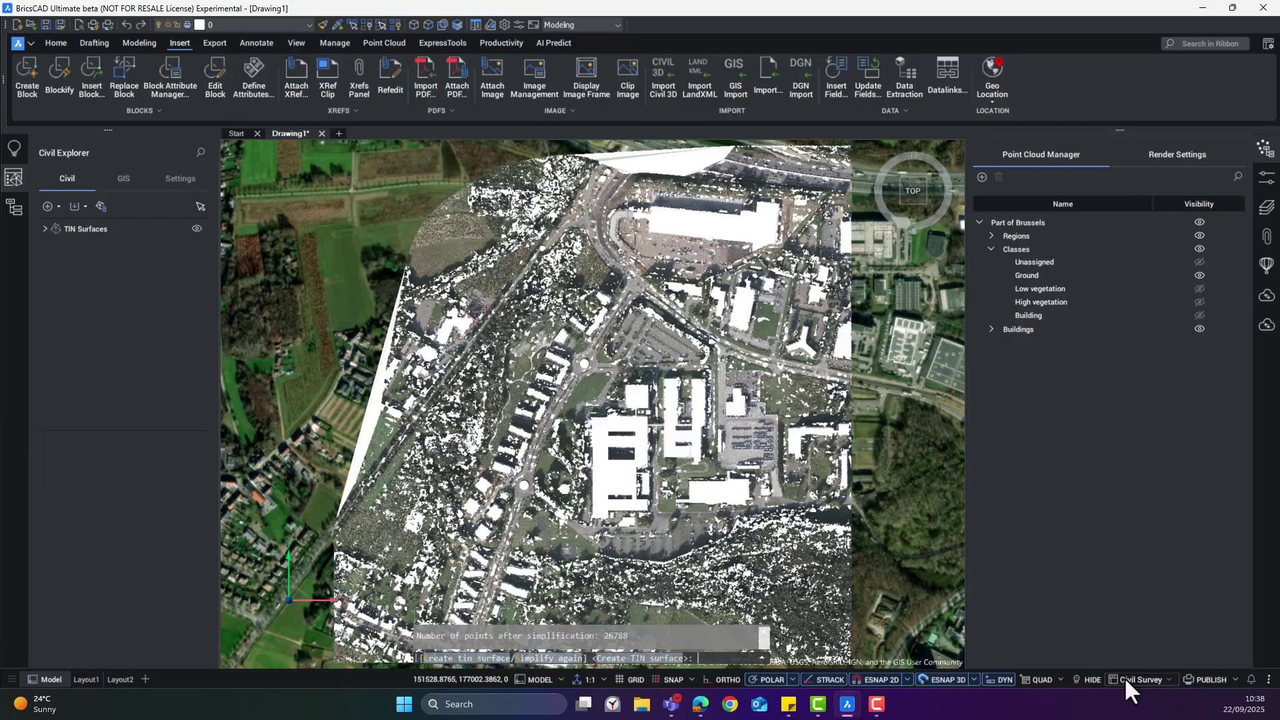
{"action": "key", "text": "Return"}
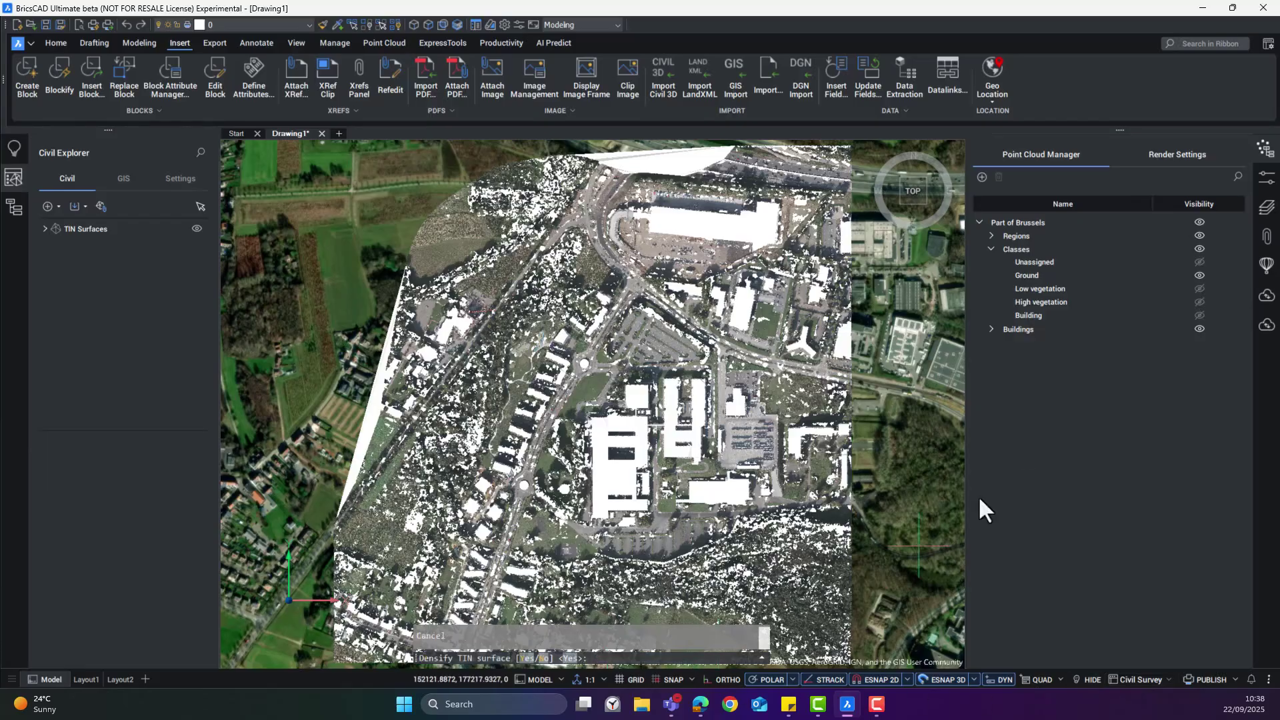
{"action": "left_click", "coordinate": [1197, 222]}
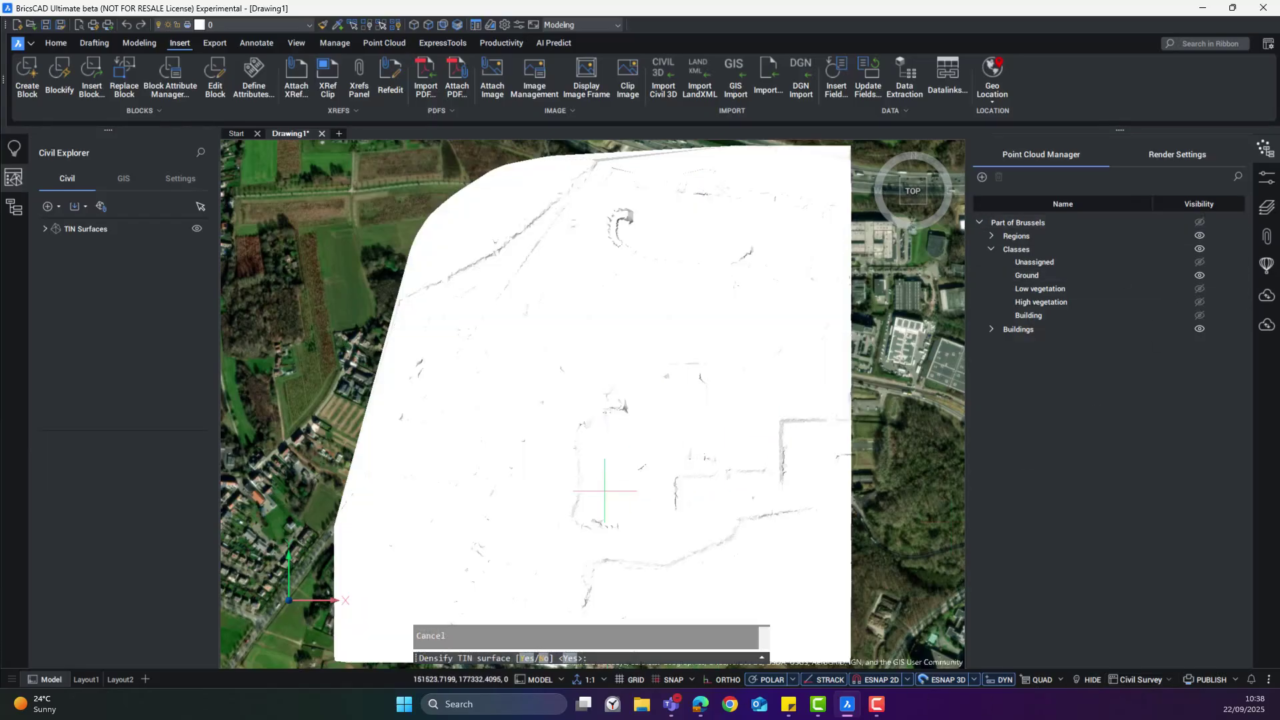
{"action": "middle_click_drag", "start_coordinate": [605, 491], "coordinate": [690, 374], "text": "shift"}
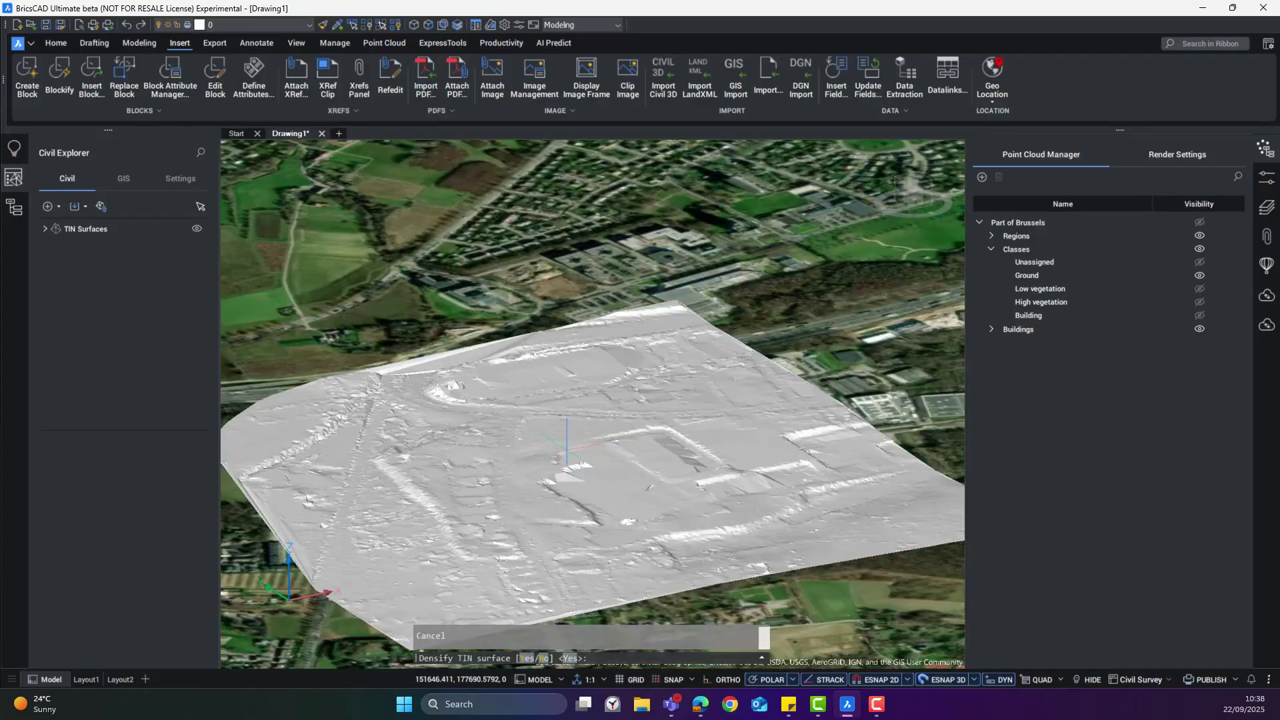
Step: In Datastore.brussels, search urbis lidar and open the Airborne LiDAR pointcloud - 2021 dataset
{"action": "mouse_move", "coordinate": [691, 699]}
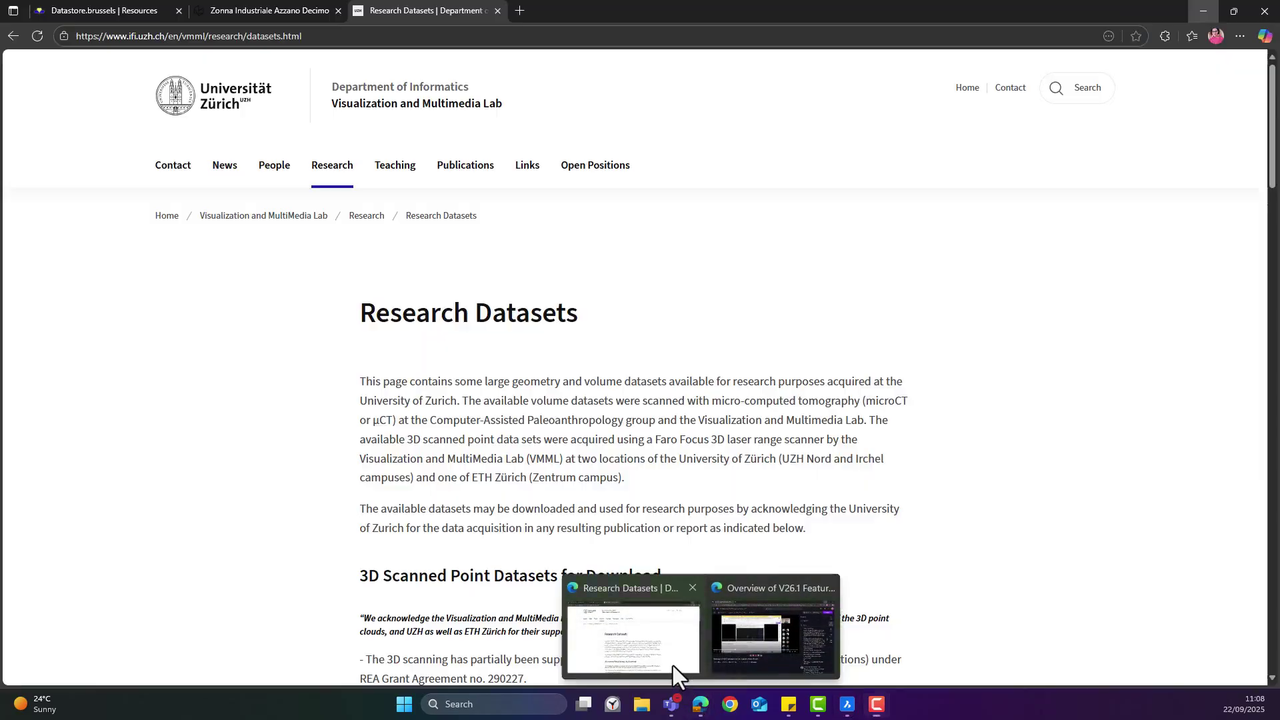
{"action": "left_click", "coordinate": [674, 665]}
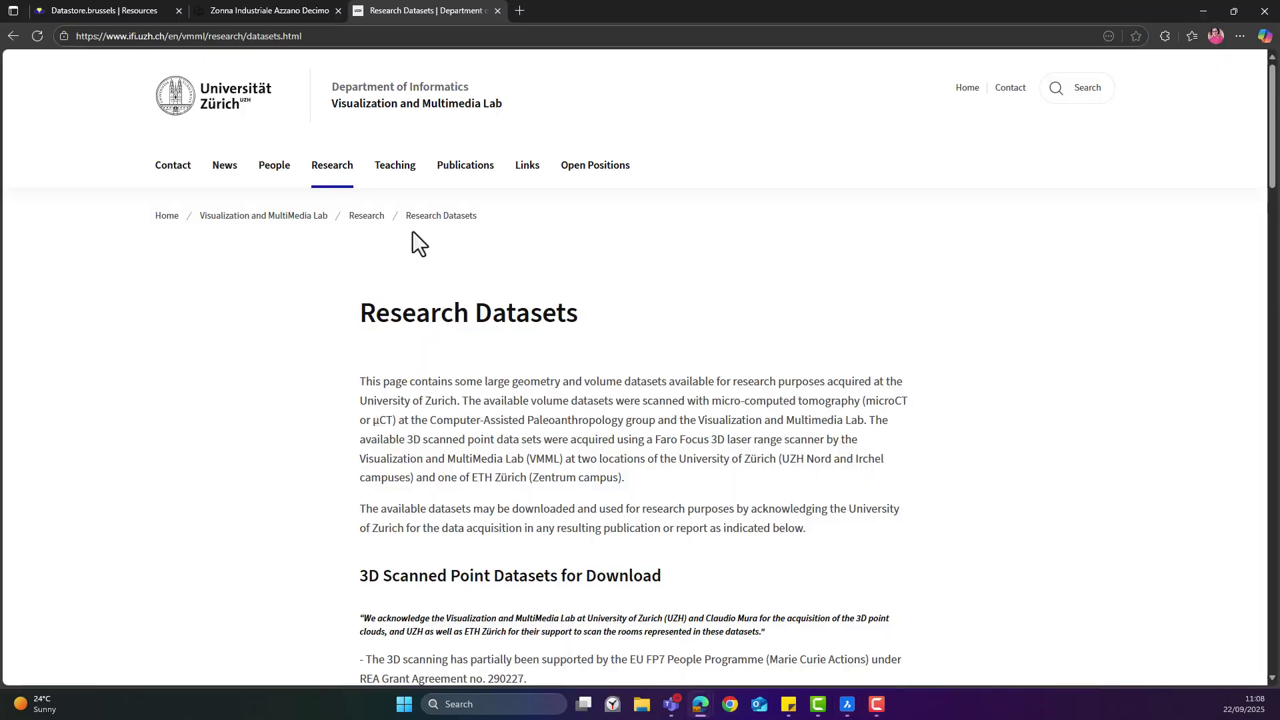
{"action": "left_click", "coordinate": [88, 14]}
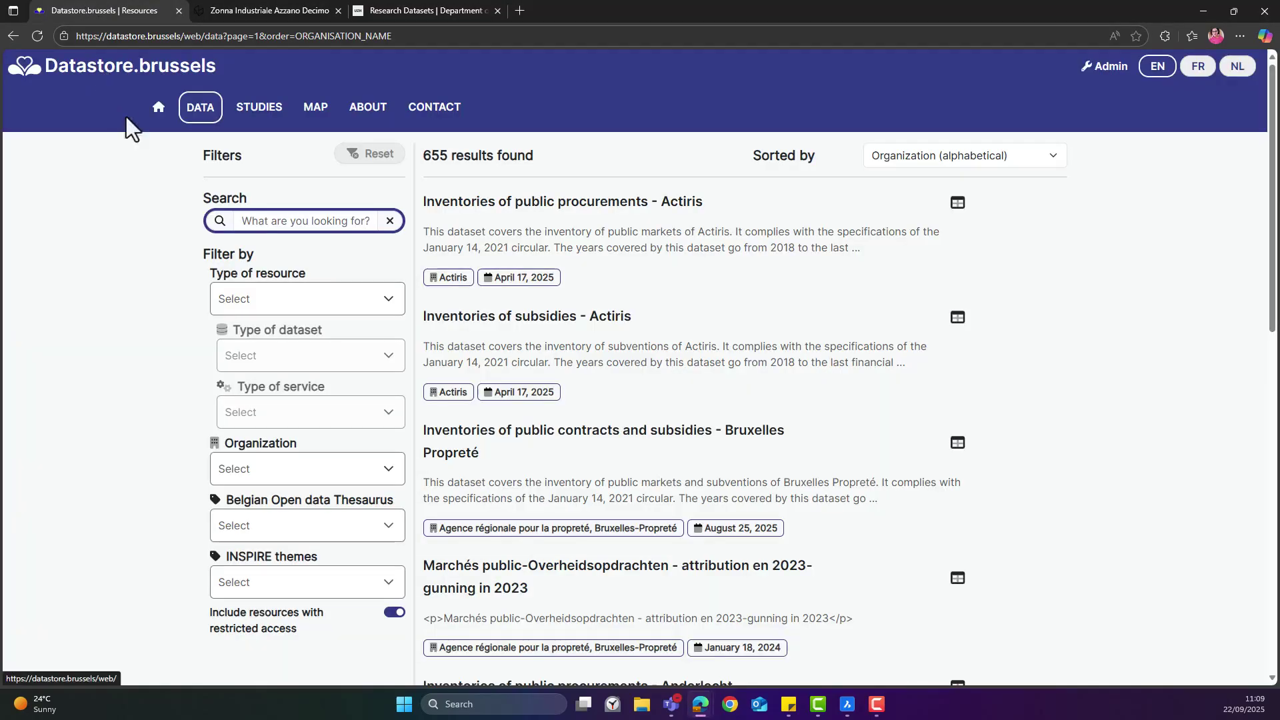
{"action": "left_click", "coordinate": [291, 221]}
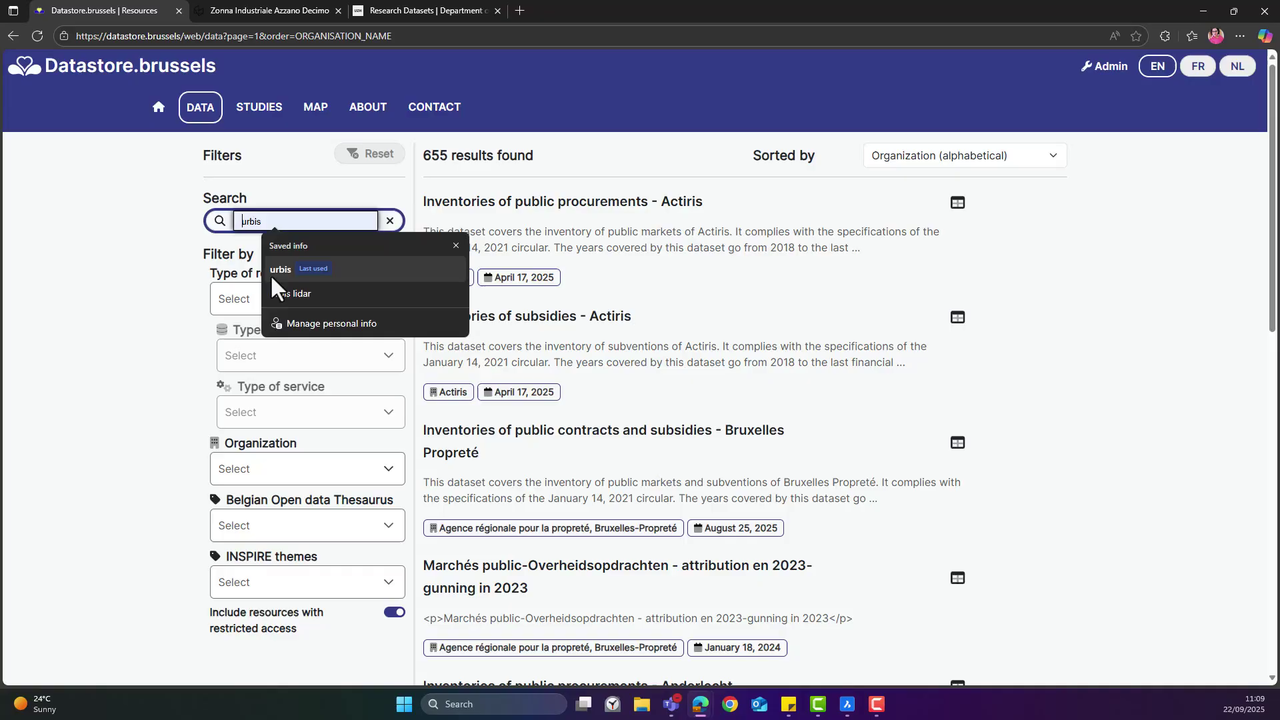
{"action": "left_click", "coordinate": [269, 292]}
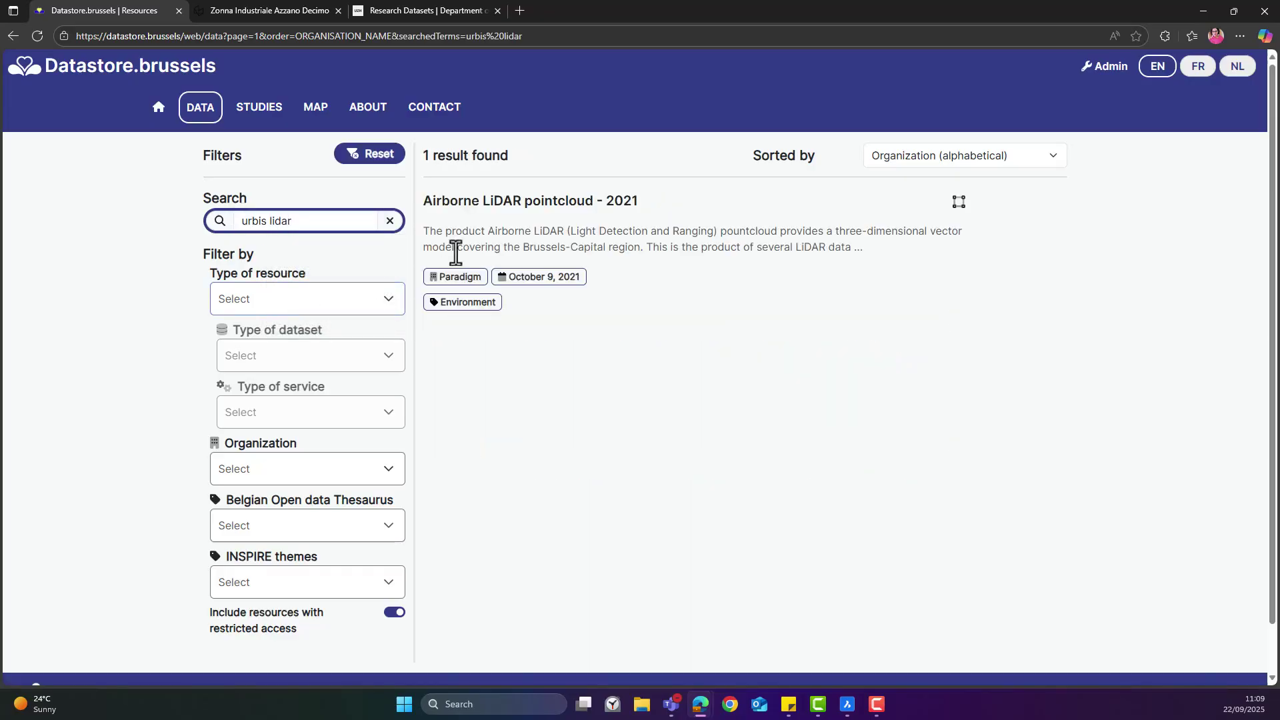
{"action": "left_click", "coordinate": [510, 212]}
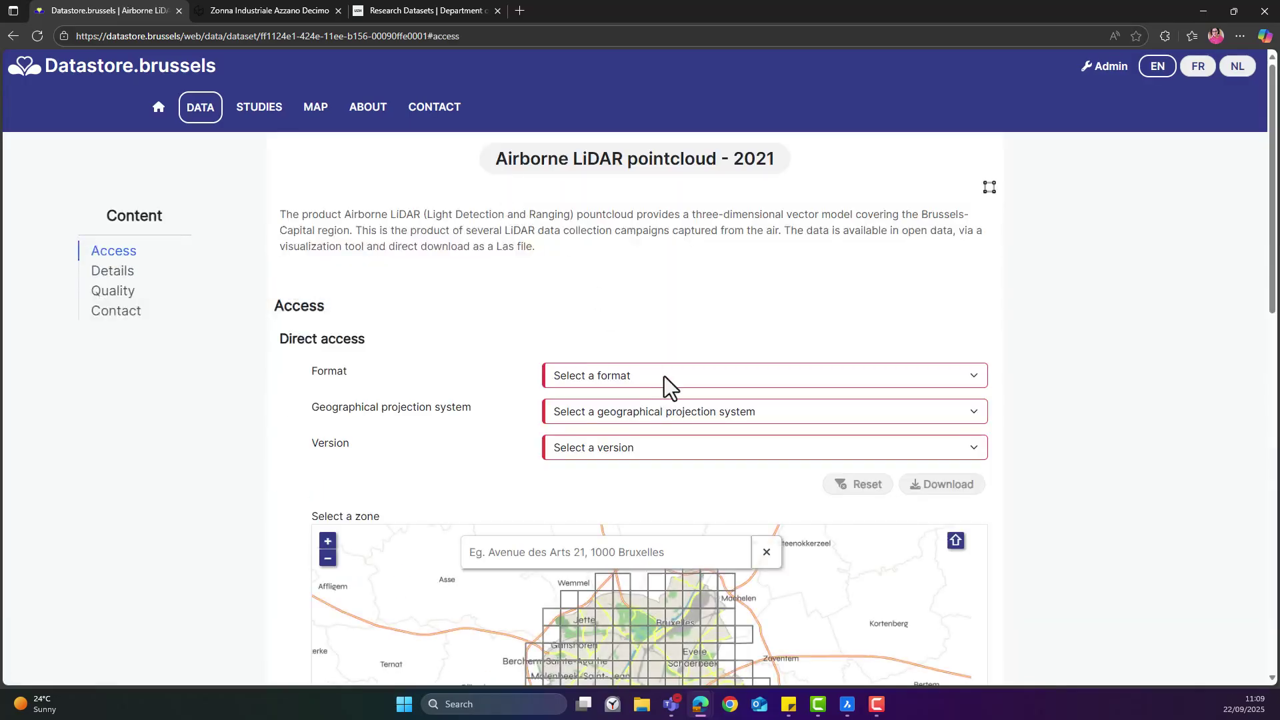
Step: Choose LAS format, Belgian Lambert 1972, the September 10, 2021 version and grid tile 151177
{"action": "left_click", "coordinate": [664, 376]}
{"action": "left_click", "coordinate": [642, 418]}
{"action": "left_click", "coordinate": [643, 415]}
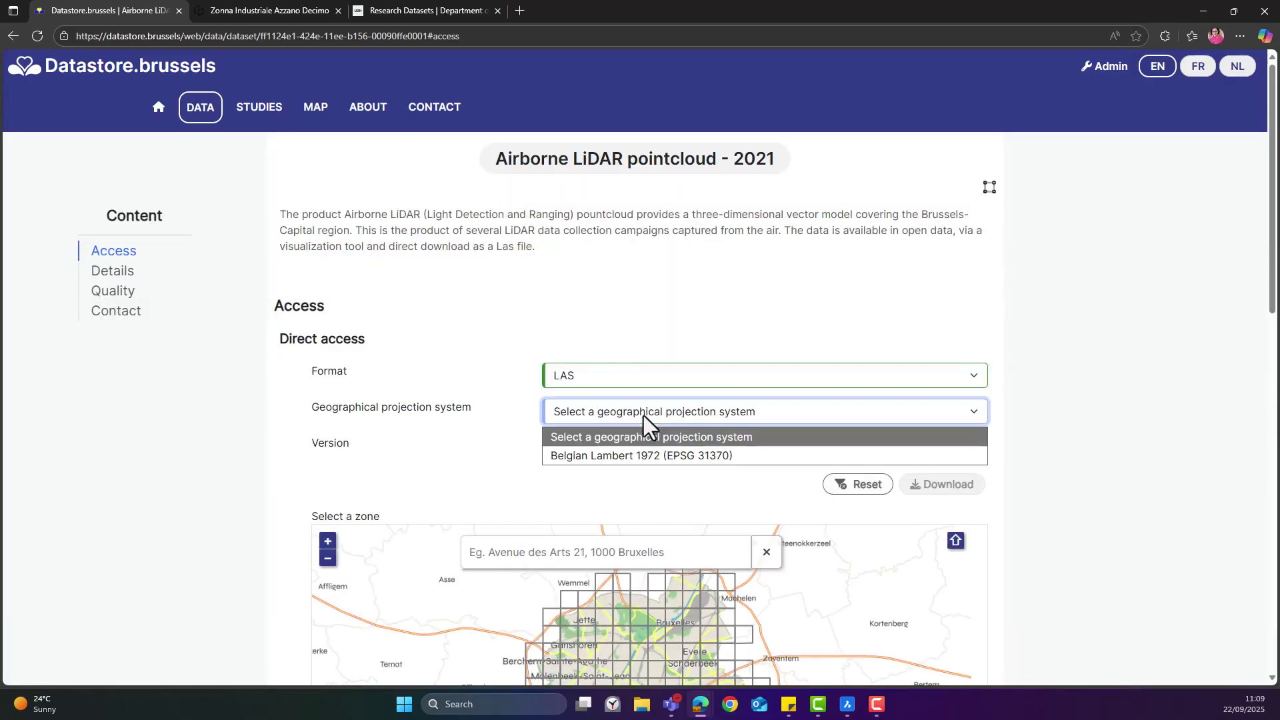
{"action": "left_click", "coordinate": [638, 455]}
{"action": "scroll", "coordinate": [634, 452], "scroll_direction": "down", "scroll_amount": 1}
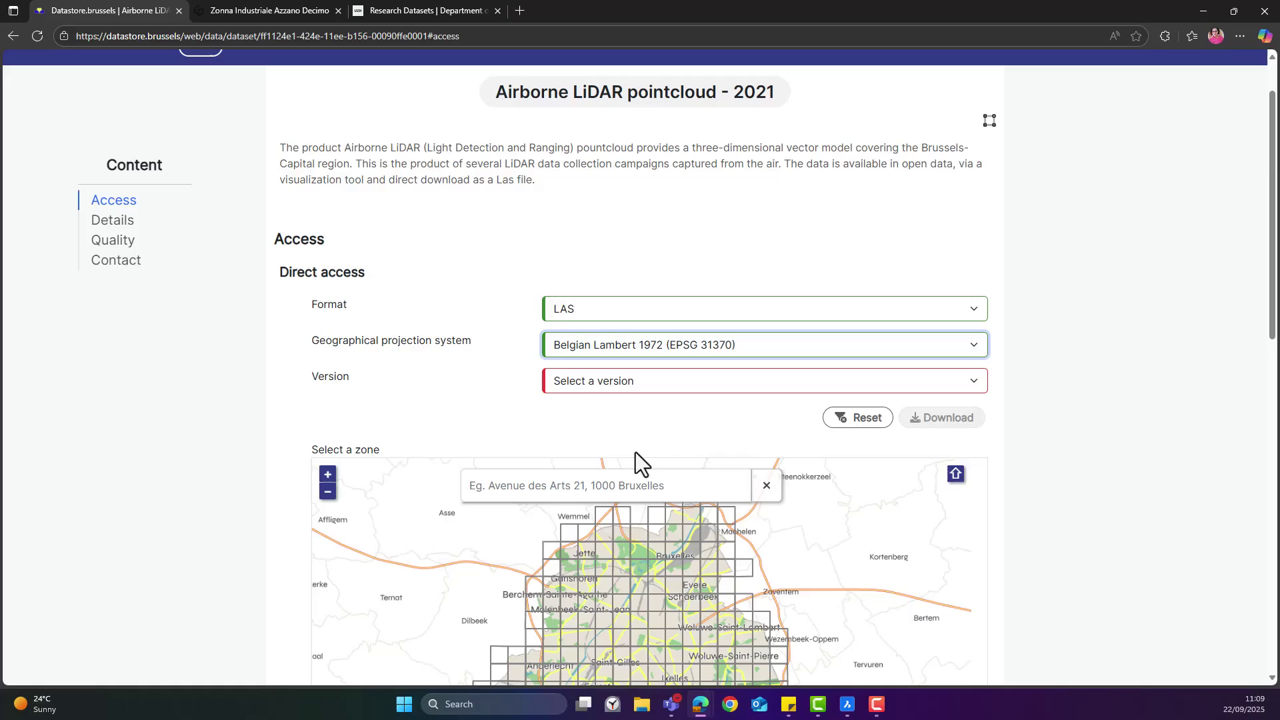
{"action": "scroll", "coordinate": [650, 424], "scroll_direction": "down", "scroll_amount": 1}
{"action": "left_click", "coordinate": [661, 318]}
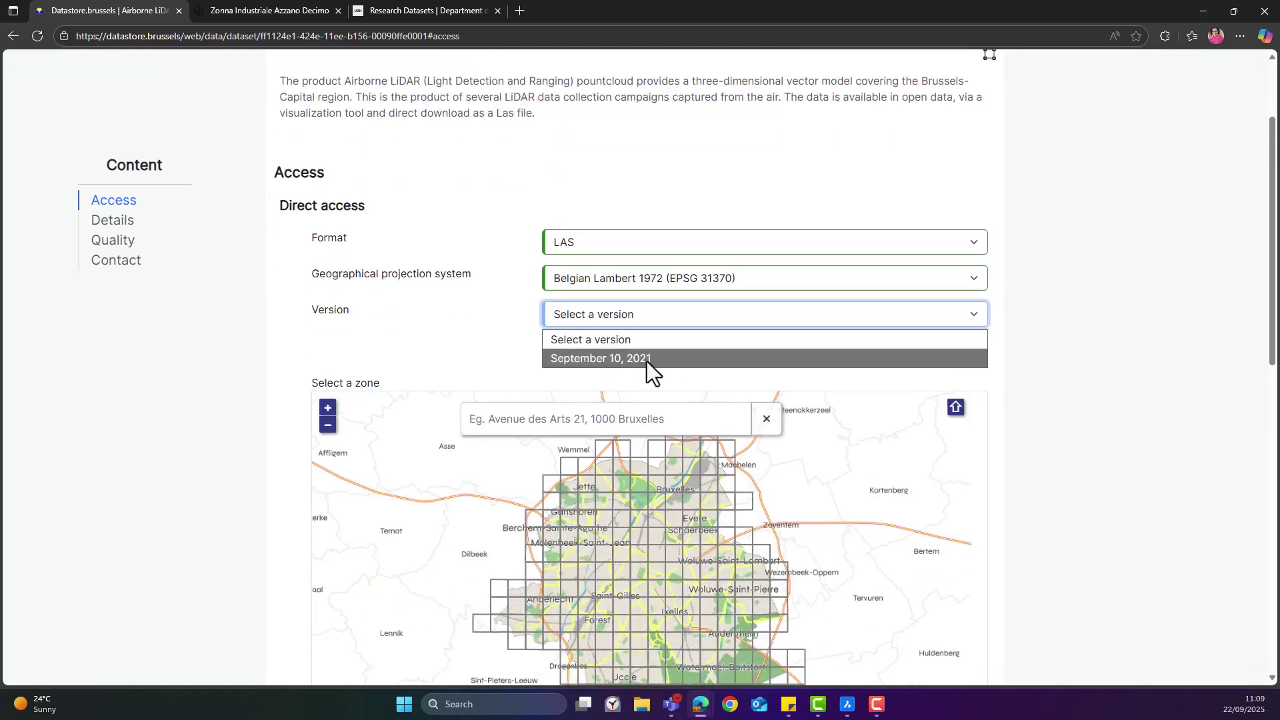
{"action": "left_click", "coordinate": [646, 361]}
{"action": "scroll", "coordinate": [647, 363], "scroll_direction": "down", "scroll_amount": 1}
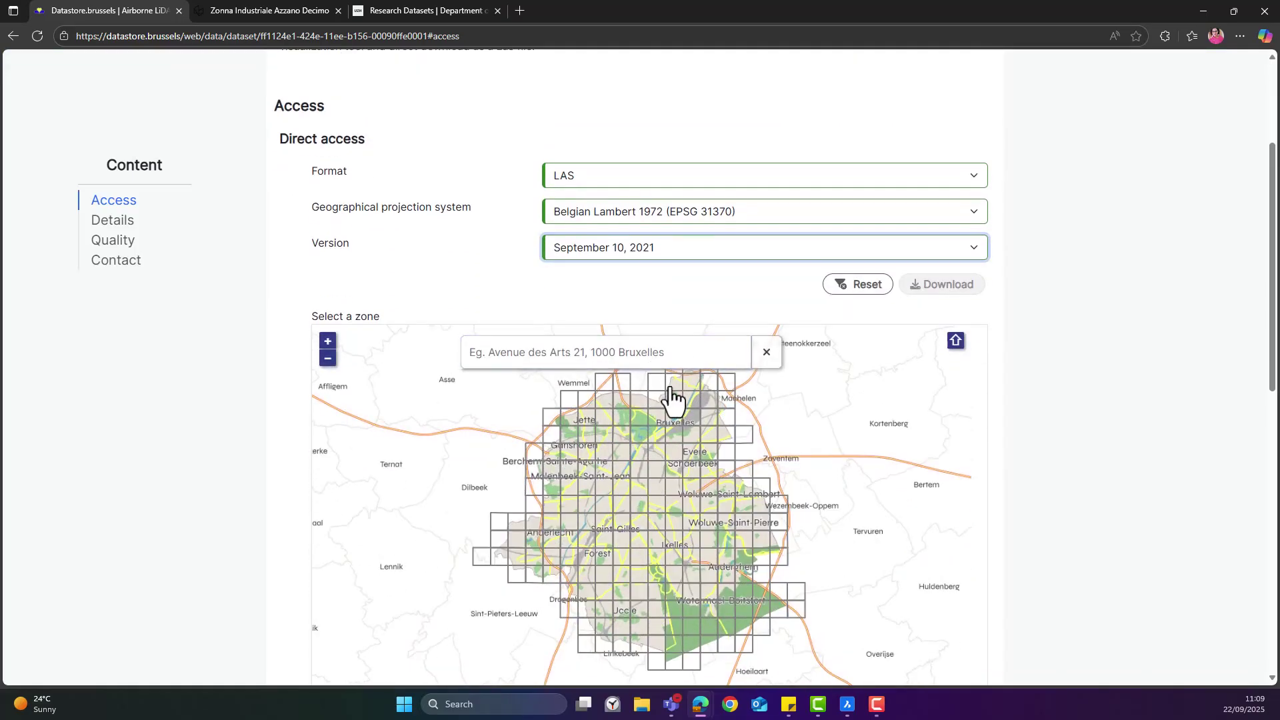
{"action": "left_click", "coordinate": [670, 388]}
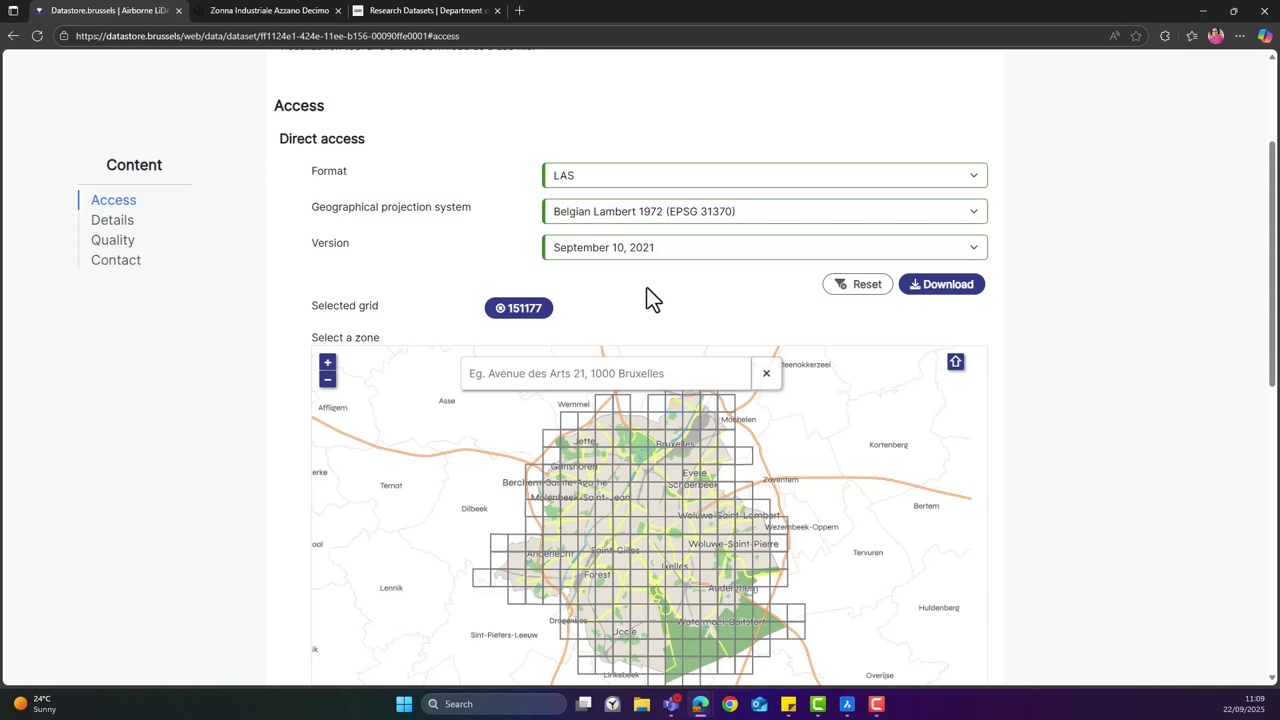
{"action": "scroll", "coordinate": [646, 288], "scroll_direction": "up", "scroll_amount": 3}
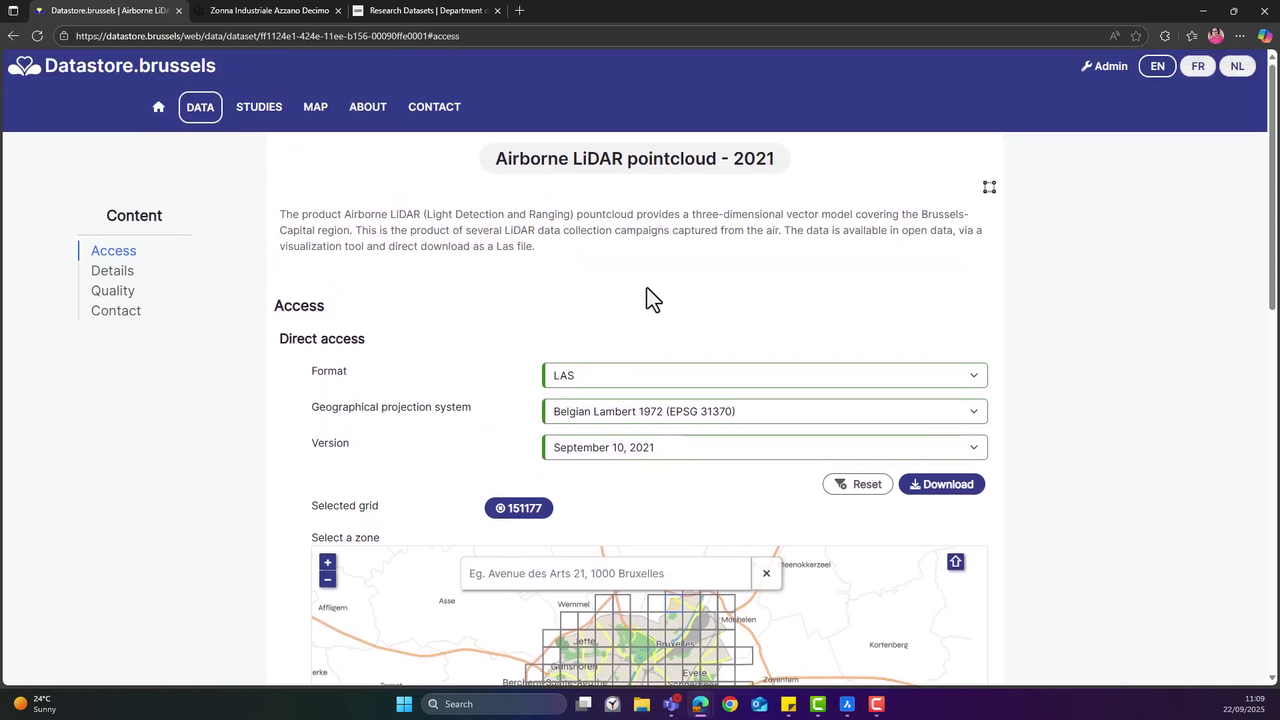
Step: Search for urbis datasets and open Orthophoto - 2024 (North-South axis)
{"action": "left_click", "coordinate": [16, 36]}
{"action": "left_click", "coordinate": [307, 221]}
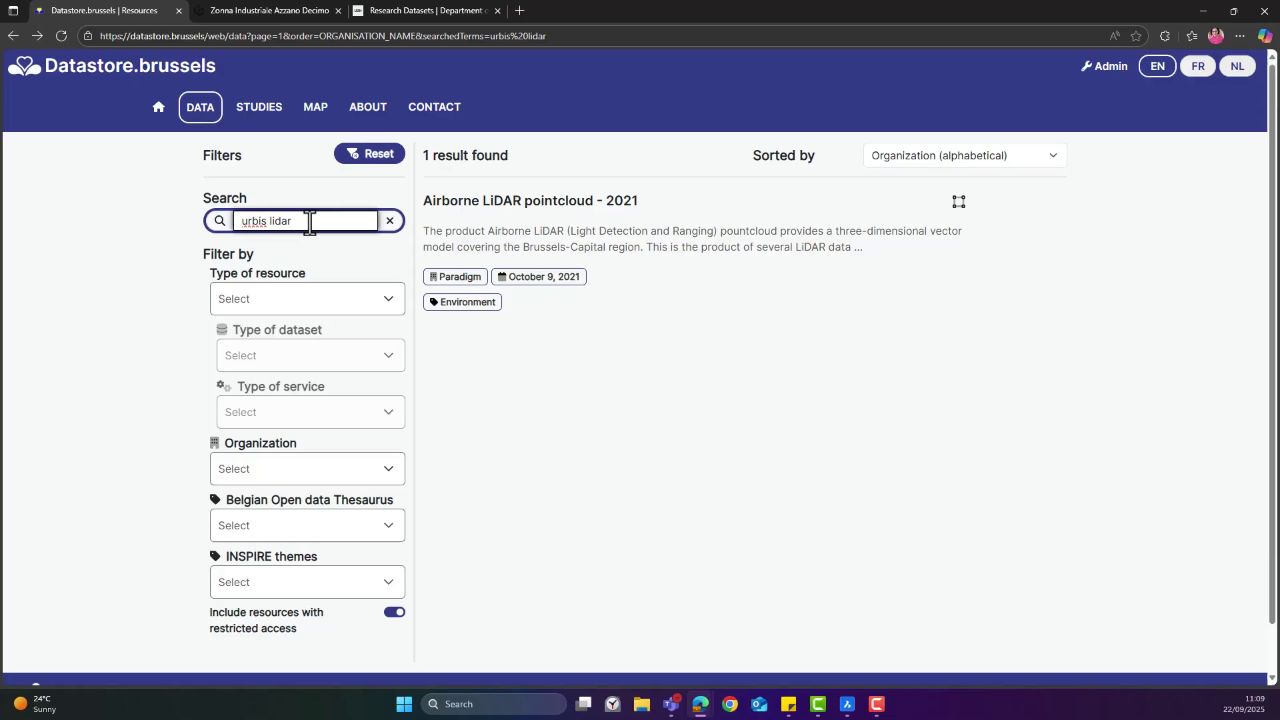
{"action": "key", "text": "BackSpace"}
{"action": "key", "text": "BackSpace"}
{"action": "key", "text": "BackSpace"}
{"action": "key", "text": "BackSpace"}
{"action": "key", "text": "BackSpace"}
{"action": "key", "text": "BackSpace"}
{"action": "key", "text": "Return"}
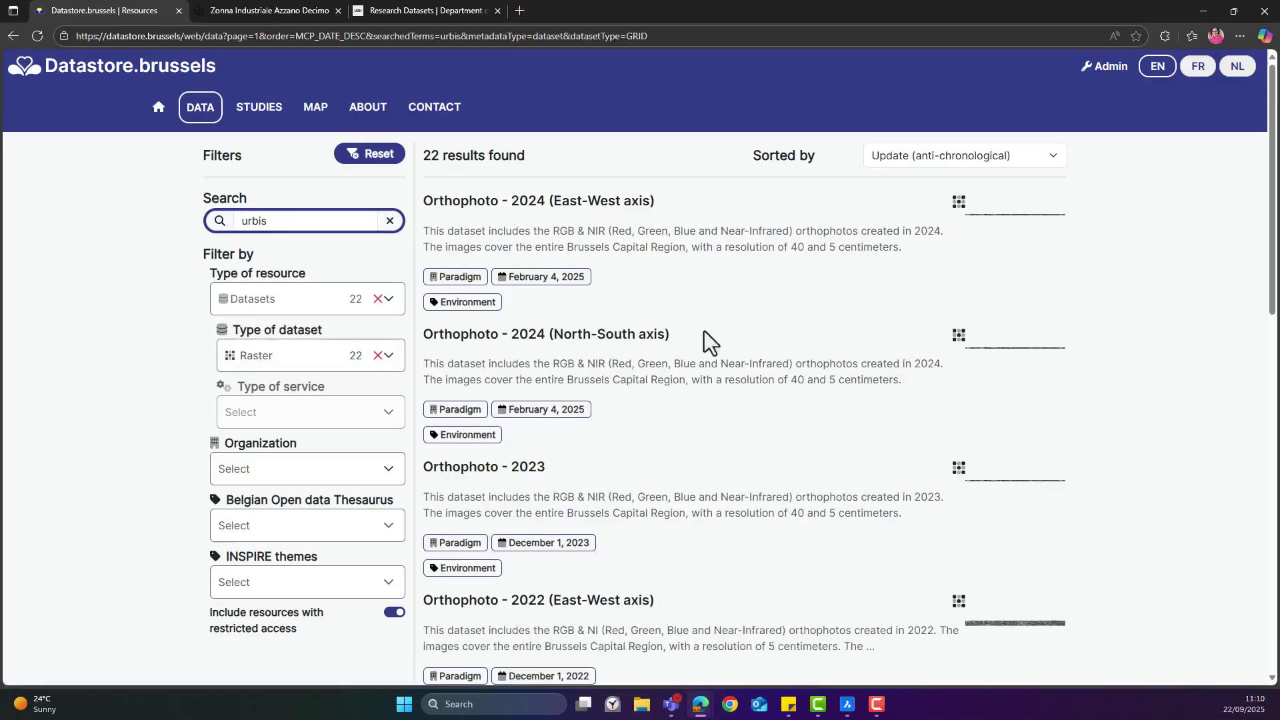
{"action": "left_click", "coordinate": [573, 346]}
Step: Download tile 151177 as TIFF, Lambert 1972, September 20, 2024 version, 5 centimeters, visible band
{"action": "left_click", "coordinate": [575, 319]}
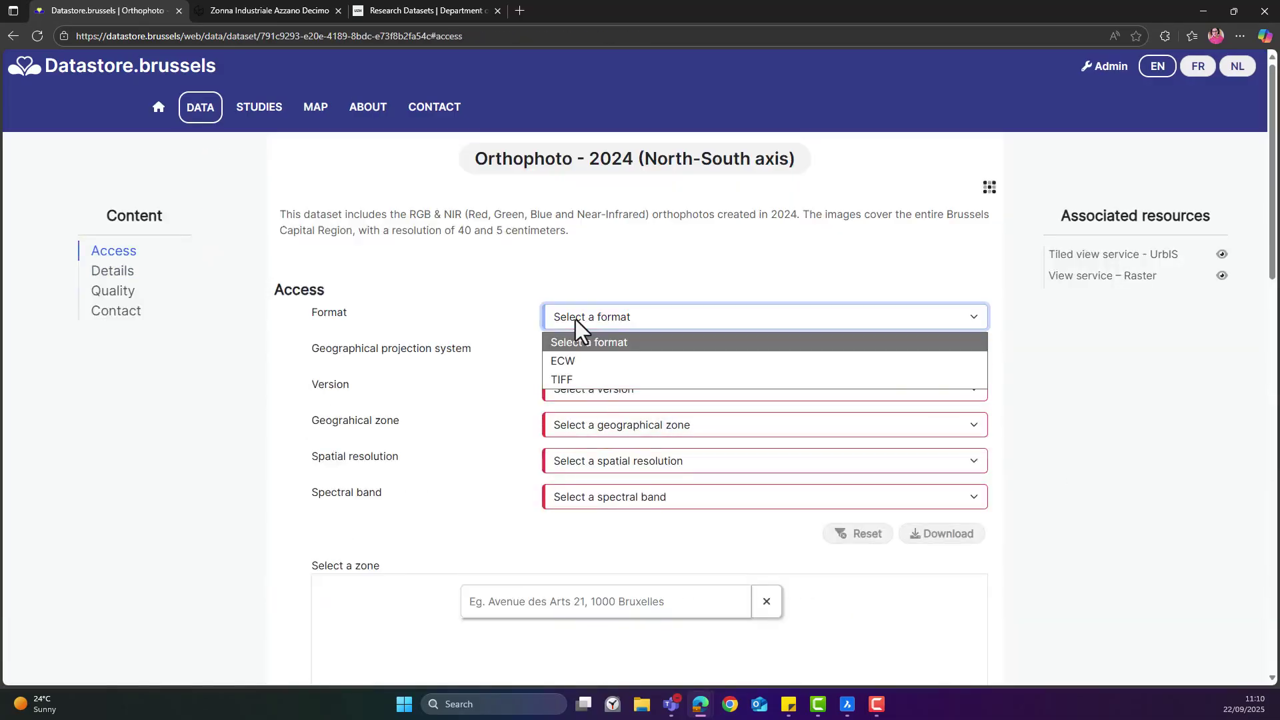
{"action": "left_click", "coordinate": [573, 378]}
{"action": "left_click", "coordinate": [576, 356]}
{"action": "left_click", "coordinate": [574, 391]}
{"action": "left_click", "coordinate": [574, 391]}
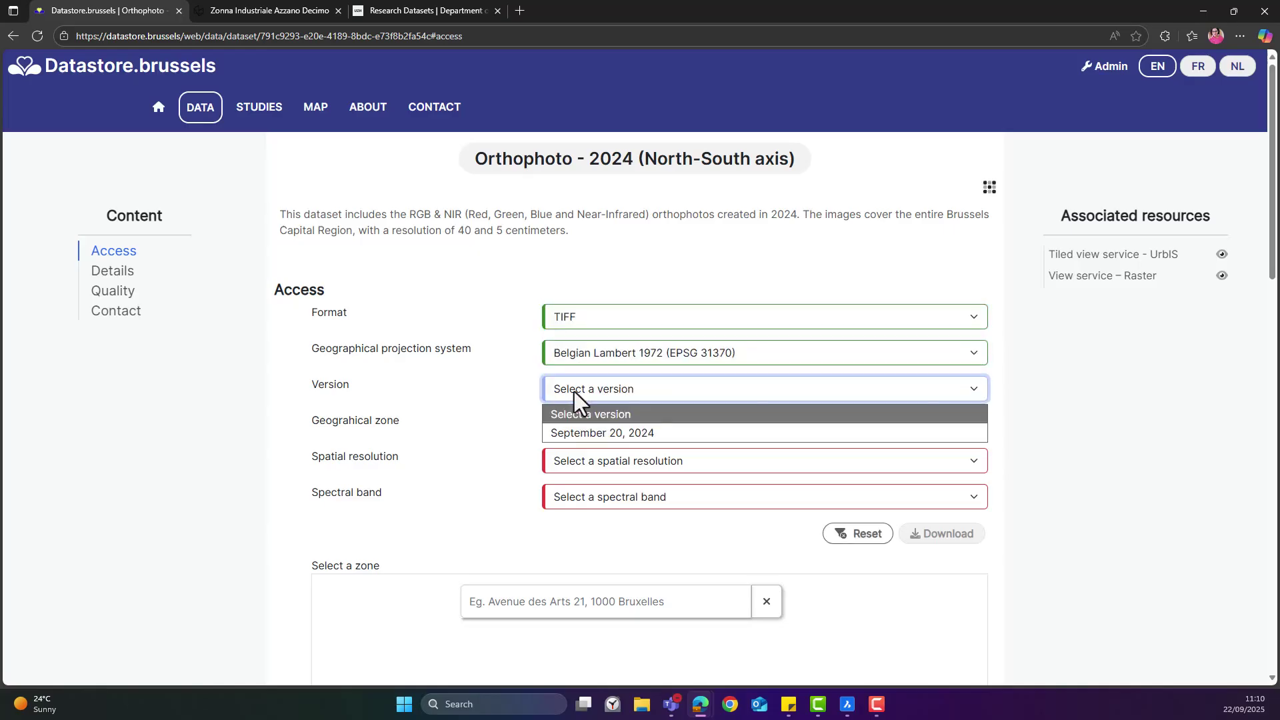
{"action": "left_click", "coordinate": [570, 431]}
{"action": "scroll", "coordinate": [615, 452], "scroll_direction": "down", "scroll_amount": 1}
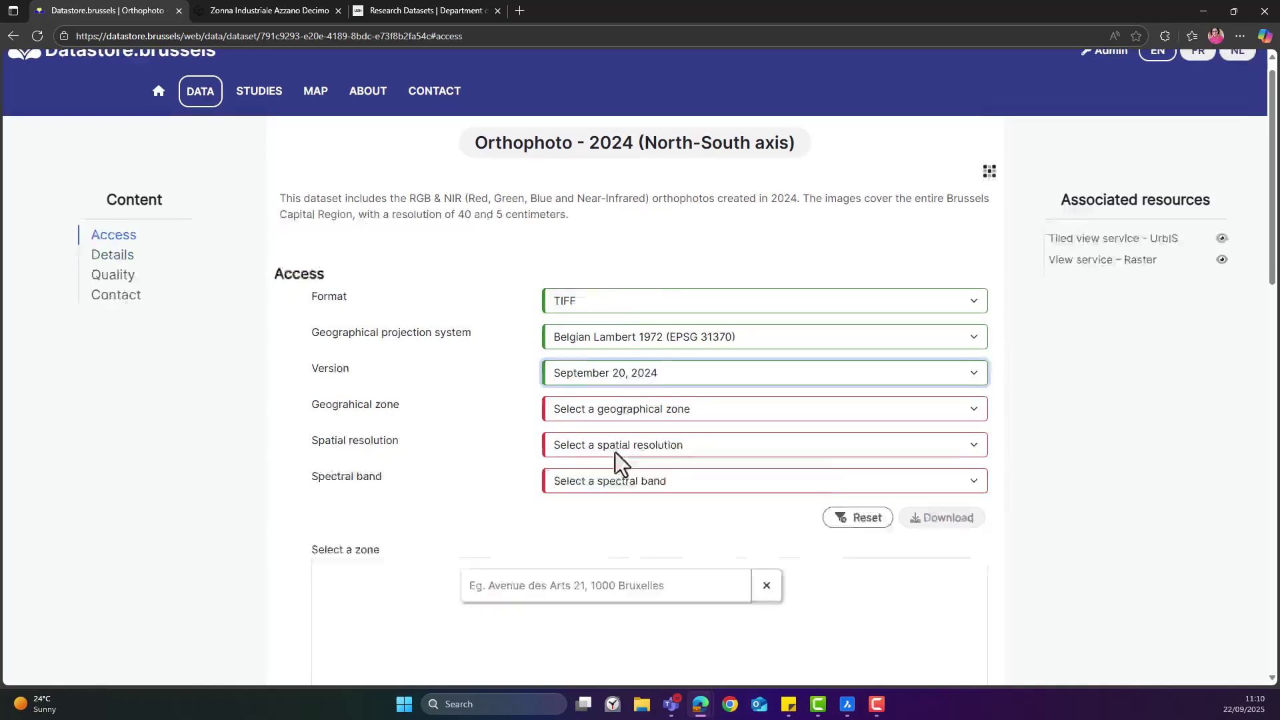
{"action": "left_click", "coordinate": [674, 586]}
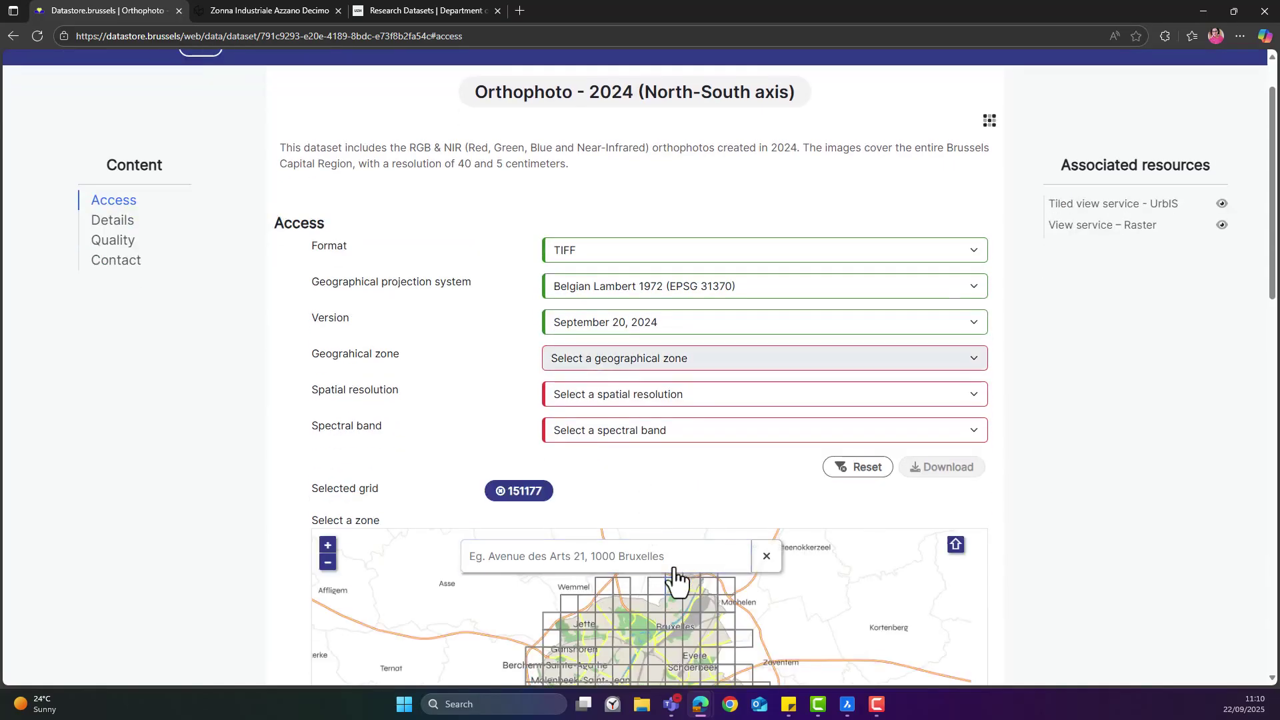
{"action": "left_click", "coordinate": [631, 394]}
{"action": "left_click", "coordinate": [633, 438]}
{"action": "left_click", "coordinate": [635, 432]}
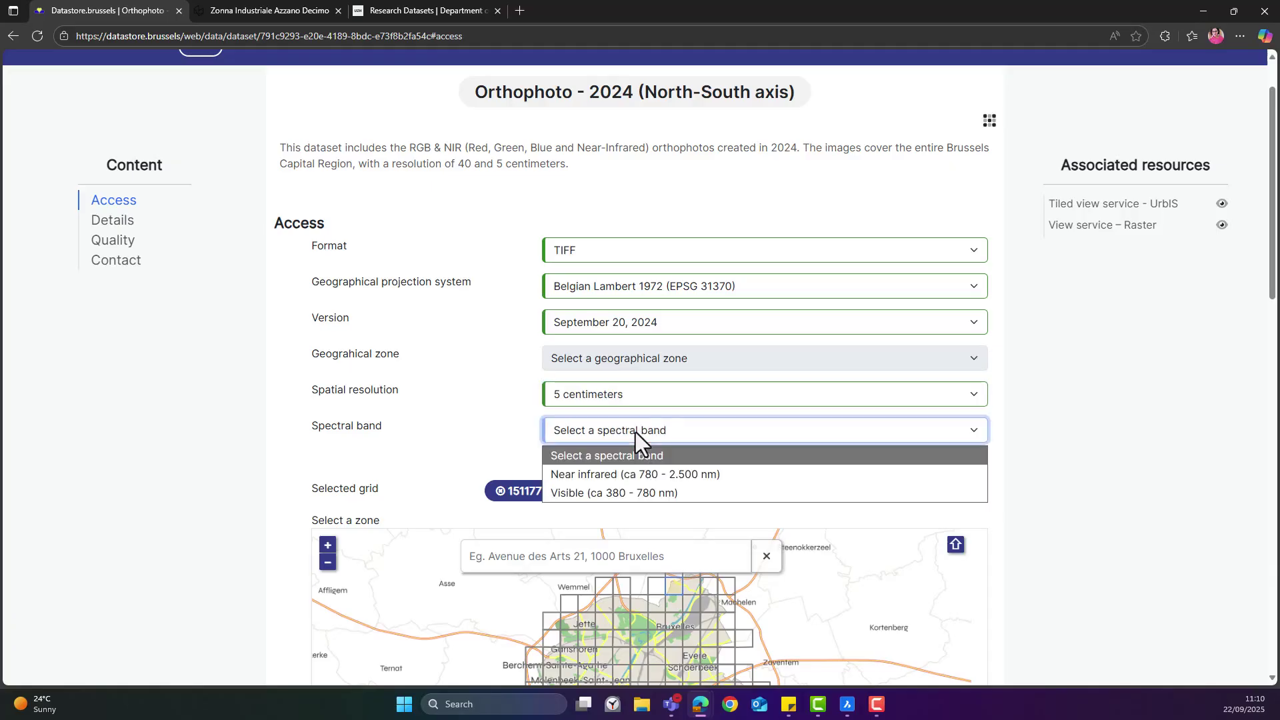
{"action": "left_click", "coordinate": [639, 490]}
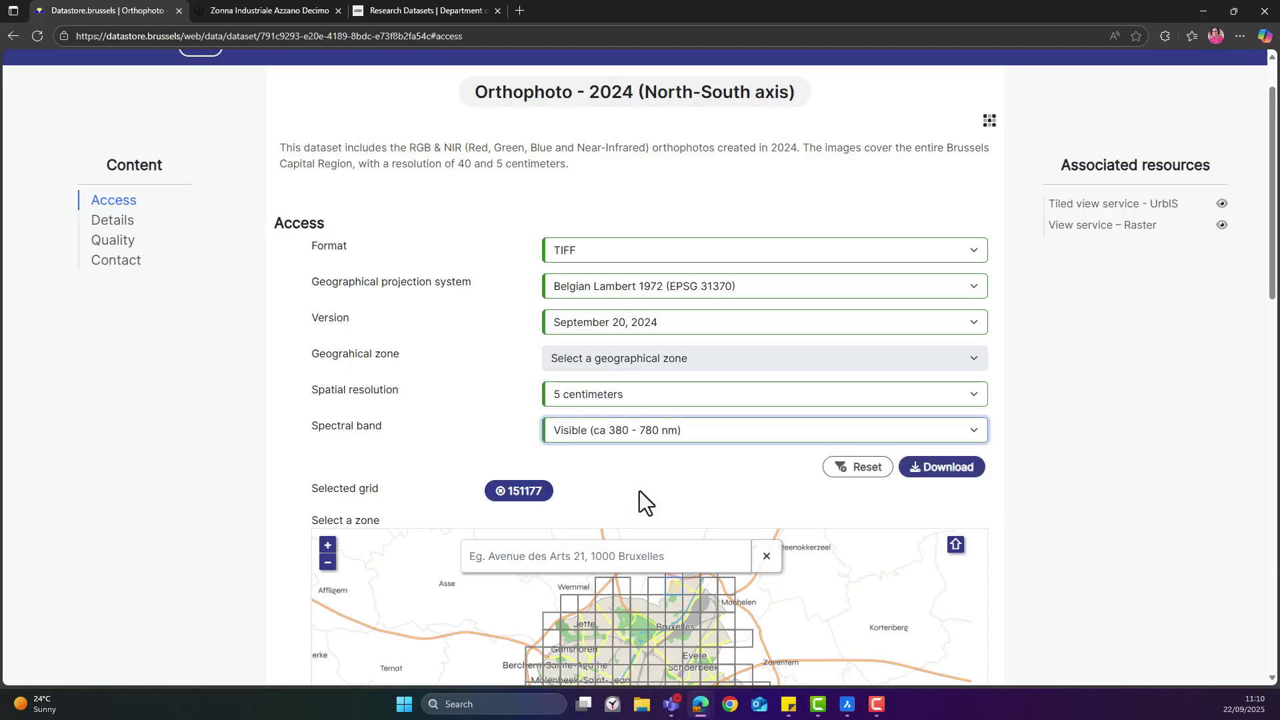
{"action": "left_click", "coordinate": [922, 474]}
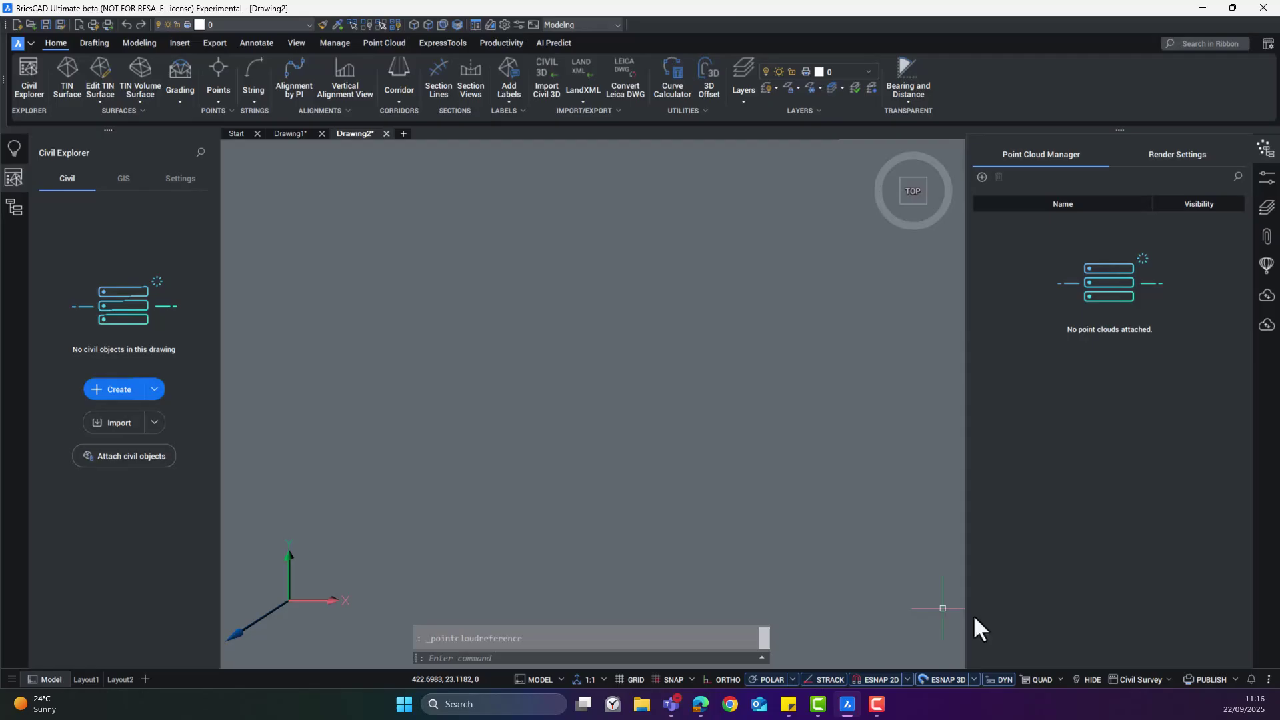
Step: Switch to the Modeling workspace and attach the cached Boiler room cloud at the origin in Drawing2
{"action": "left_click", "coordinate": [1153, 680]}
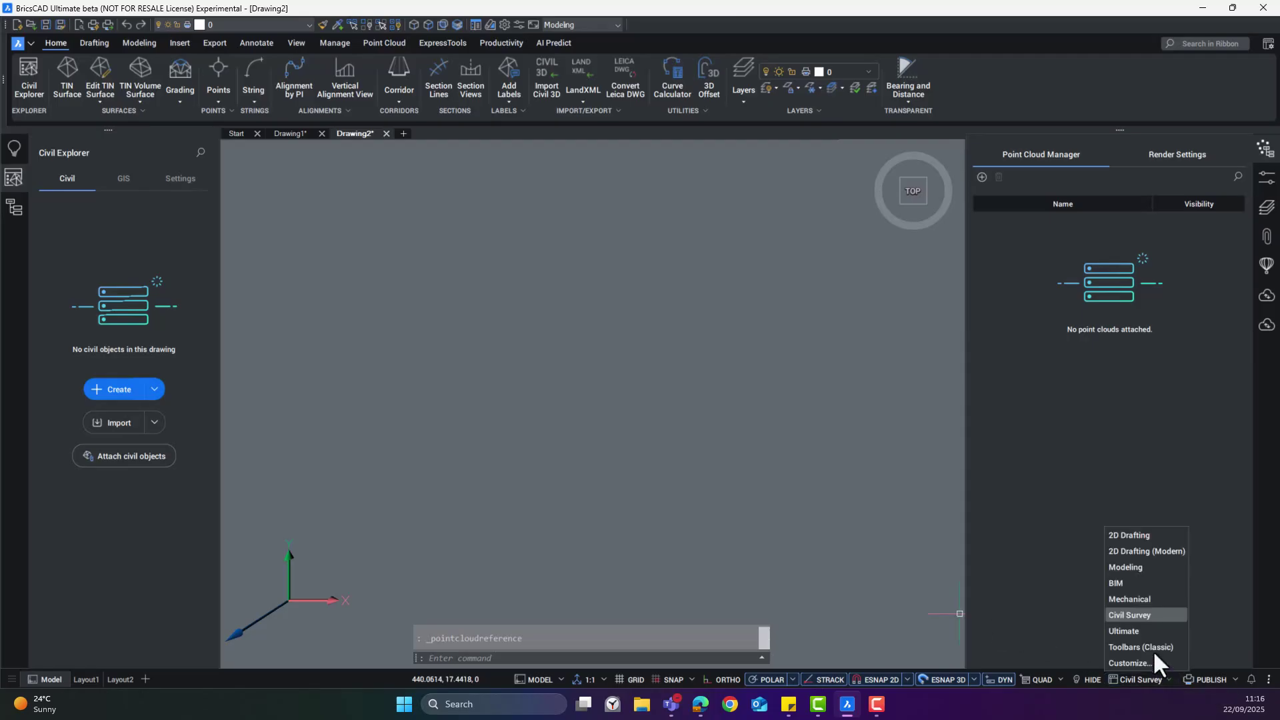
{"action": "left_click", "coordinate": [1140, 567]}
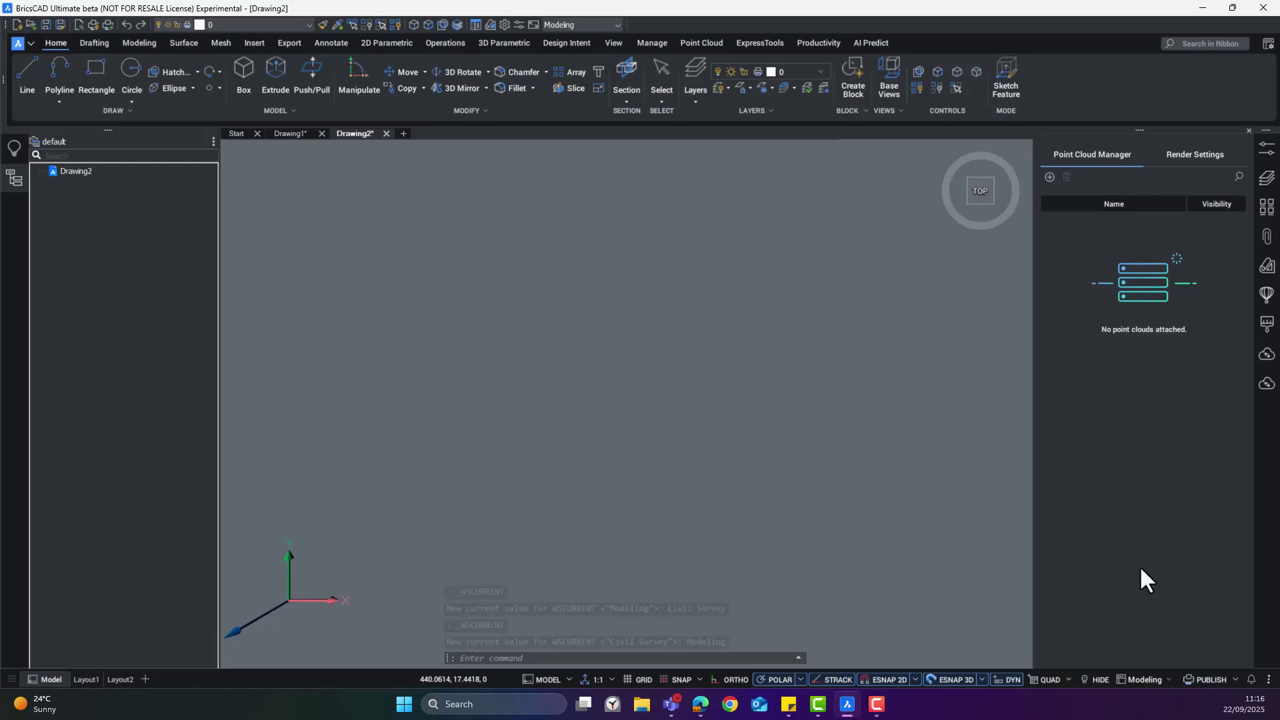
{"action": "left_click", "coordinate": [690, 44]}
{"action": "left_click", "coordinate": [23, 79]}
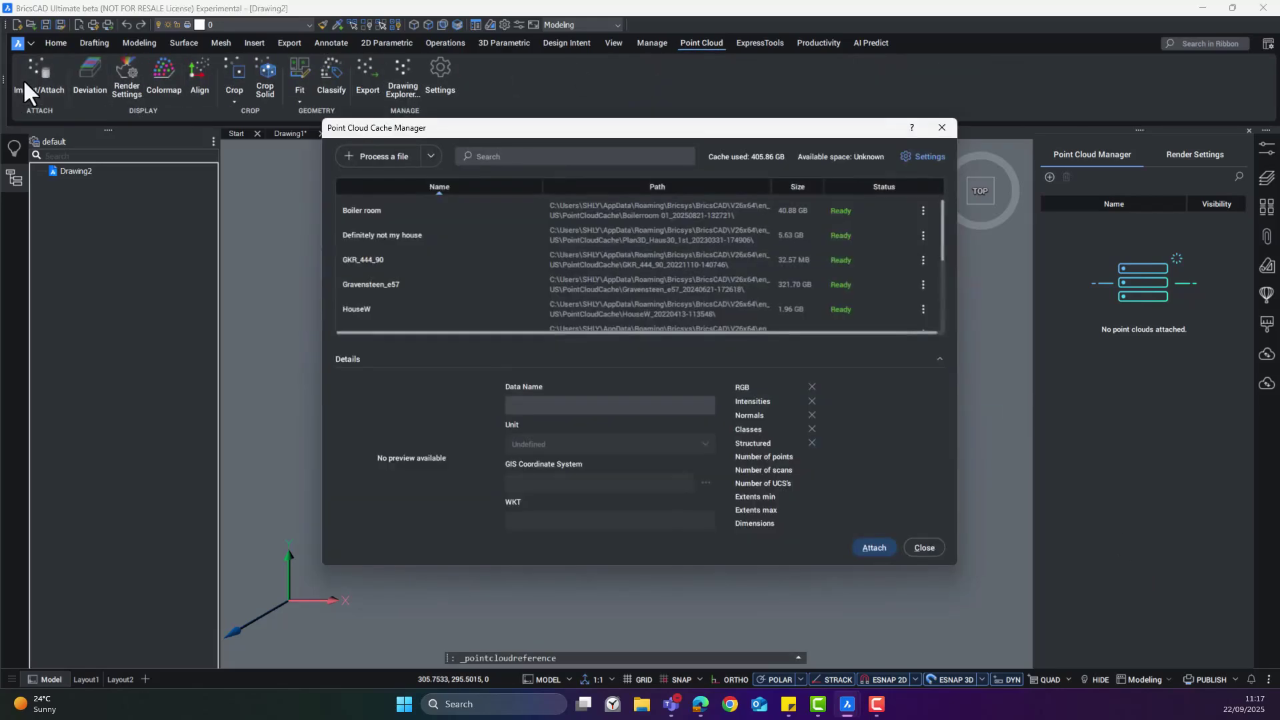
{"action": "left_click", "coordinate": [360, 210]}
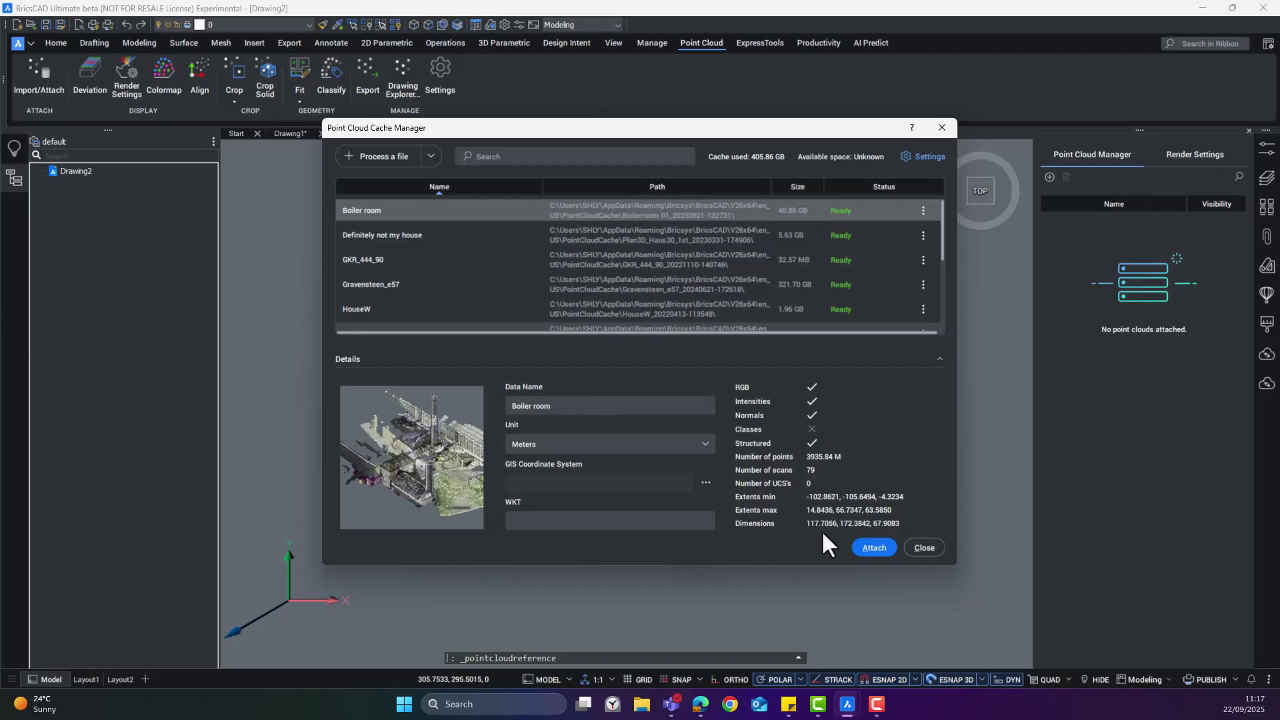
{"action": "left_click", "coordinate": [874, 547]}
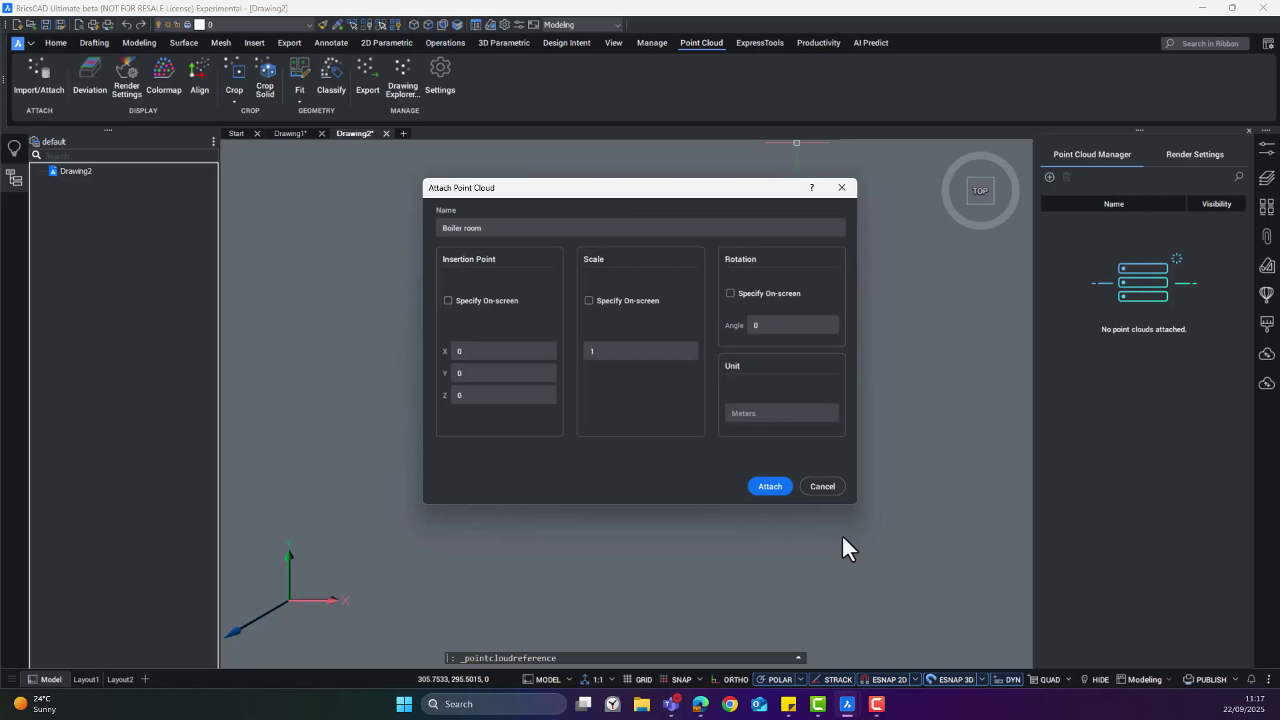
{"action": "left_click", "coordinate": [767, 488]}
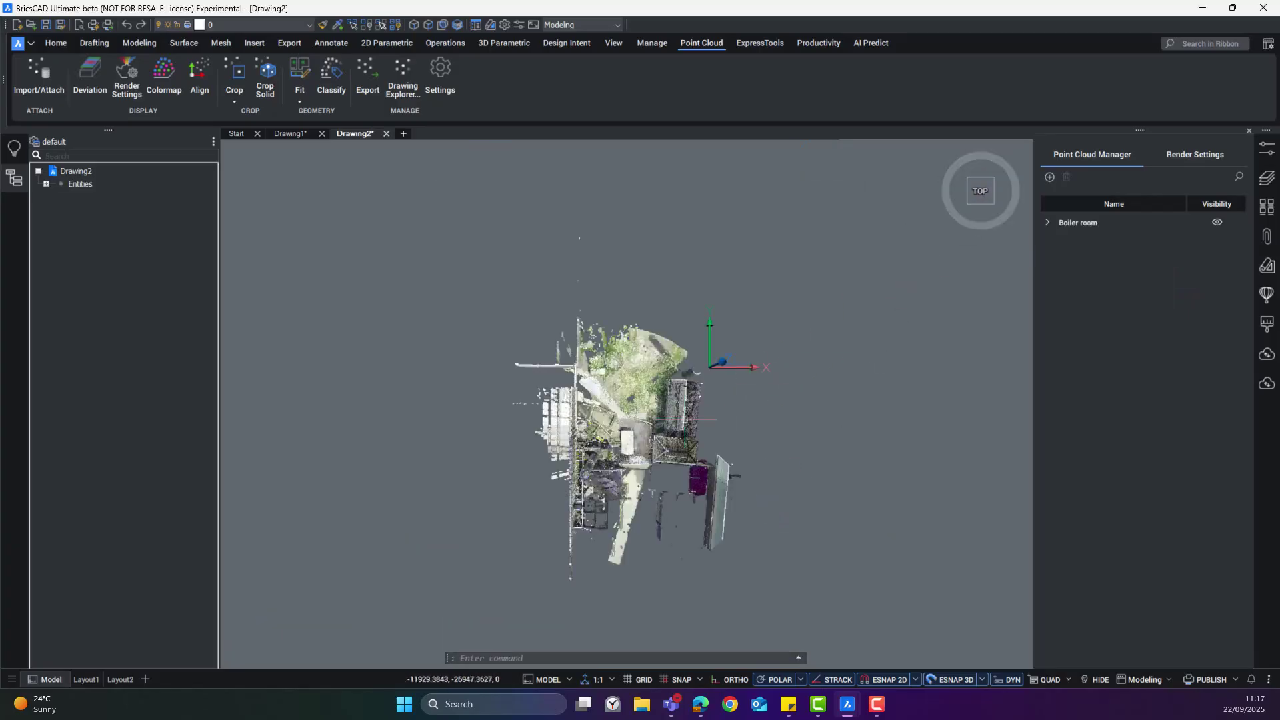
Step: Zoom and orbit into the boiler room scan and open a scan position's panorama bubble
{"action": "scroll", "coordinate": [720, 420], "scroll_direction": "up", "scroll_amount": 5}
{"action": "middle_click_drag", "start_coordinate": [720, 420], "coordinate": [654, 403], "text": "shift"}
{"action": "scroll", "coordinate": [655, 404], "scroll_direction": "up", "scroll_amount": 6}
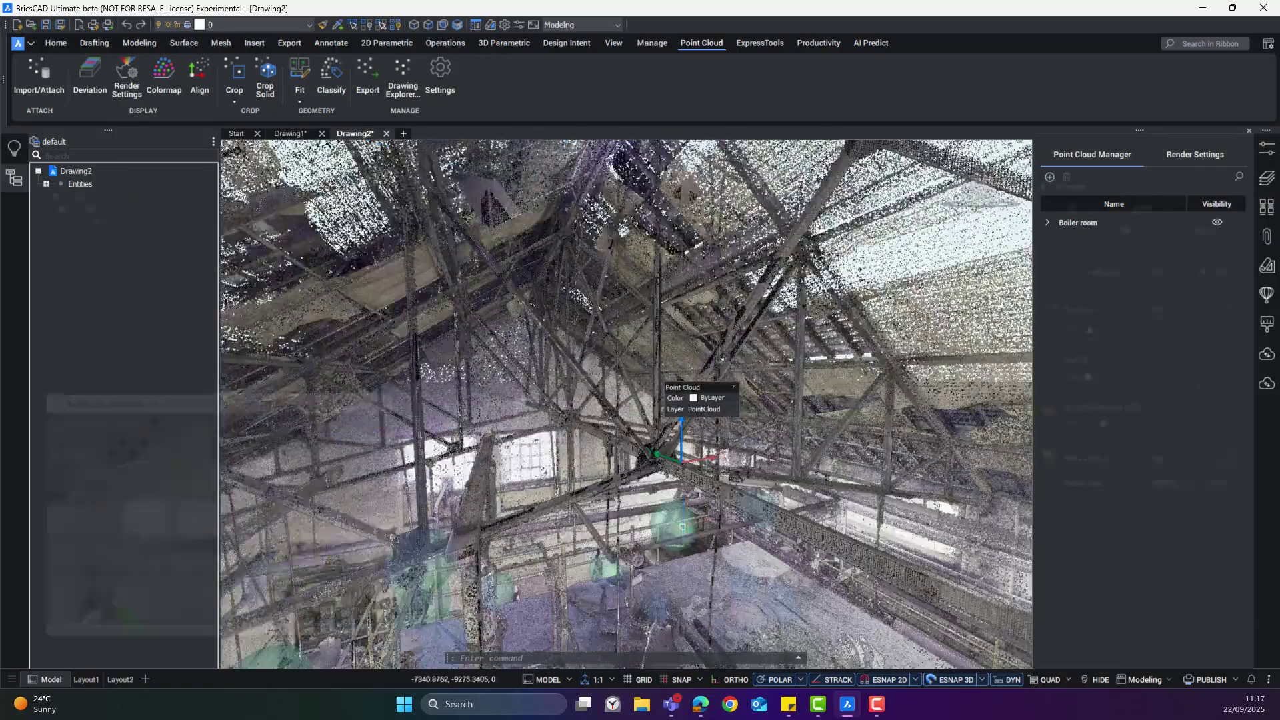
{"action": "left_click", "coordinate": [666, 390]}
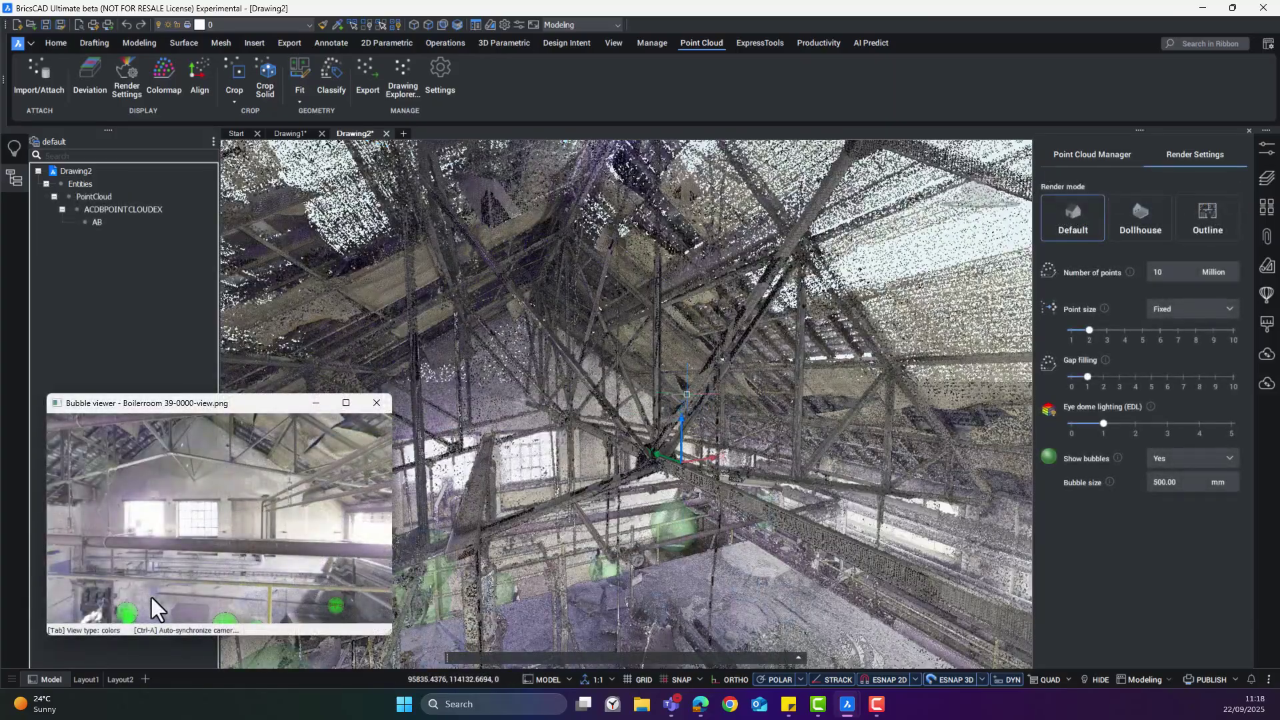
Step: Jump to another scan position, sync the main view with Ctrl+A, and turn the panorama toward the windows
{"action": "left_click", "coordinate": [152, 597]}
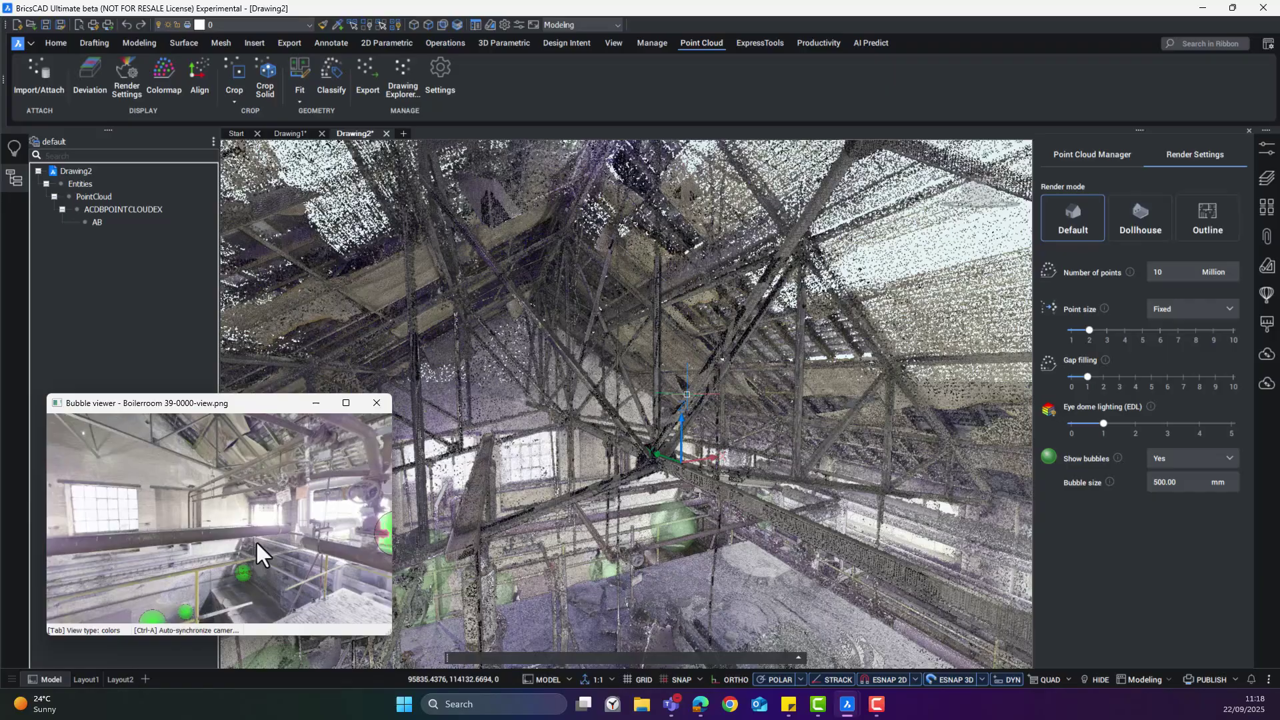
{"action": "left_click_drag", "start_coordinate": [256, 544], "coordinate": [226, 536]}
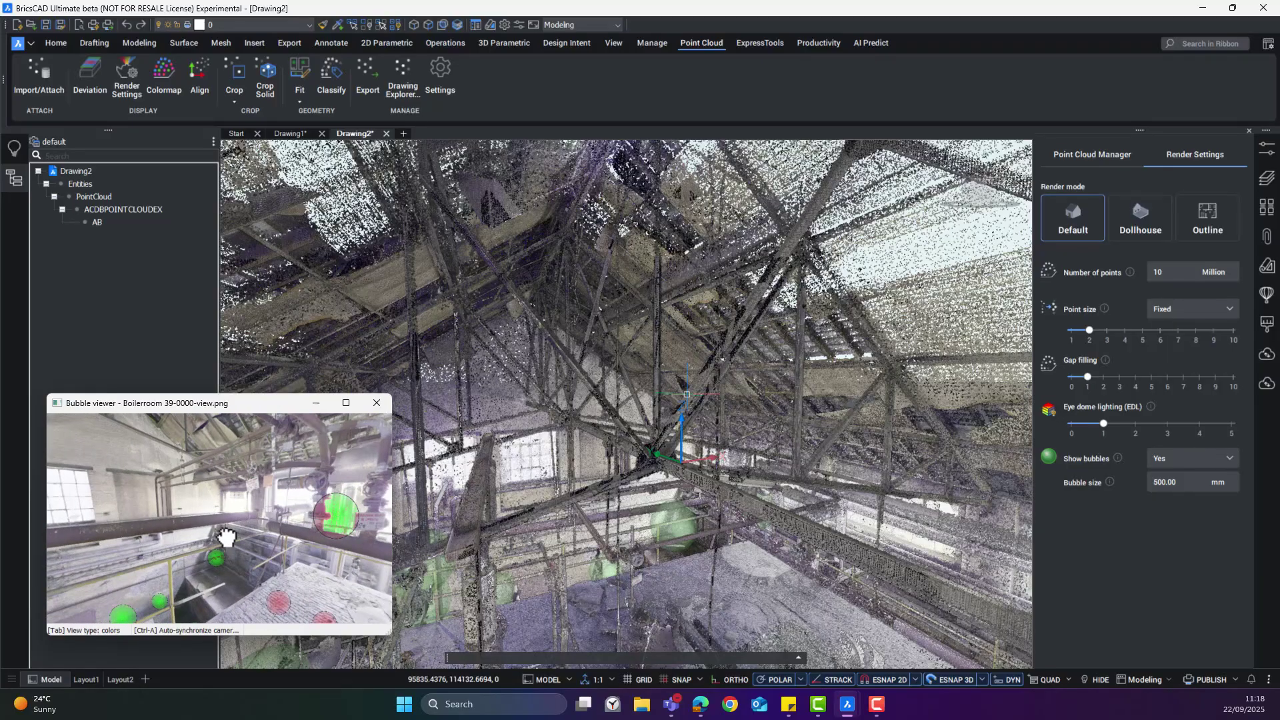
{"action": "key", "text": "ctrl+a"}
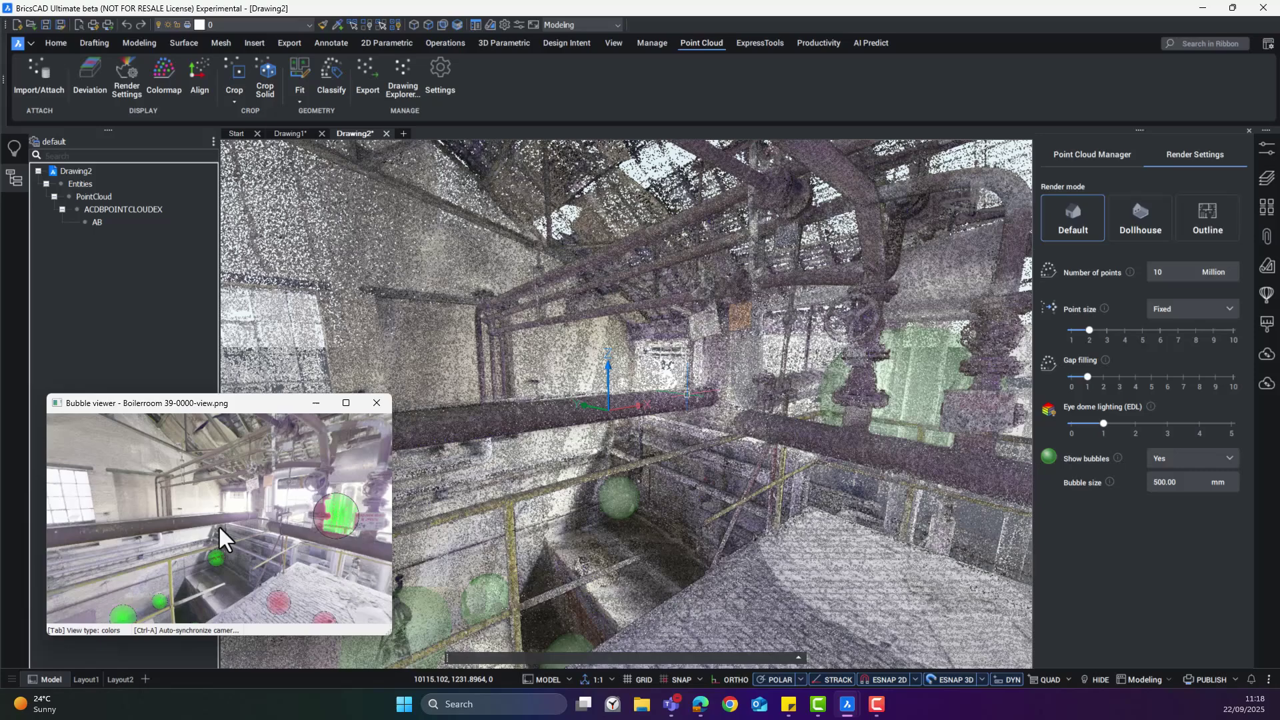
{"action": "left_click_drag", "start_coordinate": [222, 526], "coordinate": [272, 534]}
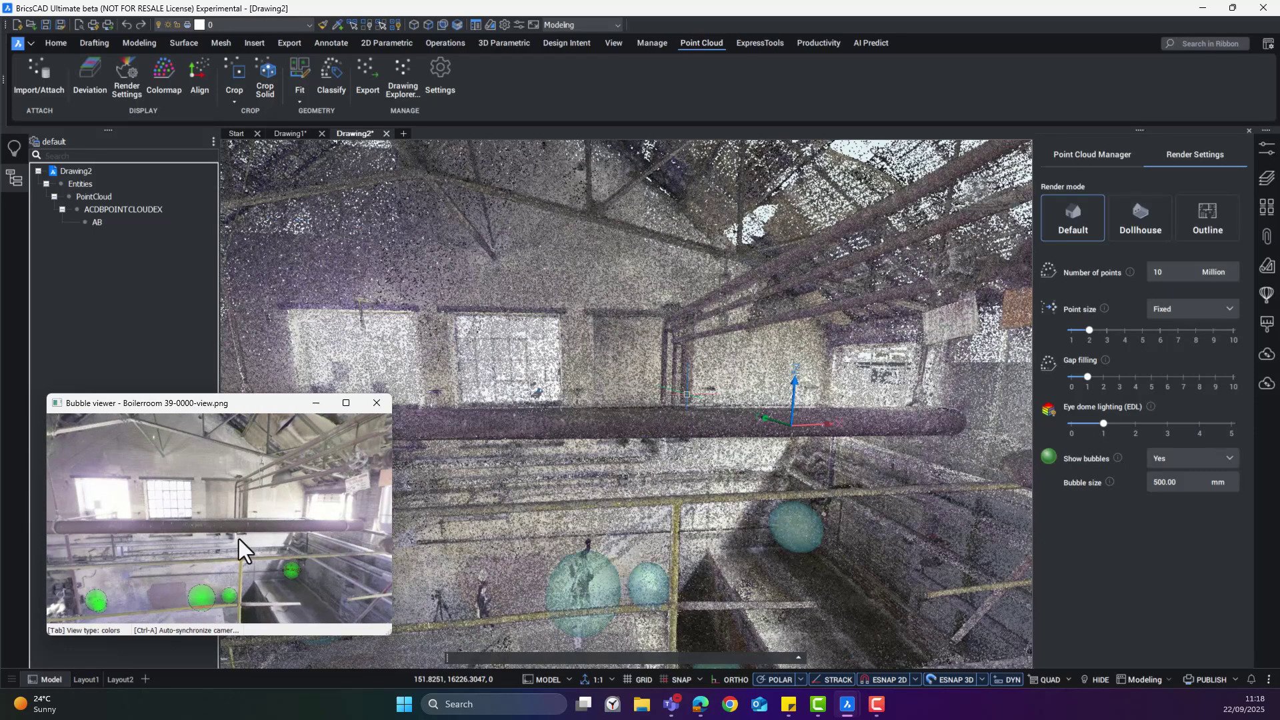
{"action": "left_click_drag", "start_coordinate": [137, 534], "coordinate": [295, 534]}
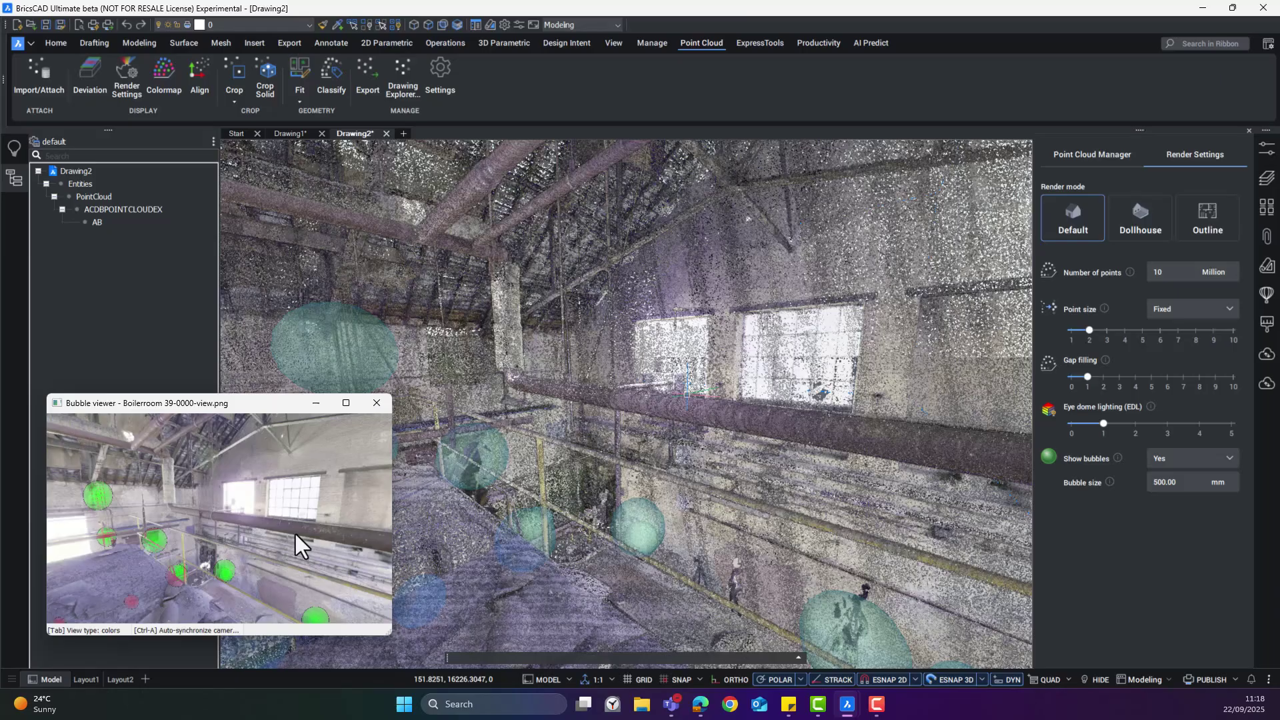
{"action": "left_click_drag", "start_coordinate": [162, 527], "coordinate": [242, 527]}
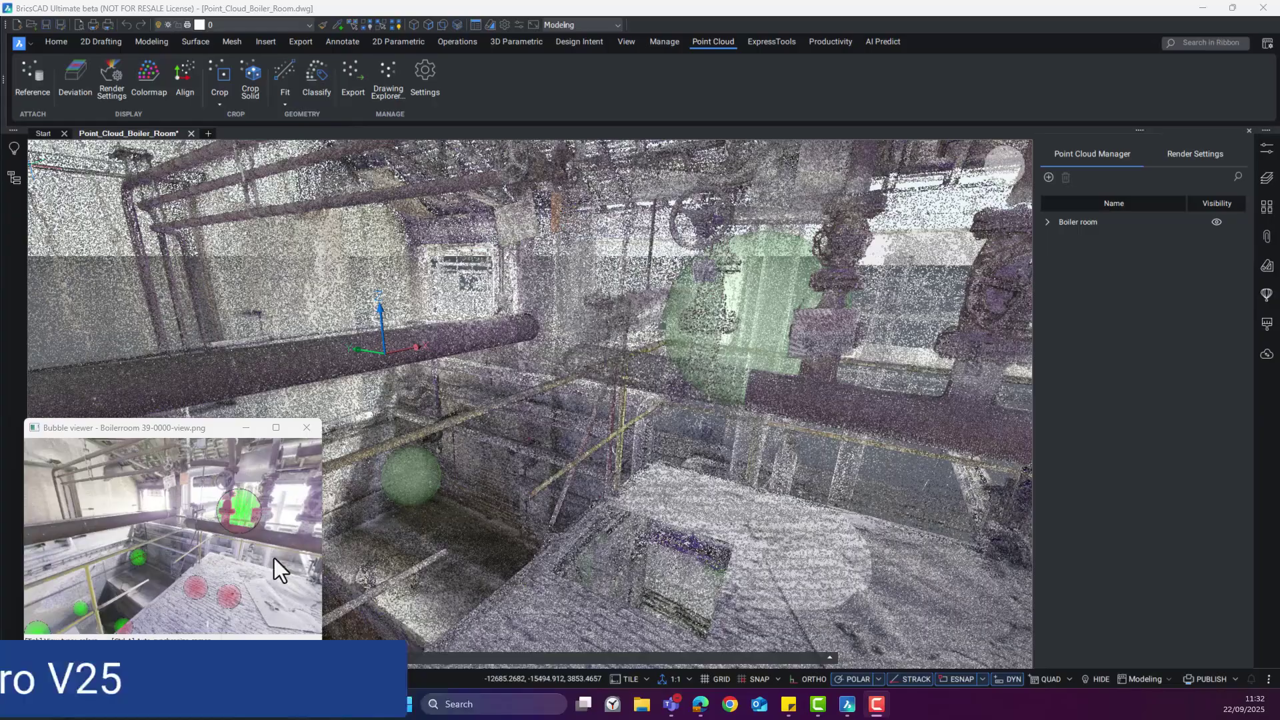
Step: Rotate the Boilerroom 39-0000 panorama further until it faces the long pipe and windows
{"action": "left_click_drag", "start_coordinate": [120, 528], "coordinate": [190, 533]}
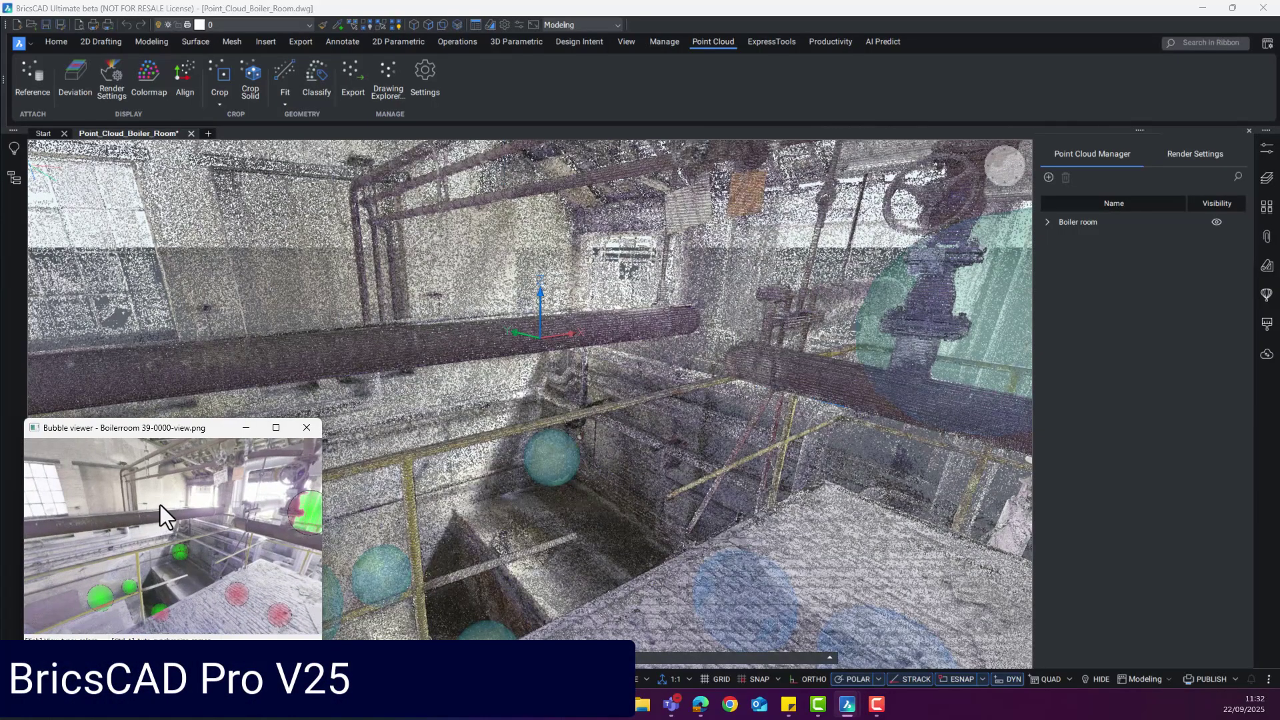
{"action": "left_click_drag", "start_coordinate": [106, 529], "coordinate": [186, 513]}
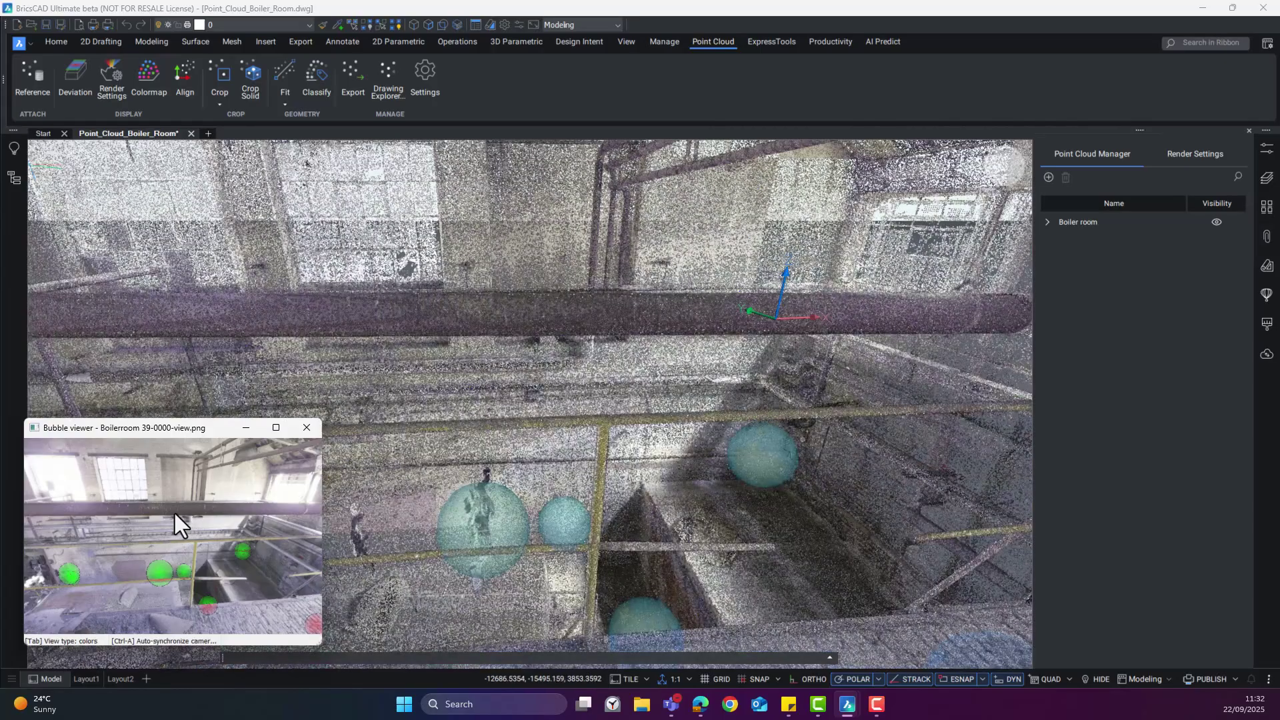
Step: In render settings, try point budgets of 5, 10 and 15 million, settling on 10 million
{"action": "left_click", "coordinate": [1188, 157]}
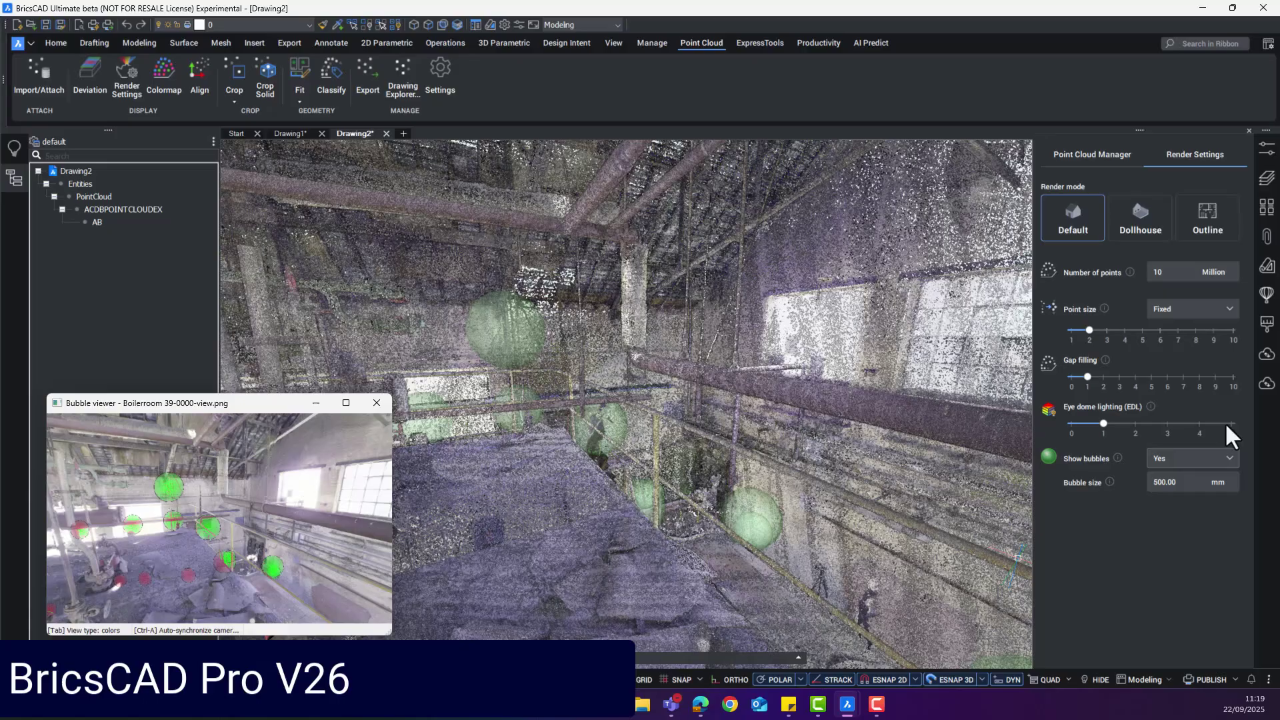
{"action": "left_click", "coordinate": [1194, 269]}
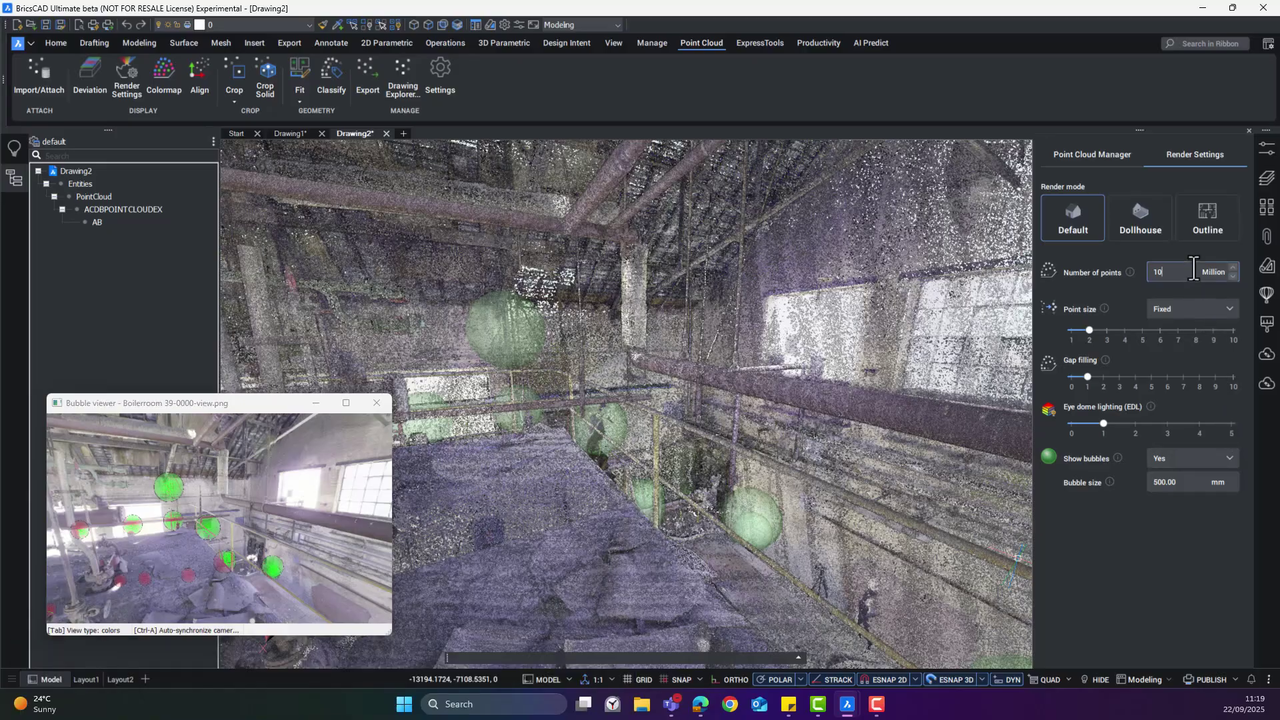
{"action": "left_click", "coordinate": [1234, 276]}
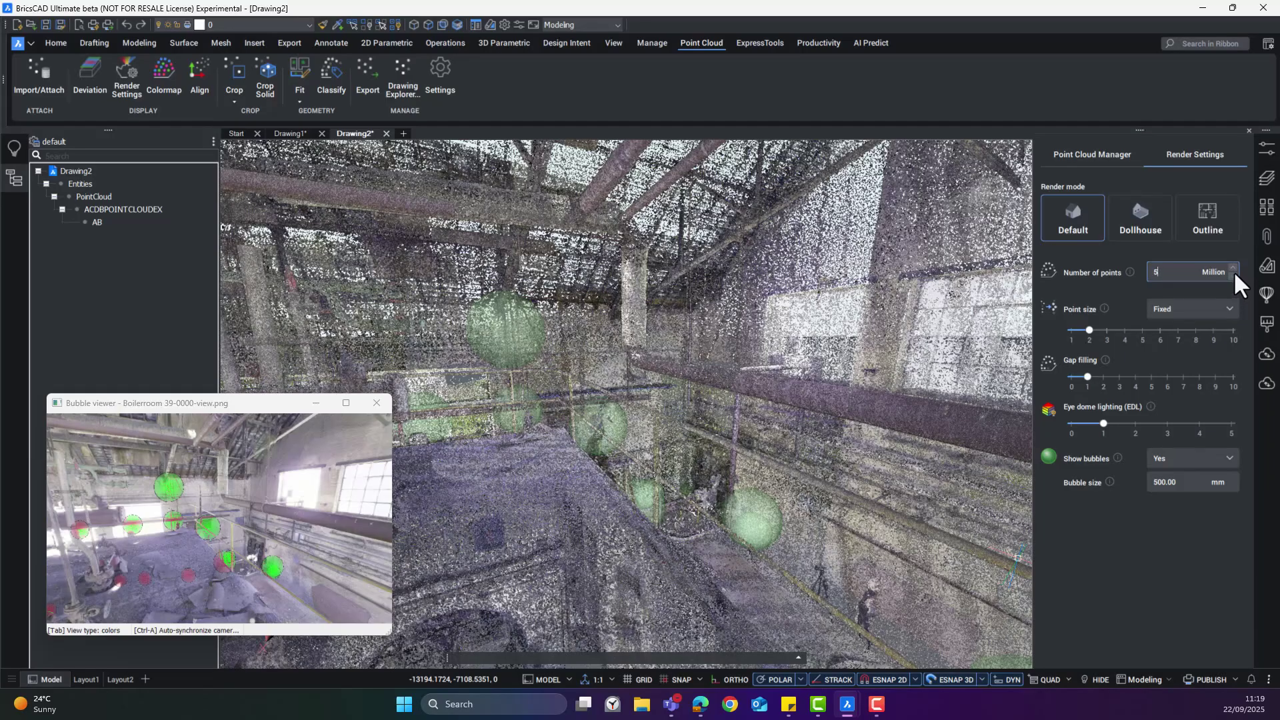
{"action": "left_click", "coordinate": [1233, 267]}
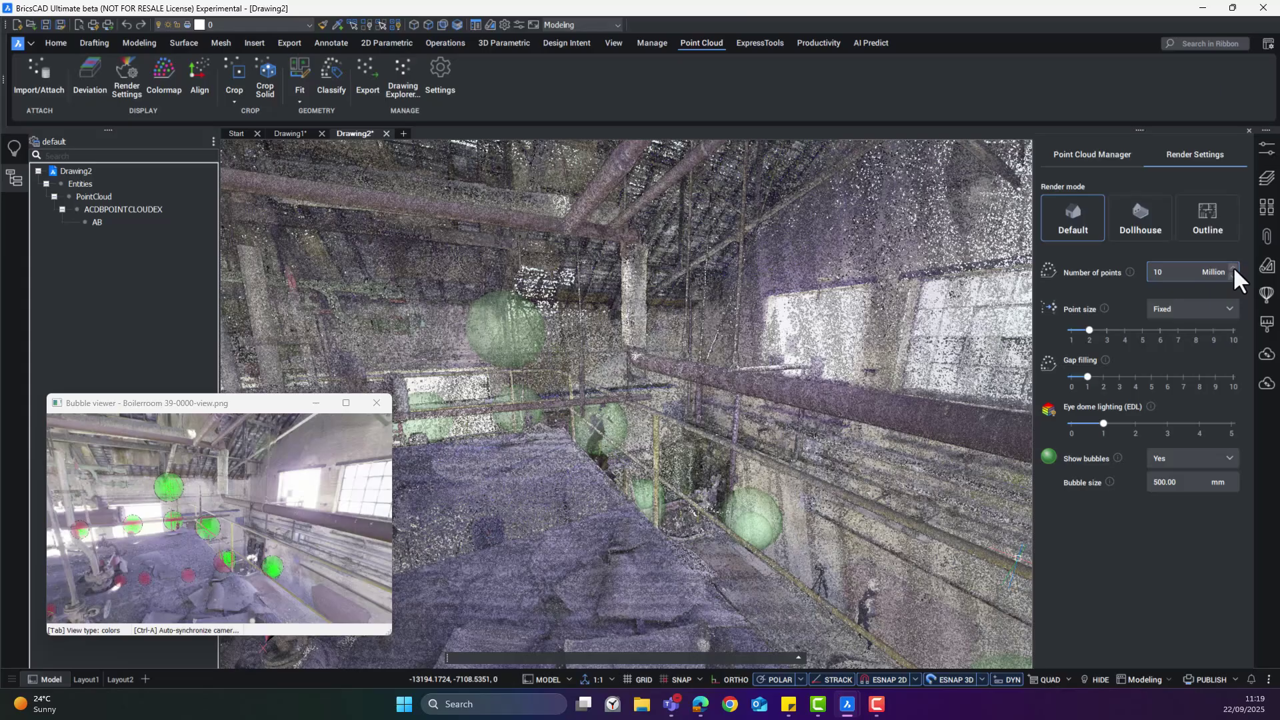
{"action": "left_click", "coordinate": [1233, 267]}
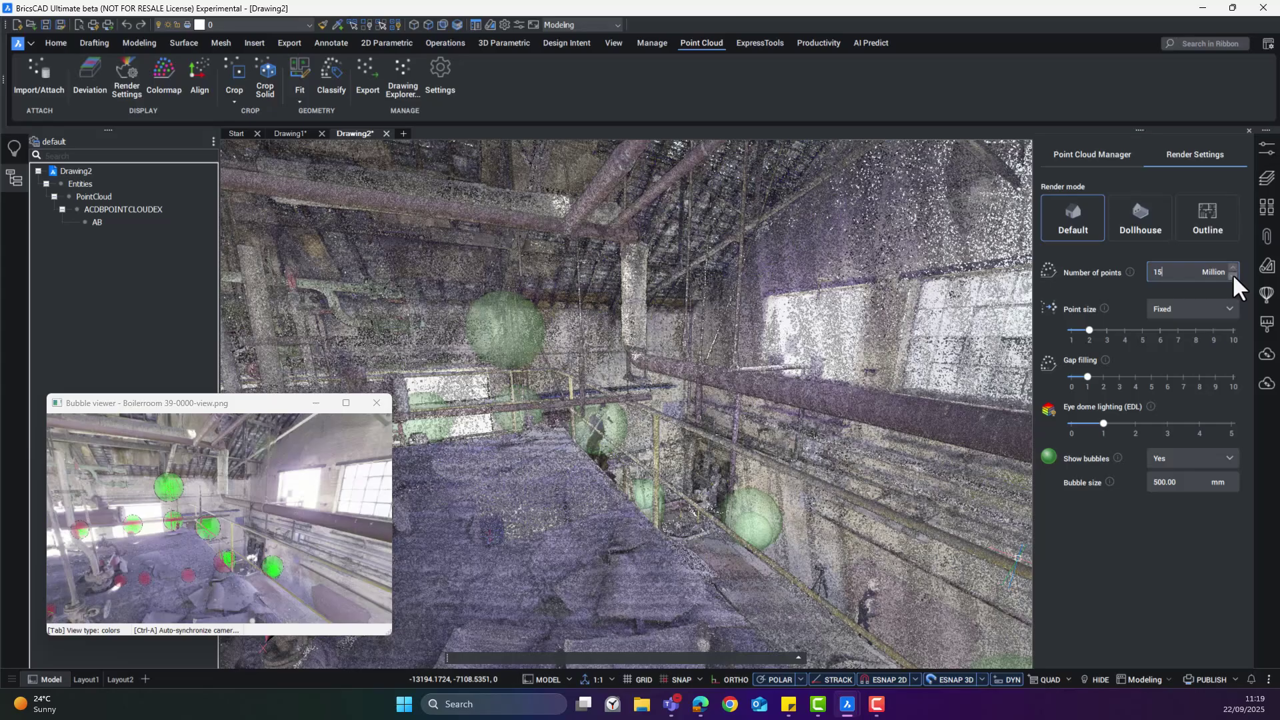
{"action": "left_click", "coordinate": [1232, 273]}
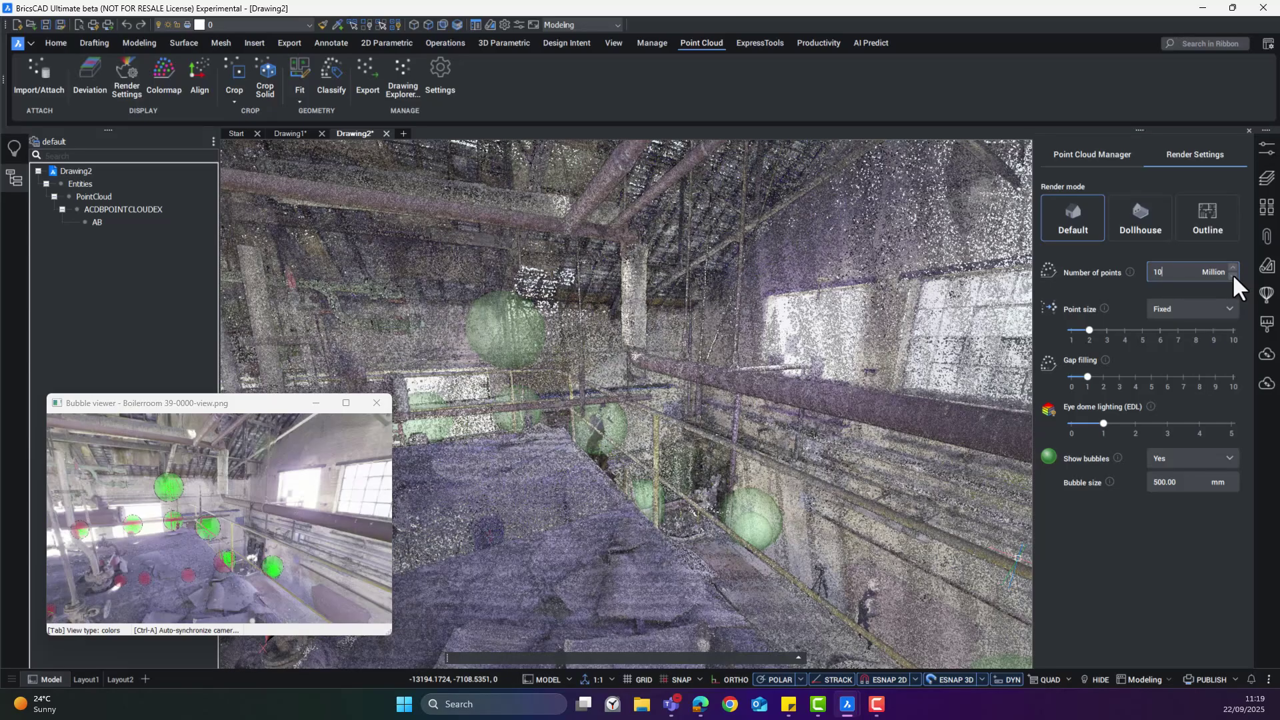
Step: Set Show bubbles to Visible Only, then back to Yes
{"action": "left_click", "coordinate": [1193, 458]}
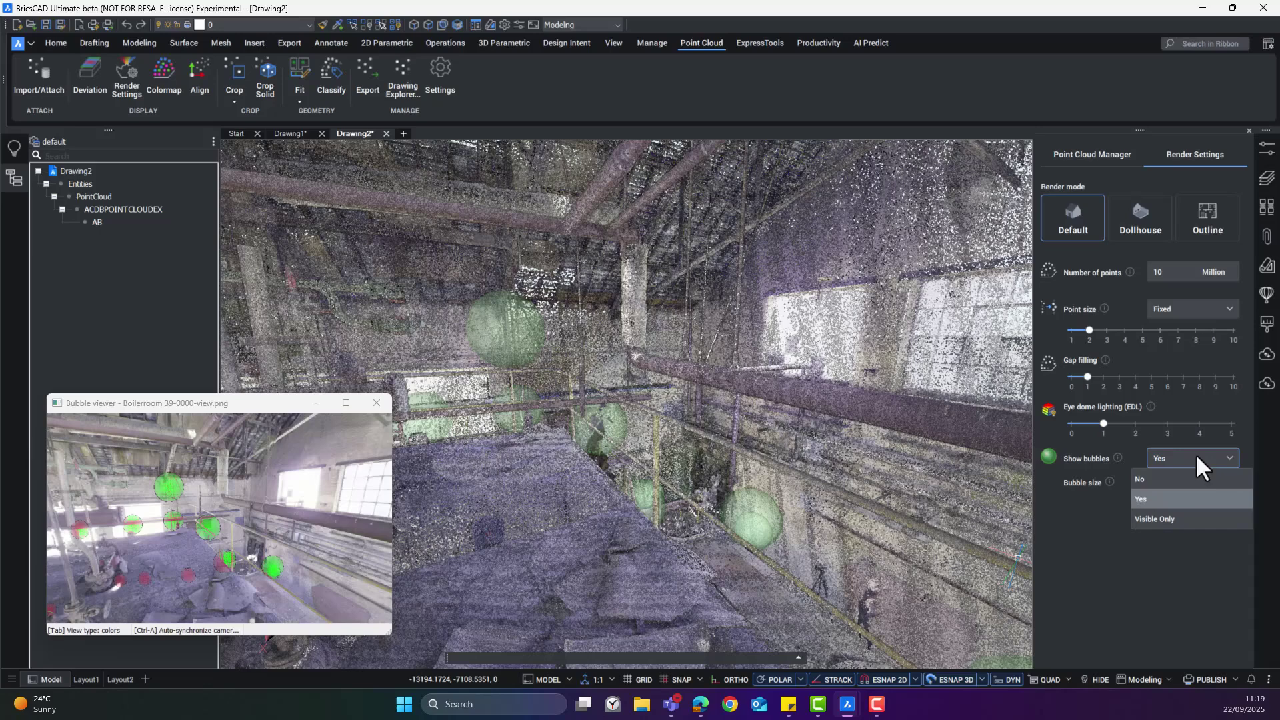
{"action": "left_click", "coordinate": [1166, 520]}
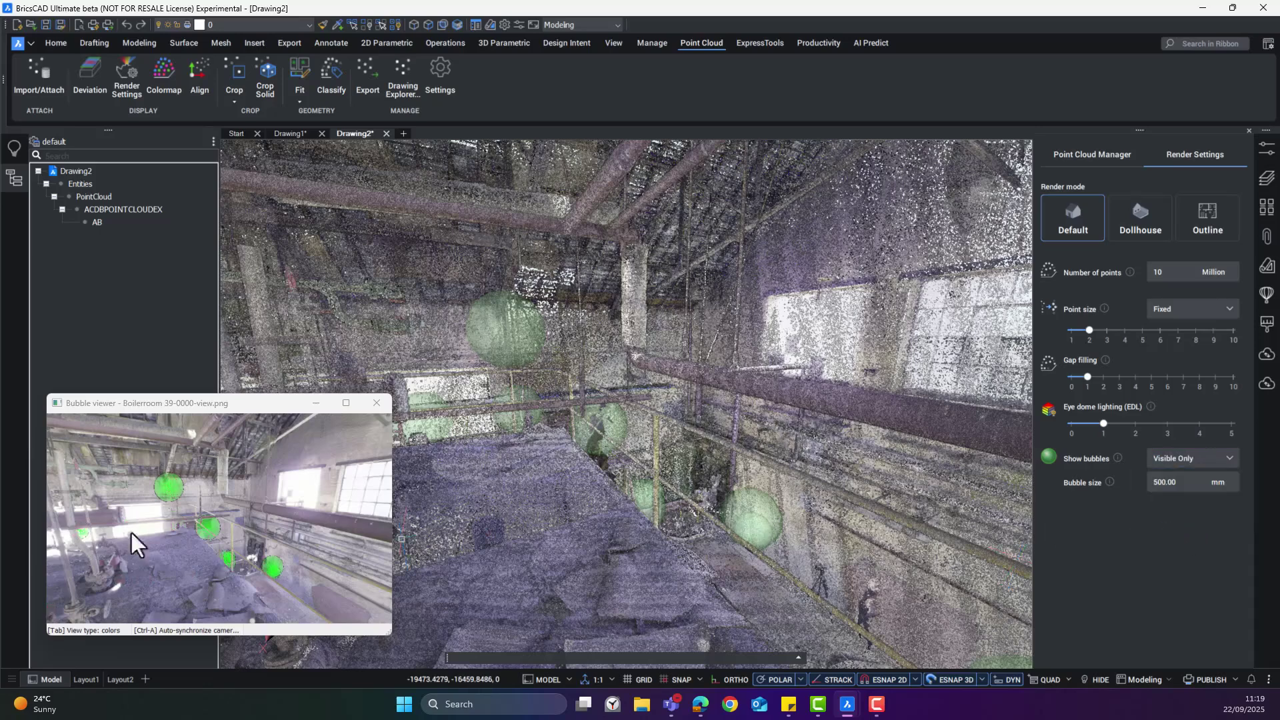
{"action": "left_click", "coordinate": [1172, 459]}
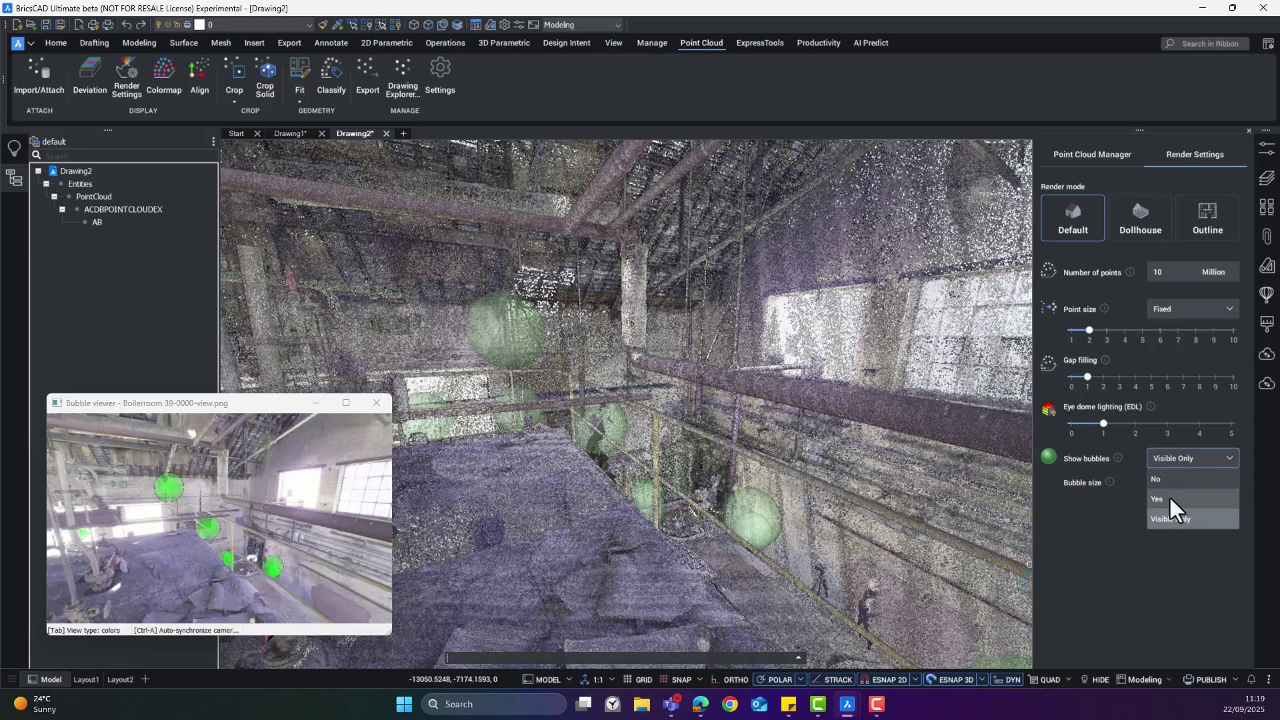
{"action": "left_click", "coordinate": [1176, 457]}
{"action": "left_click", "coordinate": [1176, 457]}
{"action": "left_click", "coordinate": [1170, 498]}
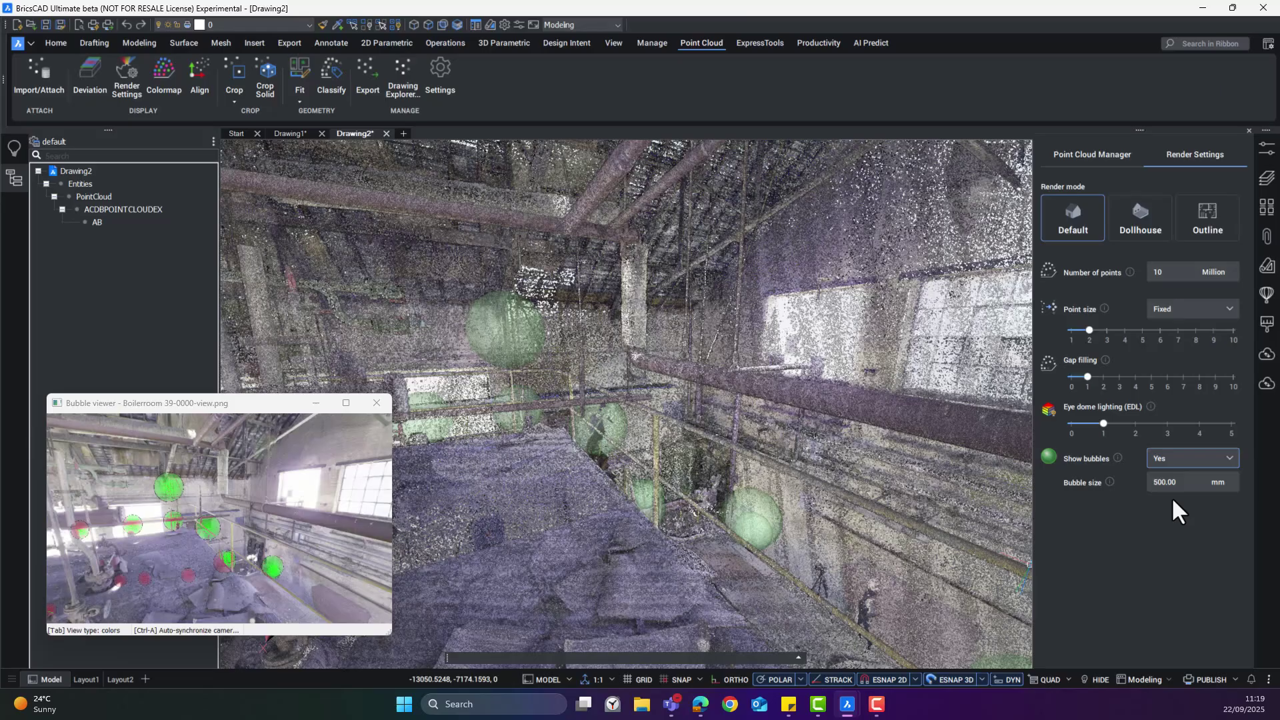
Step: Set the bubble size to 750 mm, then to 400 mm
{"action": "double_click", "coordinate": [1166, 481]}
{"action": "type", "text": "750"}
{"action": "key", "text": "Return"}
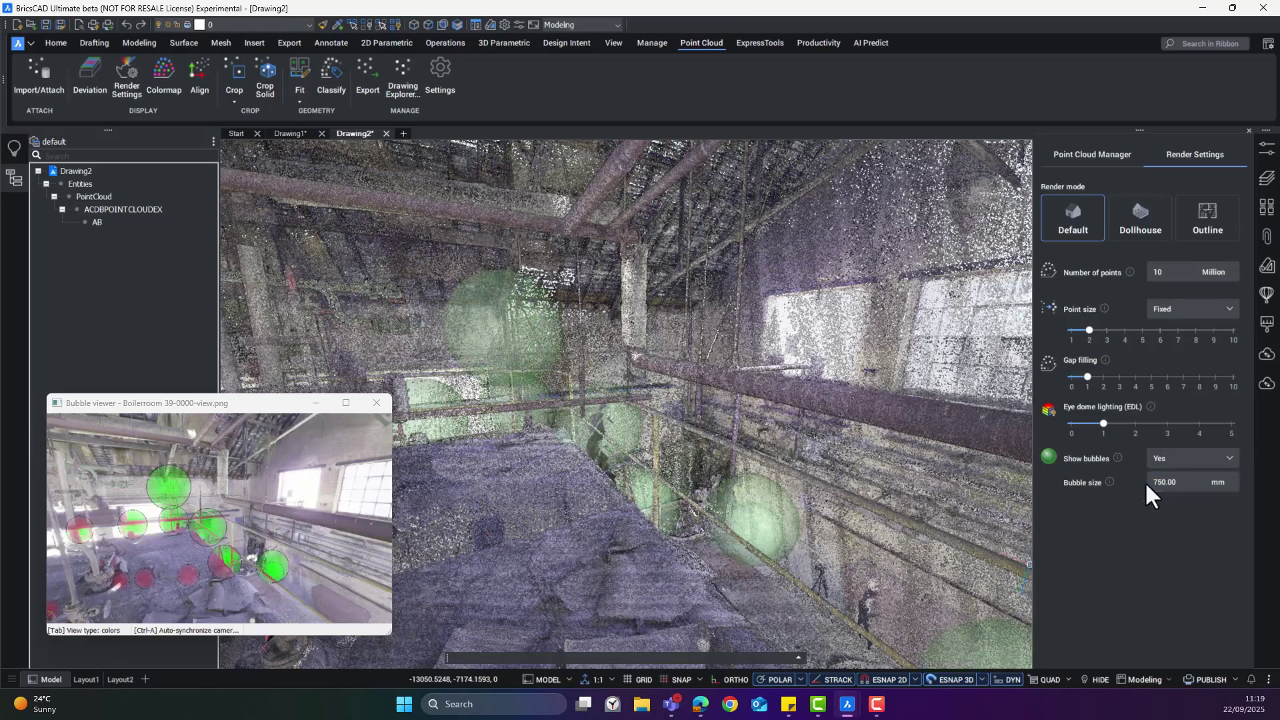
{"action": "double_click", "coordinate": [1146, 481]}
{"action": "type", "text": "400"}
{"action": "key", "text": "Return"}
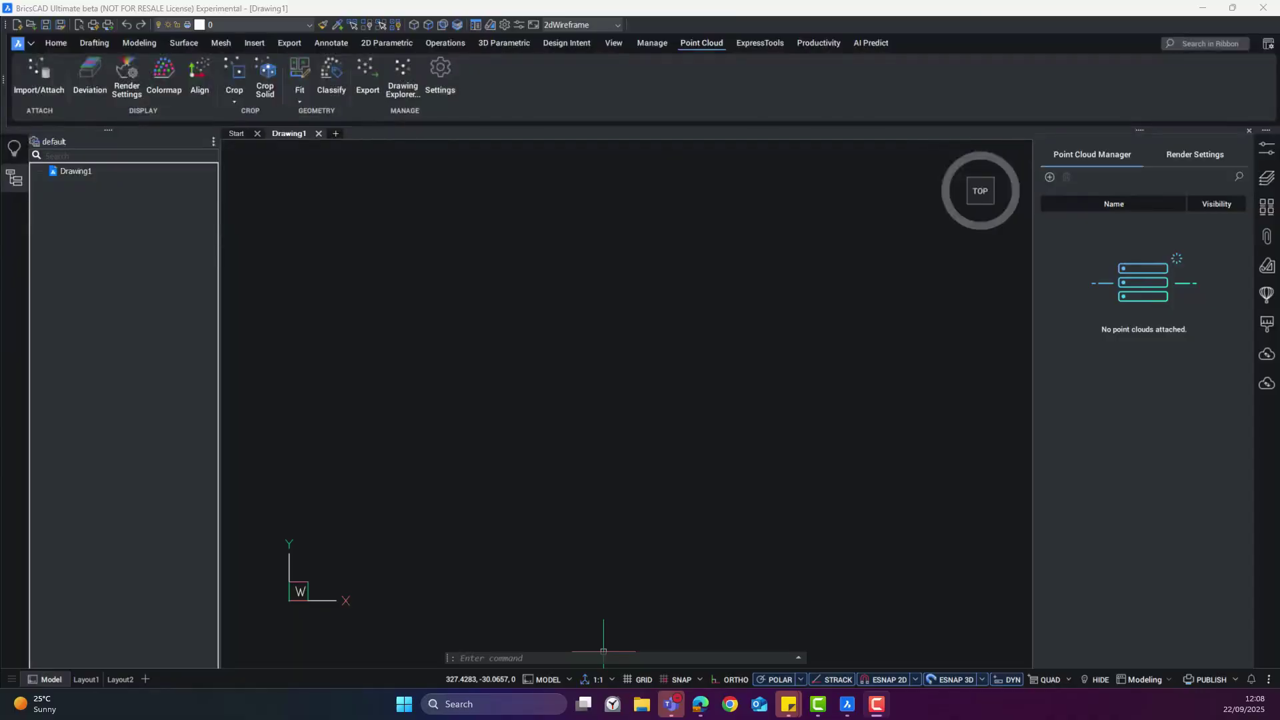
Step: Find penthouse_01 in the point cloud cache and attach it at default placement
{"action": "left_click", "coordinate": [53, 75]}
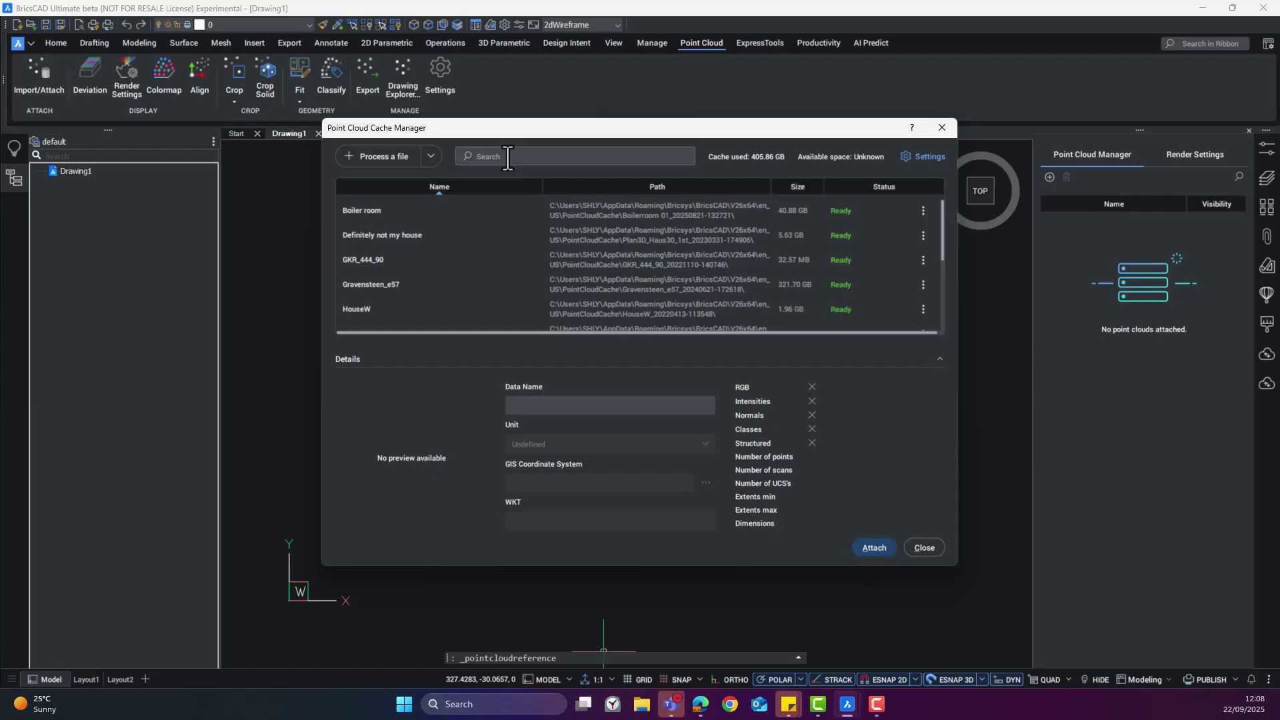
{"action": "left_click", "coordinate": [508, 158]}
{"action": "type", "text": "pent"}
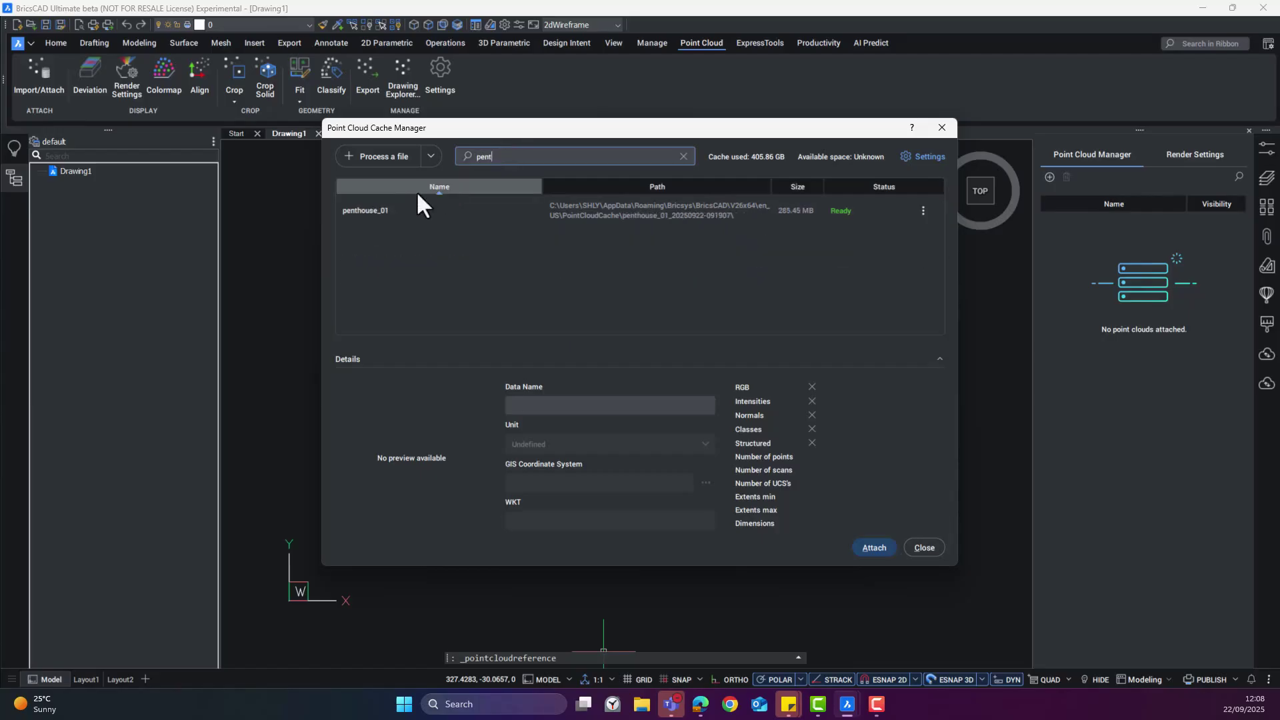
{"action": "left_click", "coordinate": [380, 210]}
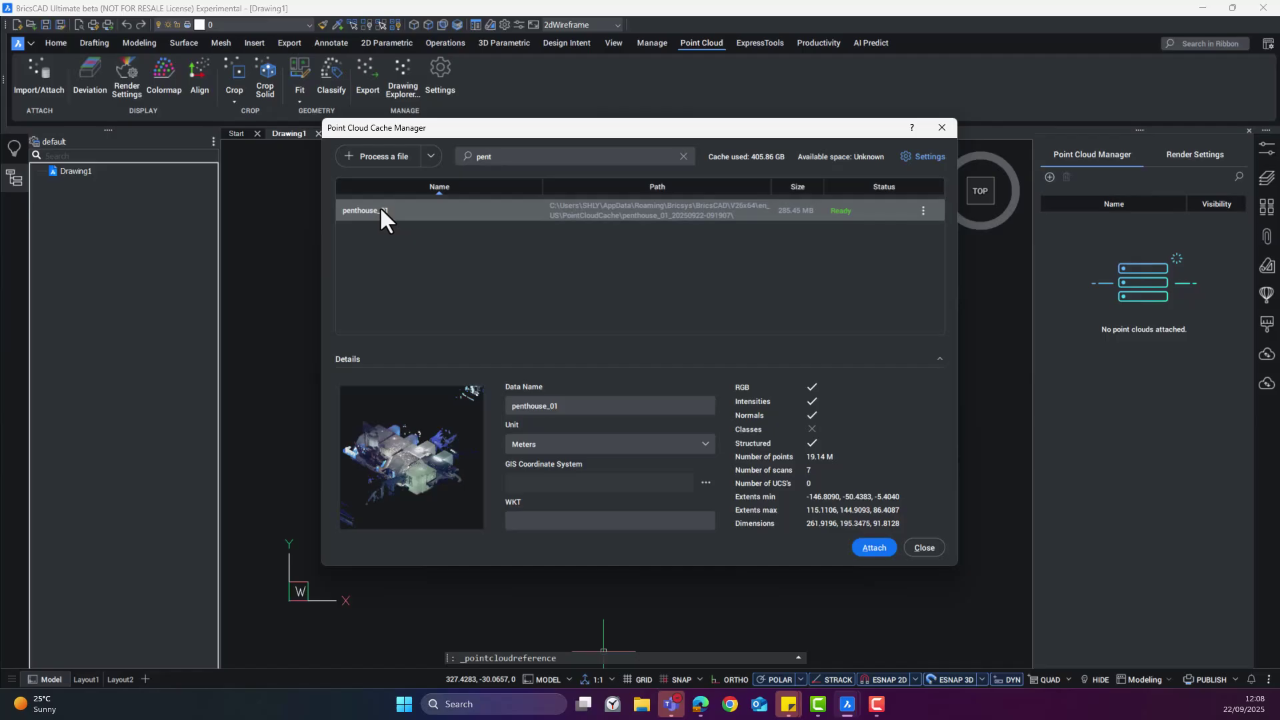
{"action": "left_click", "coordinate": [868, 544]}
{"action": "left_click", "coordinate": [768, 487]}
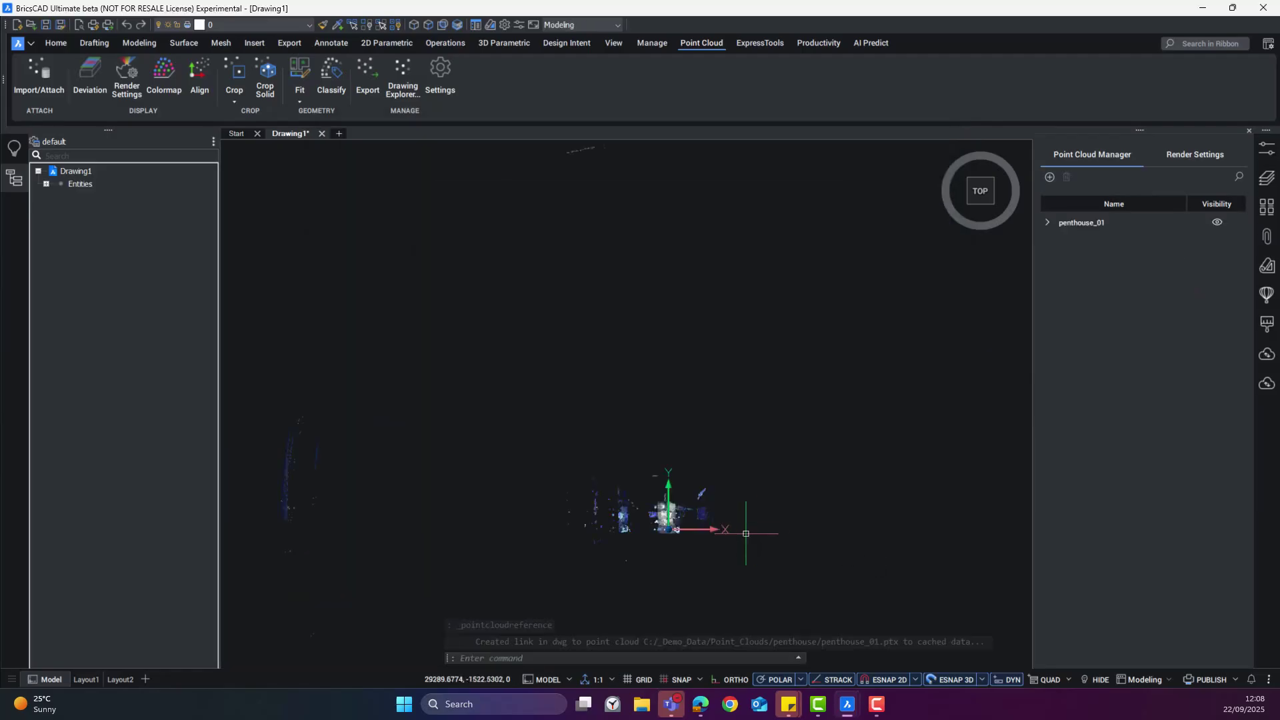
Step: Crop the penthouse_01 cloud to a rectangle around its central rooms, keeping the inside
{"action": "scroll", "coordinate": [654, 527], "scroll_direction": "up", "scroll_amount": 3}
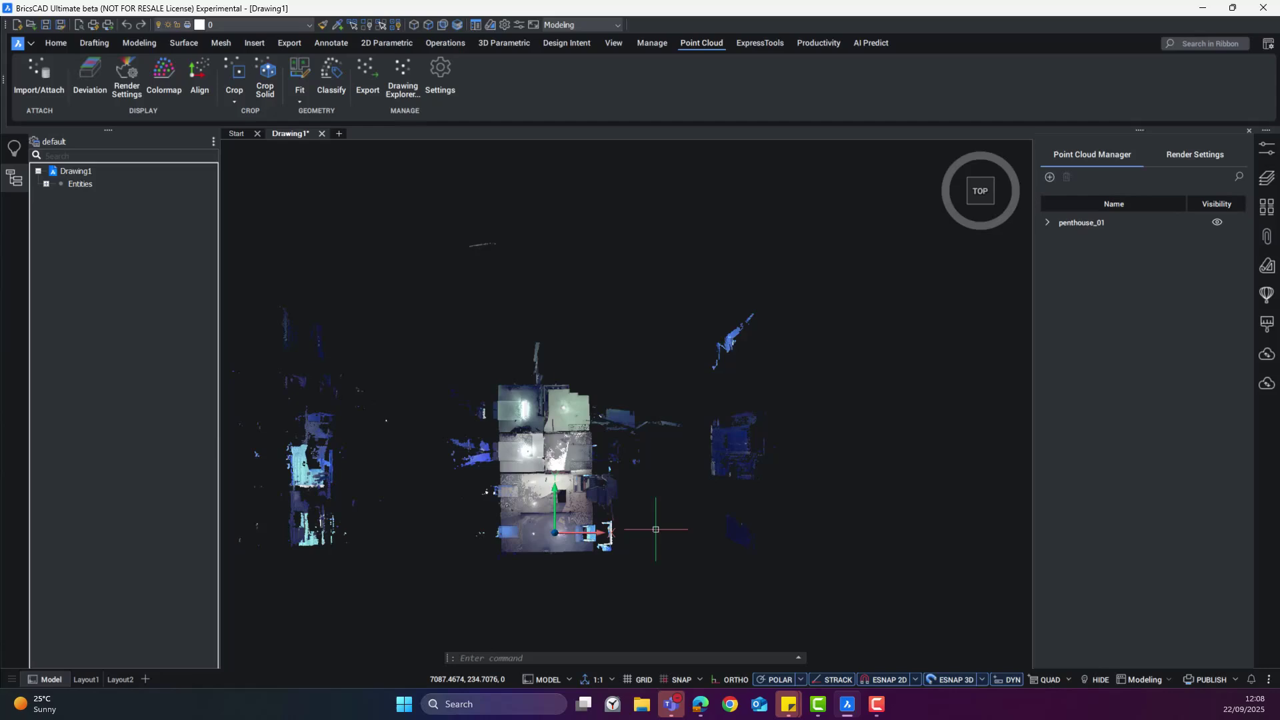
{"action": "left_click", "coordinate": [234, 102]}
{"action": "left_click", "coordinate": [253, 122]}
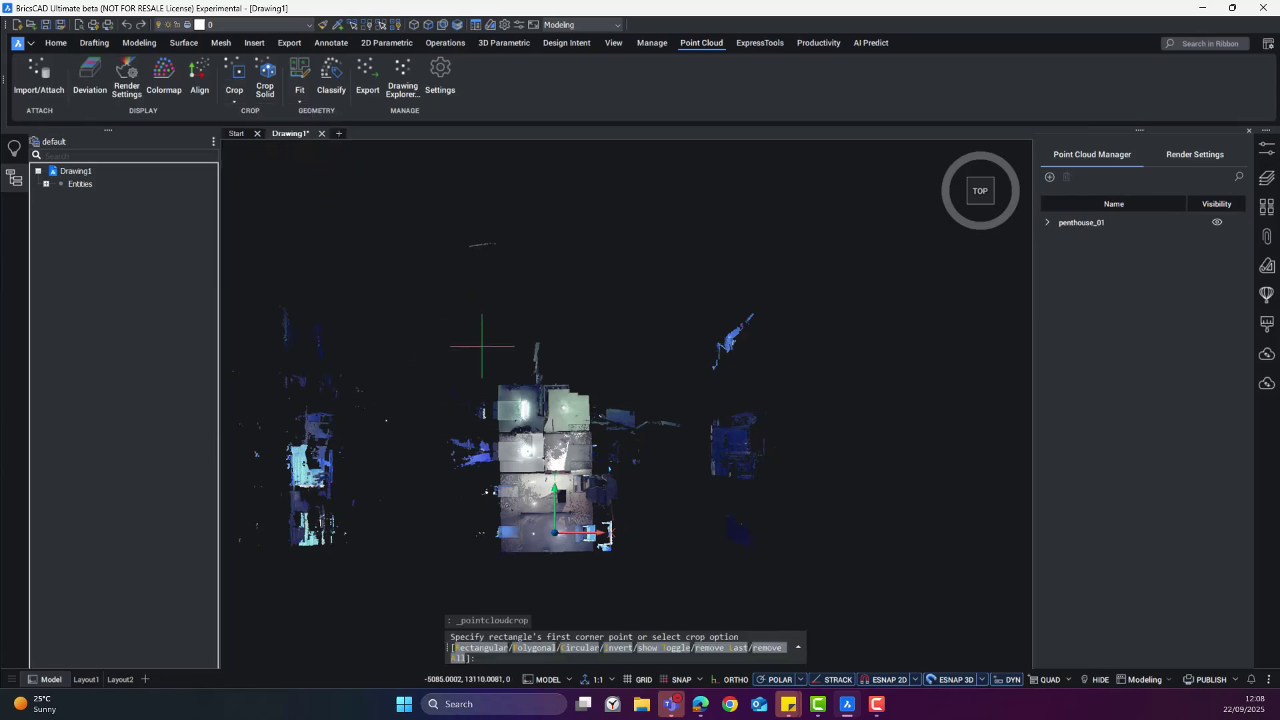
{"action": "left_click", "coordinate": [490, 380]}
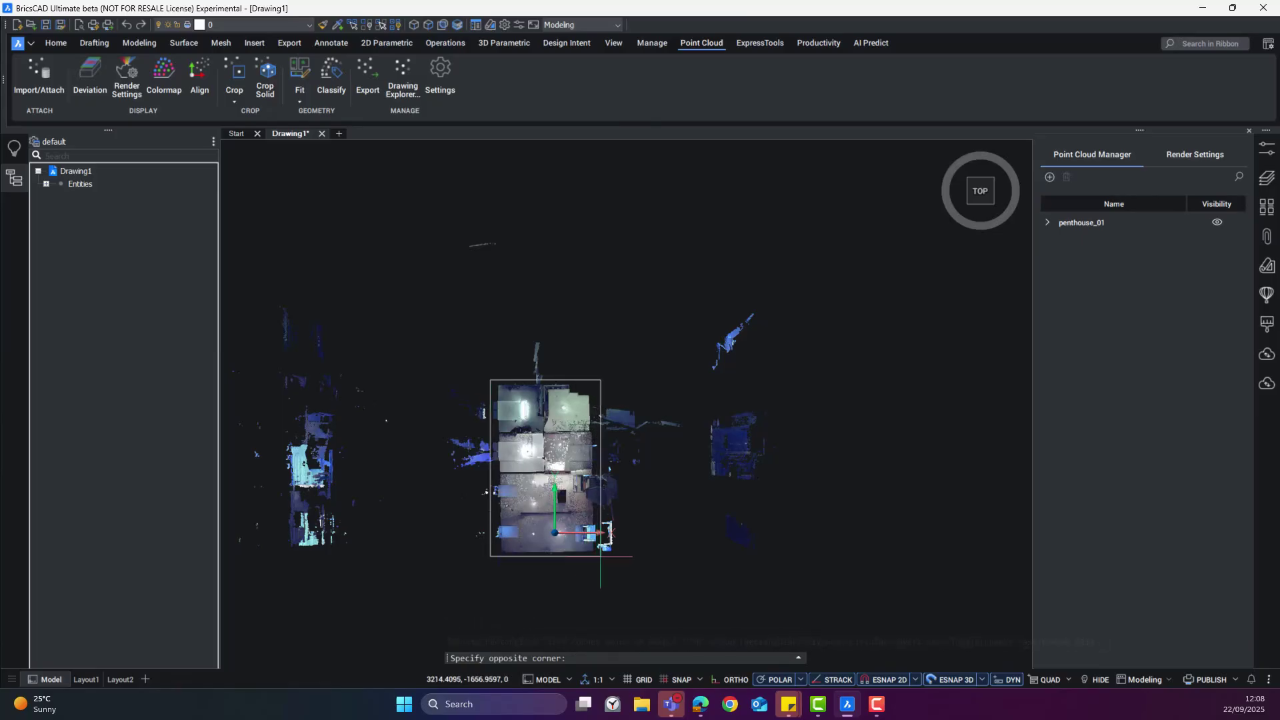
{"action": "left_click", "coordinate": [601, 555]}
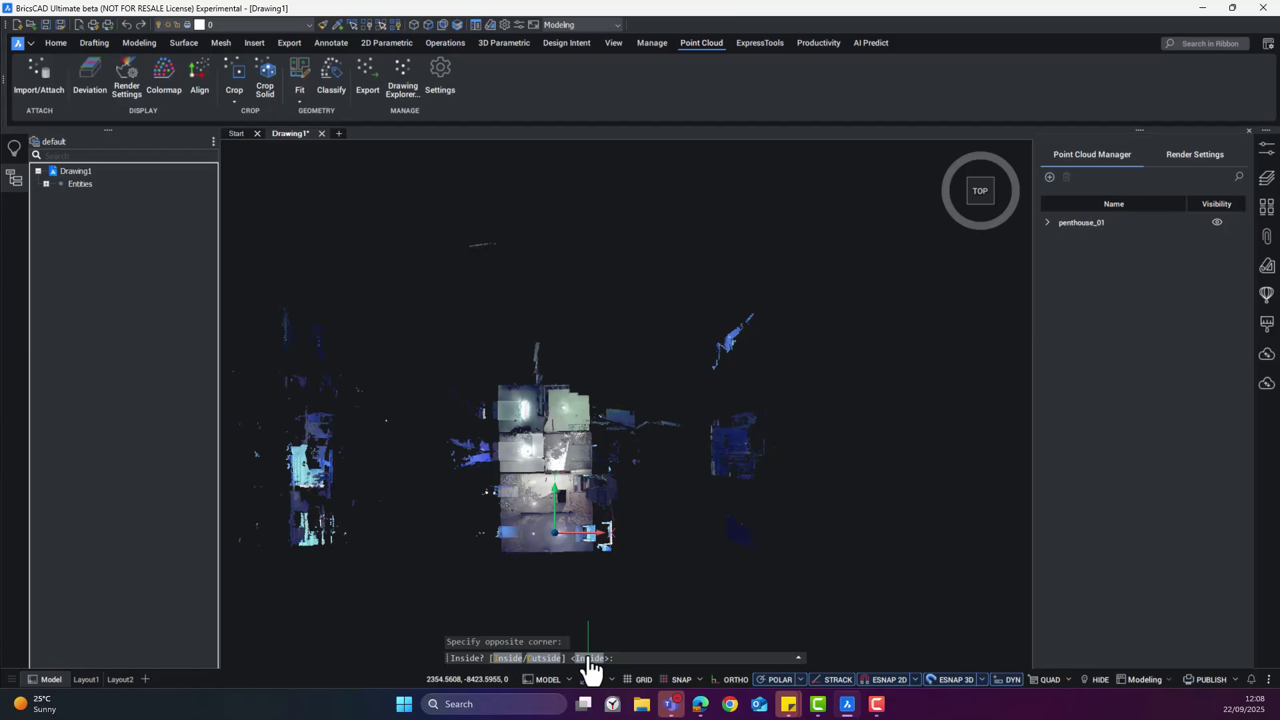
{"action": "scroll", "coordinate": [560, 567], "scroll_direction": "up", "scroll_amount": 3}
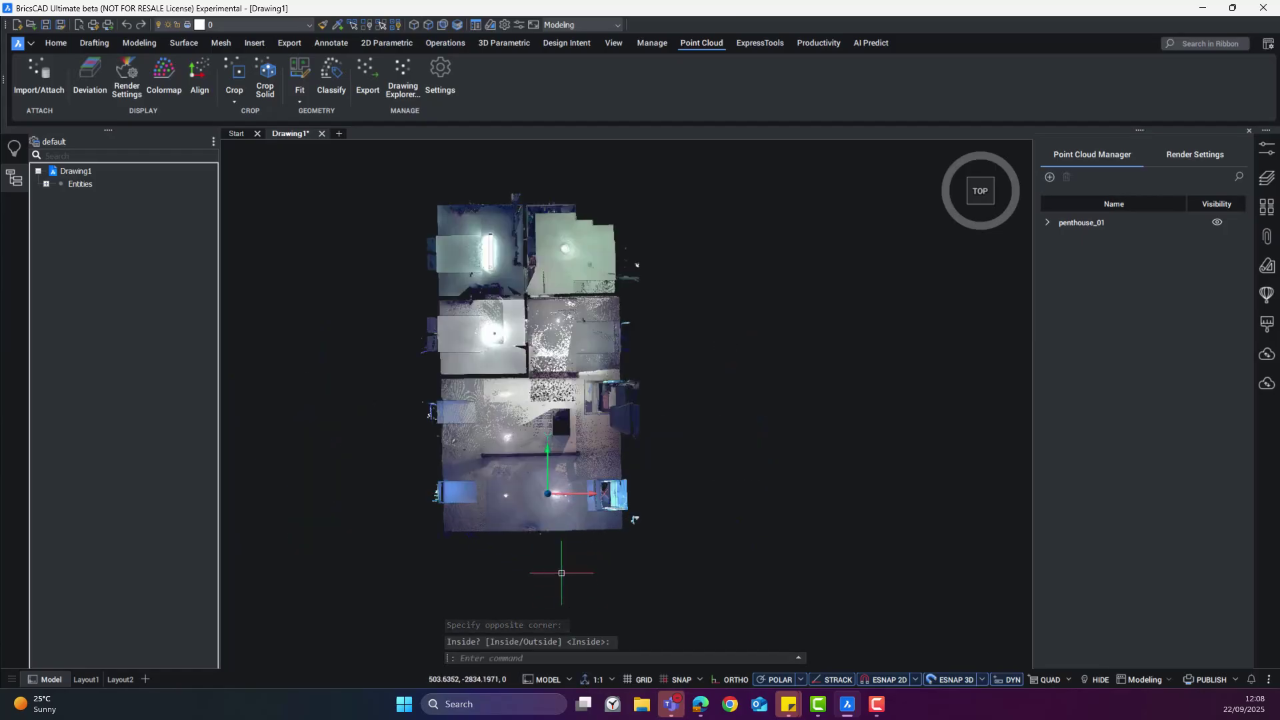
Step: Compare Dollhouse and Default render modes on the cropped cloud, then settle on Outline
{"action": "middle_click_drag", "start_coordinate": [664, 314], "coordinate": [720, 338]}
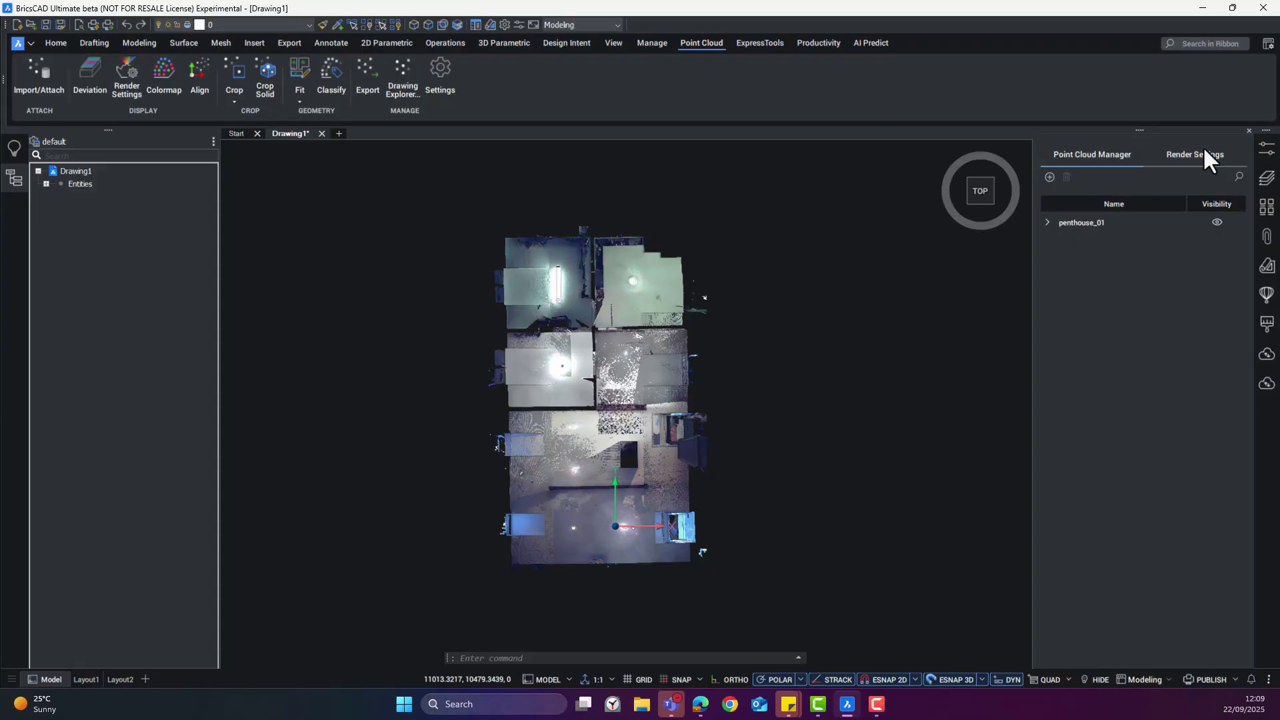
{"action": "left_click", "coordinate": [1204, 157]}
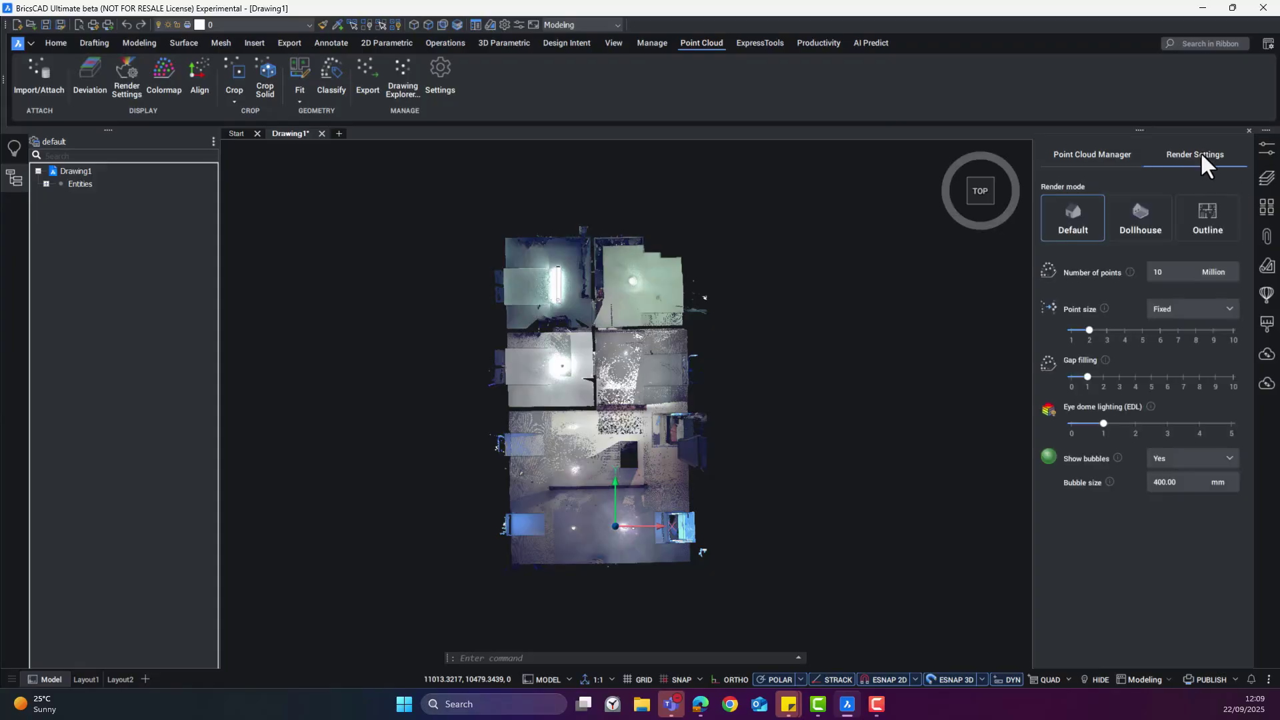
{"action": "left_click", "coordinate": [1139, 217]}
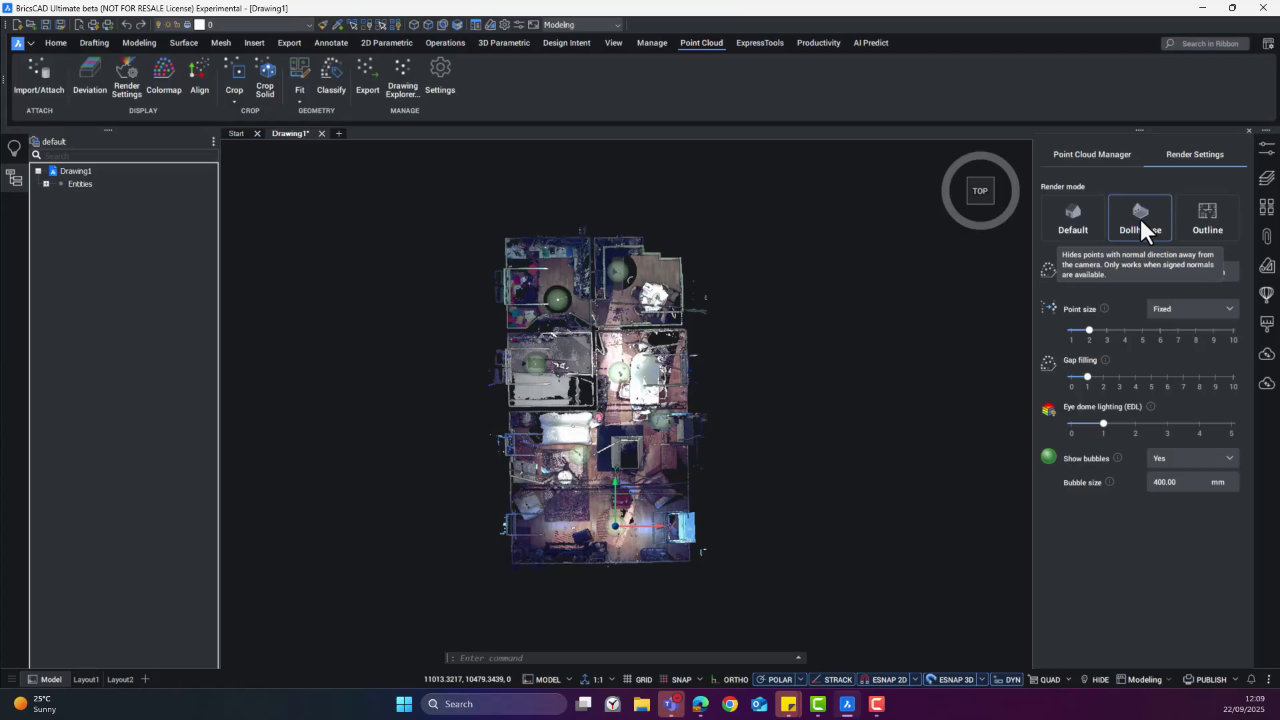
{"action": "left_click", "coordinate": [1082, 220]}
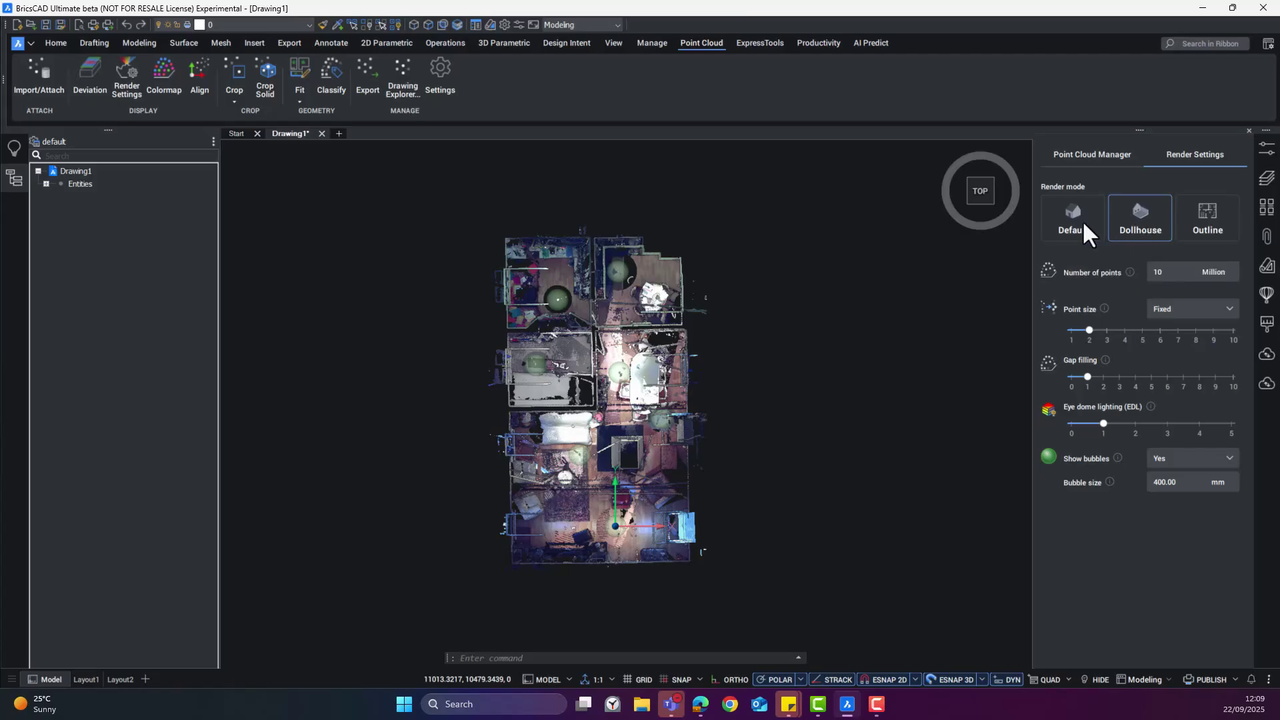
{"action": "left_click", "coordinate": [1135, 220]}
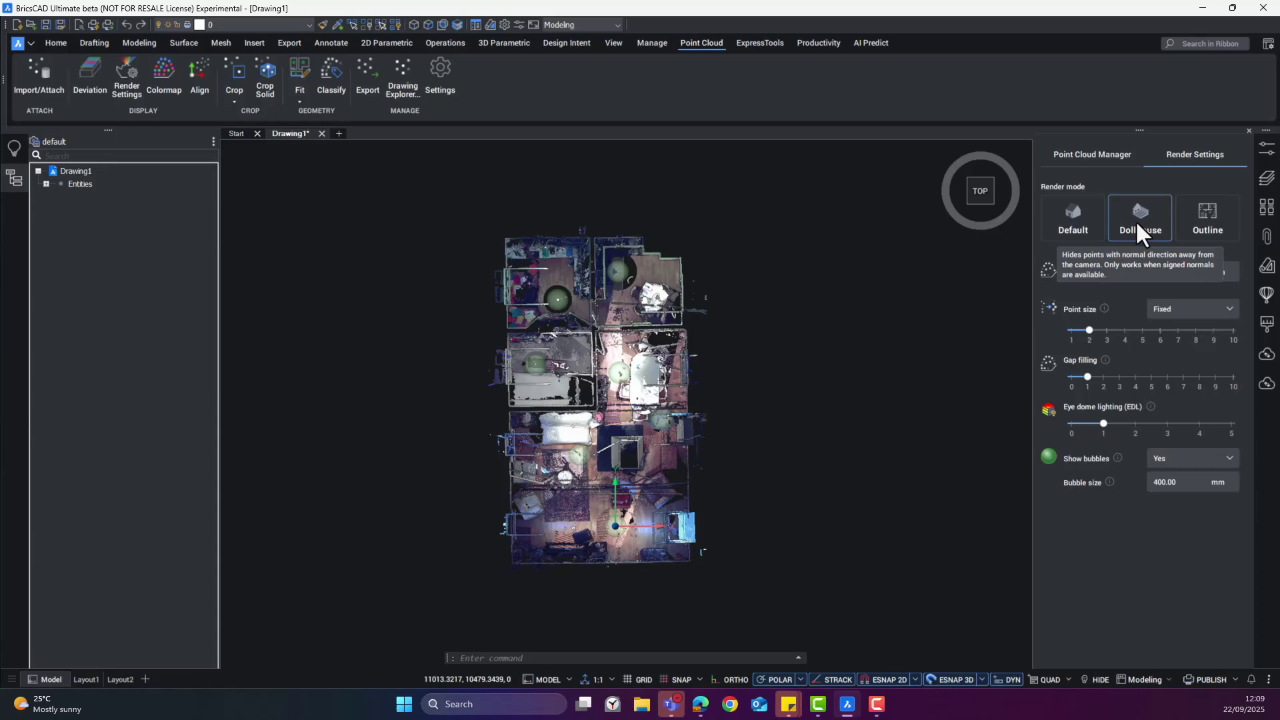
{"action": "left_click", "coordinate": [1206, 220]}
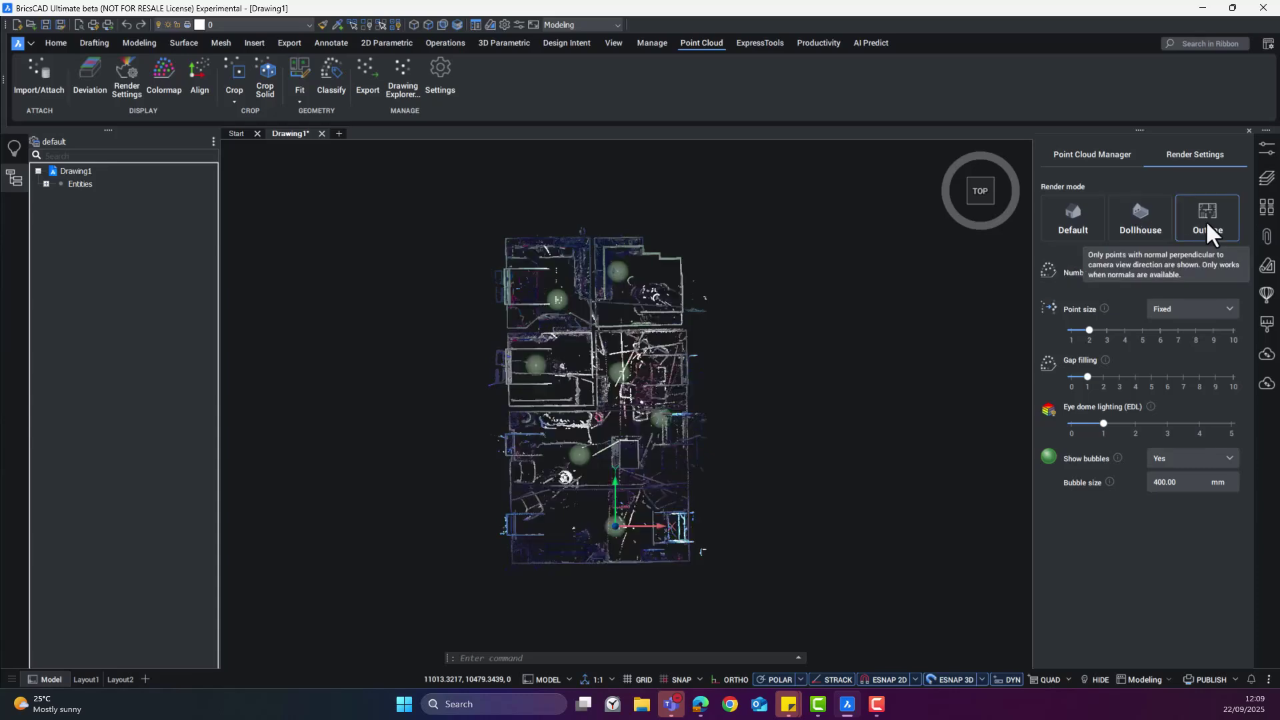
{"action": "scroll", "coordinate": [676, 314], "scroll_direction": "up", "scroll_amount": 2}
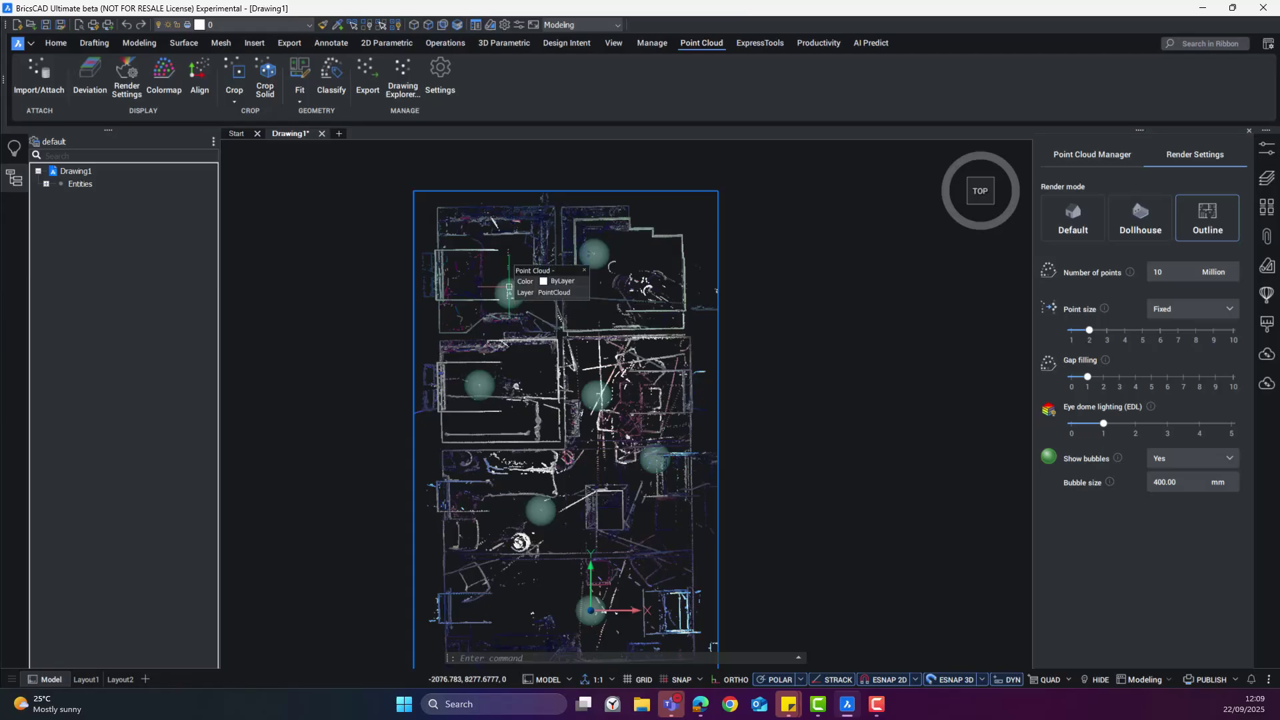
Step: Step into a scan bubble to see its panorama, trying Dollhouse then Default rendering inside
{"action": "double_click", "coordinate": [510, 292]}
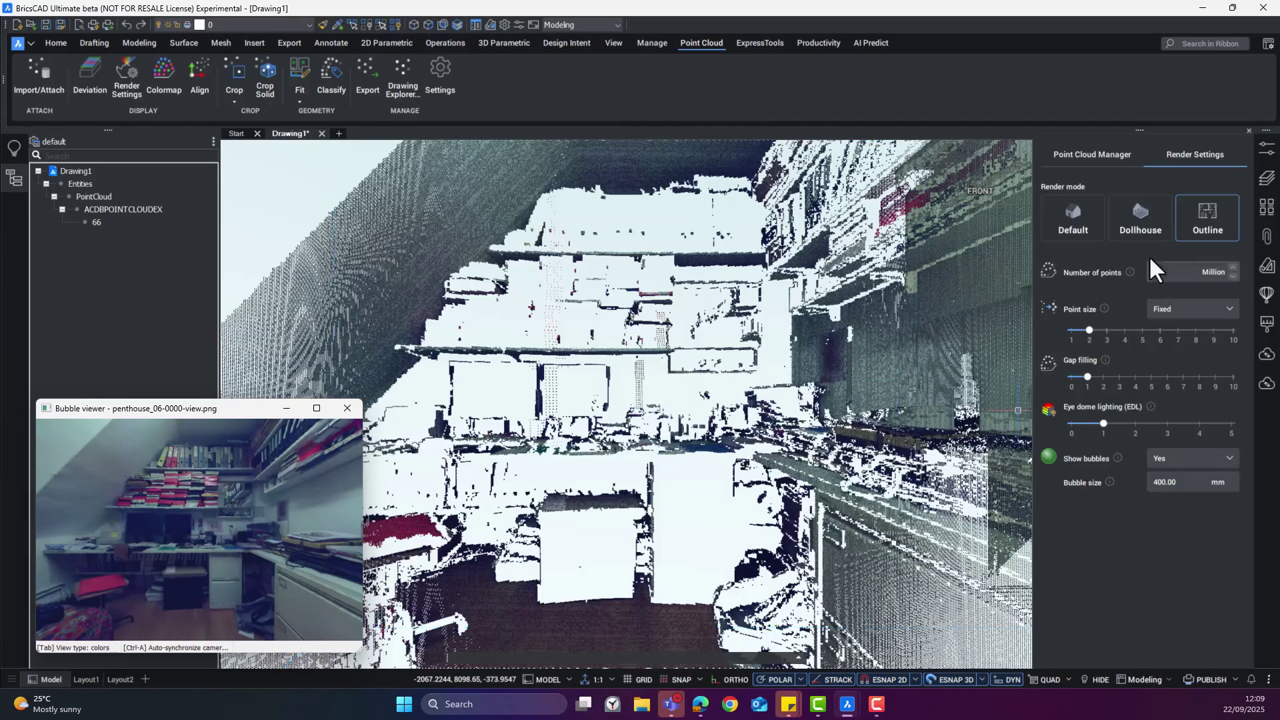
{"action": "left_click", "coordinate": [1154, 223]}
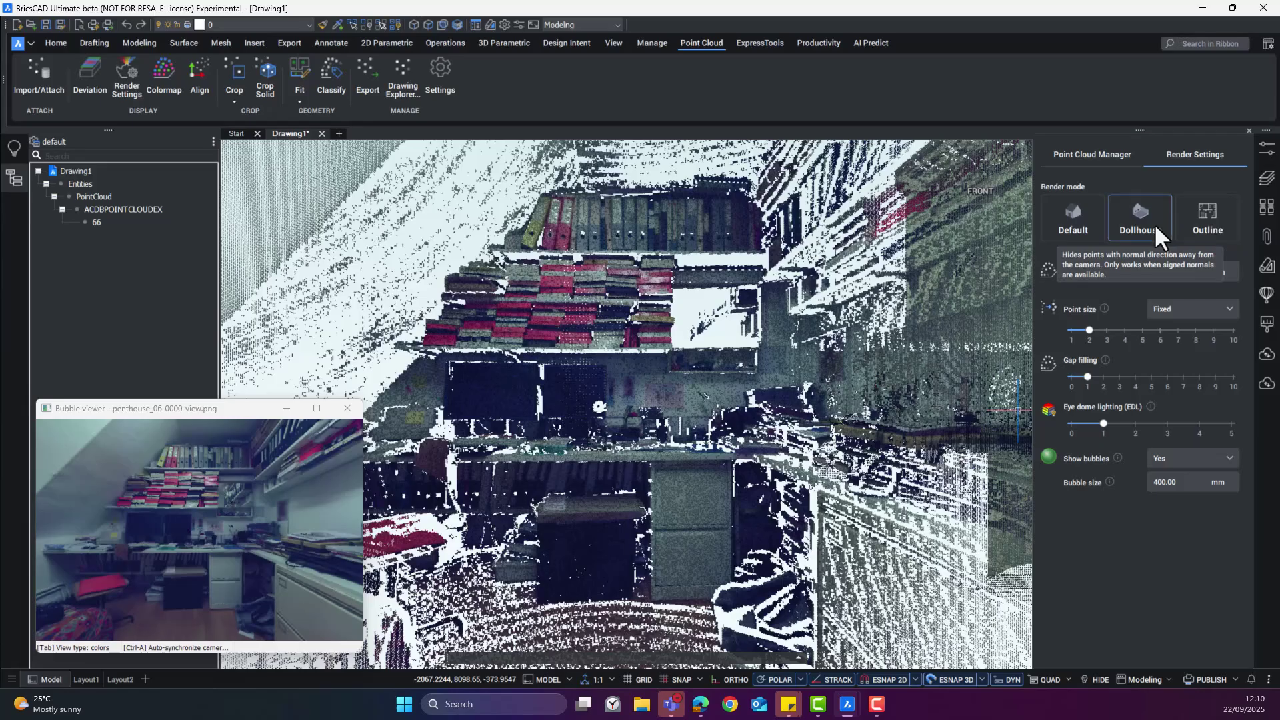
{"action": "left_click", "coordinate": [1077, 214]}
{"action": "mouse_move", "coordinate": [709, 458]}
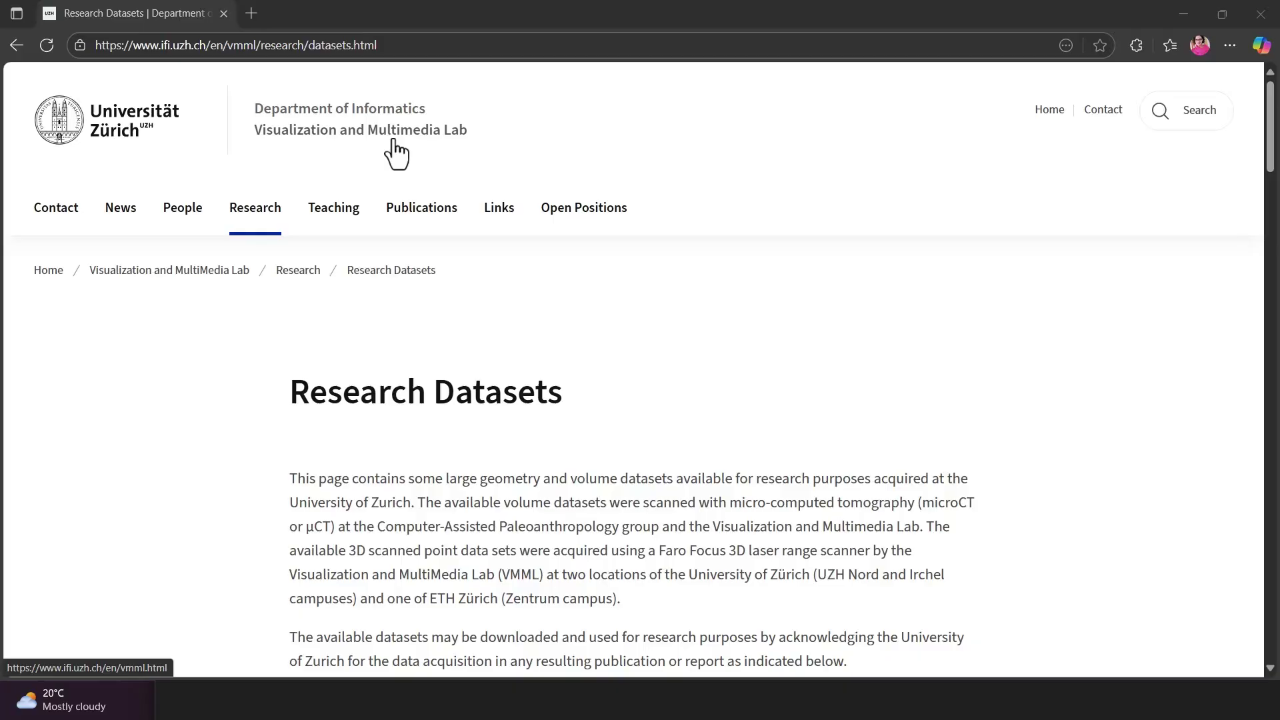
Step: Scroll through the 3D Scanned Point Datasets for Download table down to Rooms detection
{"action": "scroll", "coordinate": [941, 222], "scroll_direction": "down", "scroll_amount": 9}
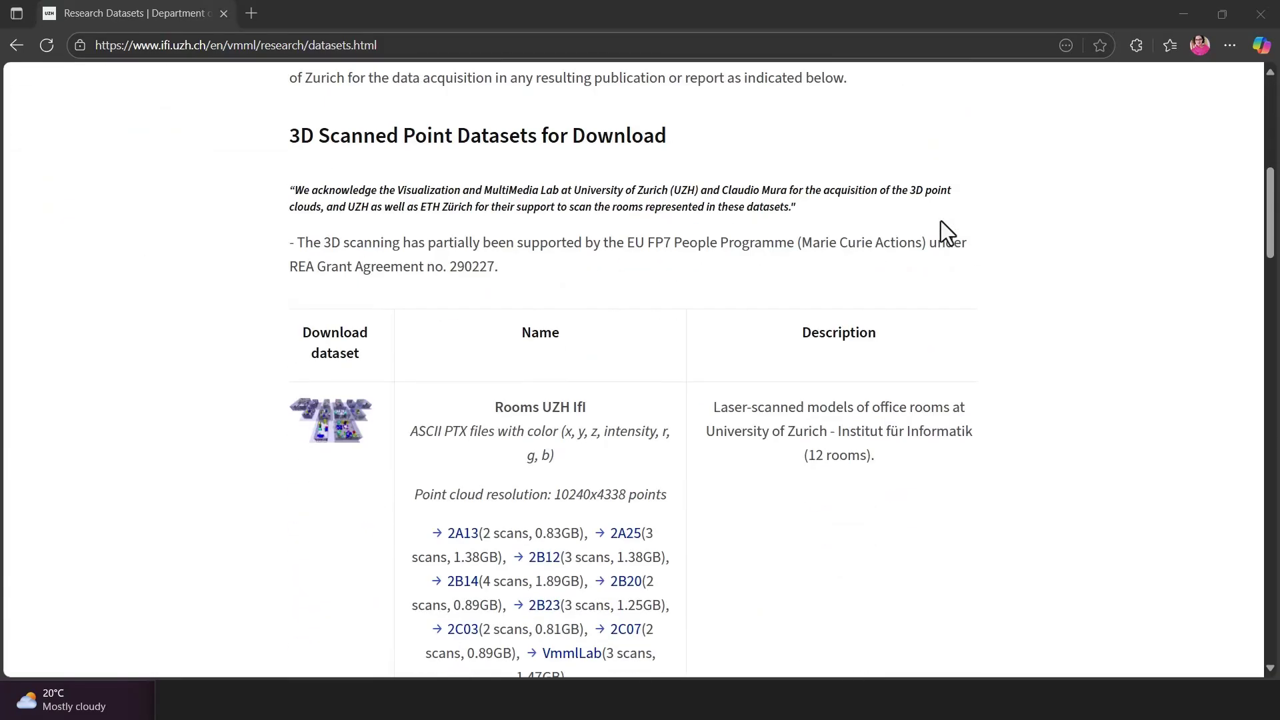
{"action": "scroll", "coordinate": [942, 222], "scroll_direction": "down", "scroll_amount": 20}
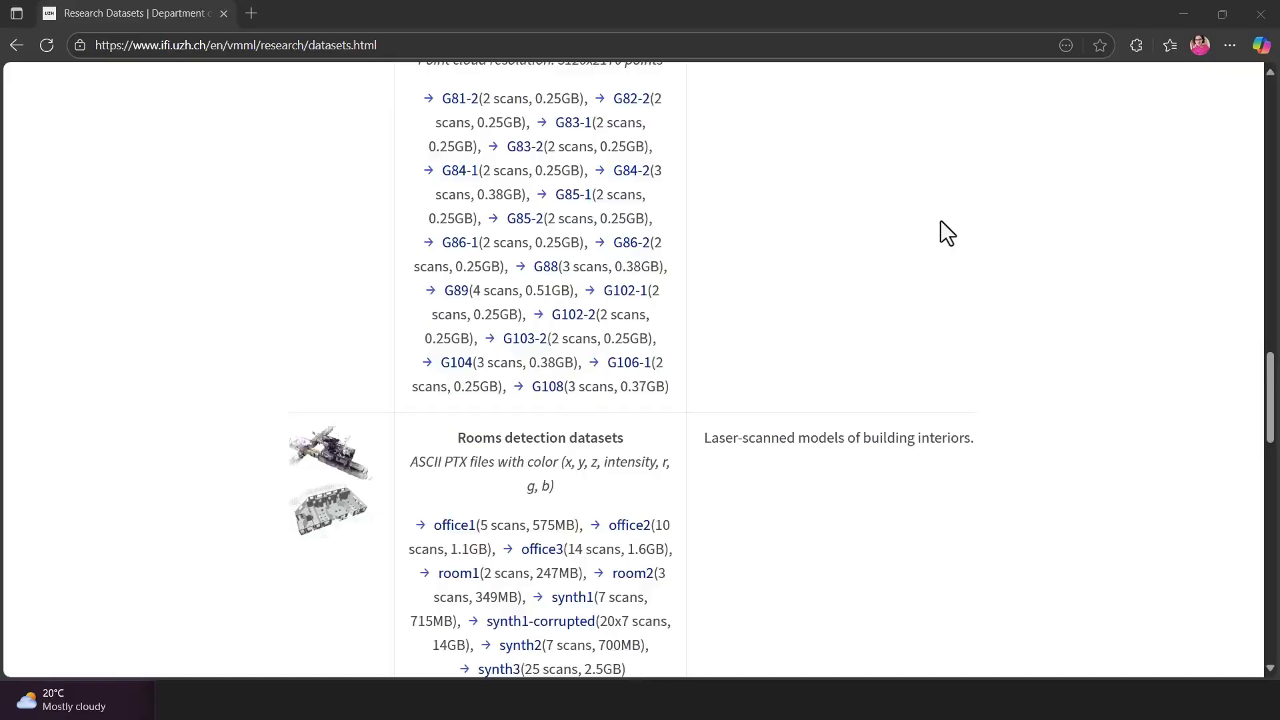
{"action": "scroll", "coordinate": [942, 222], "scroll_direction": "down", "scroll_amount": 6}
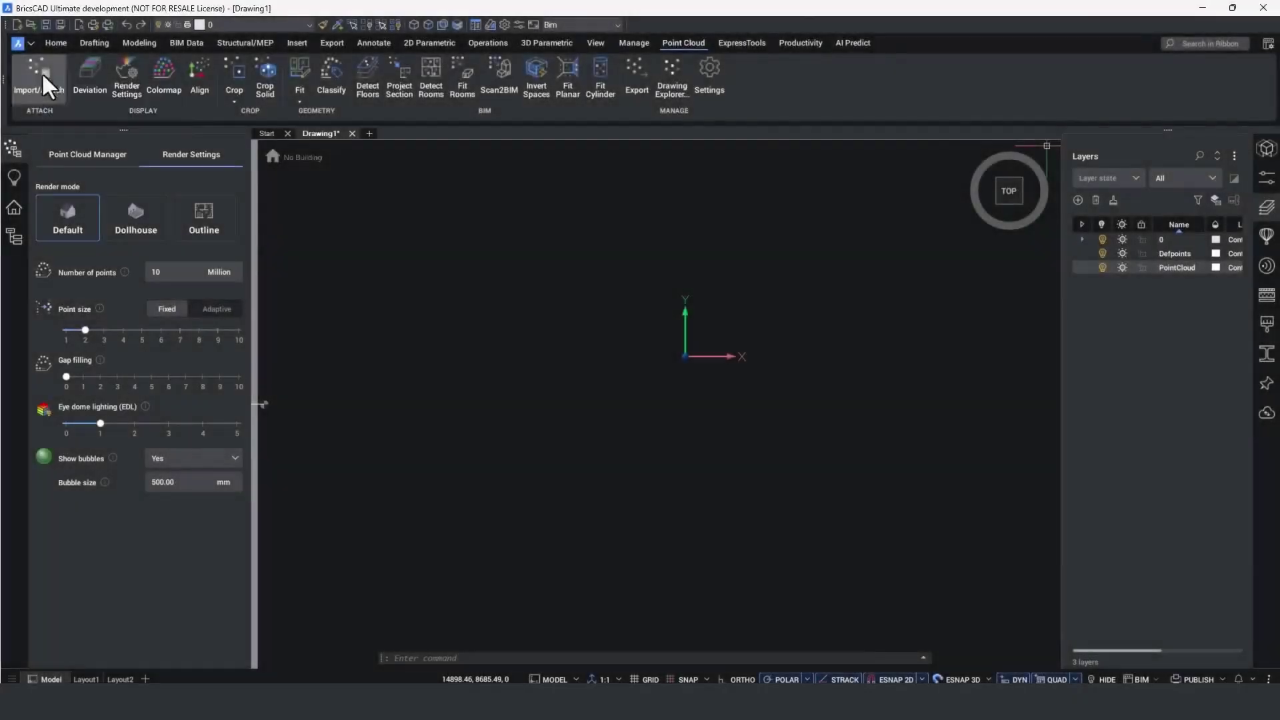
Step: Process Cucchiarelli.lgsx from 000 pointcloud scandata\SR196757 and attach the 162448 cache entry
{"action": "left_click", "coordinate": [41, 73]}
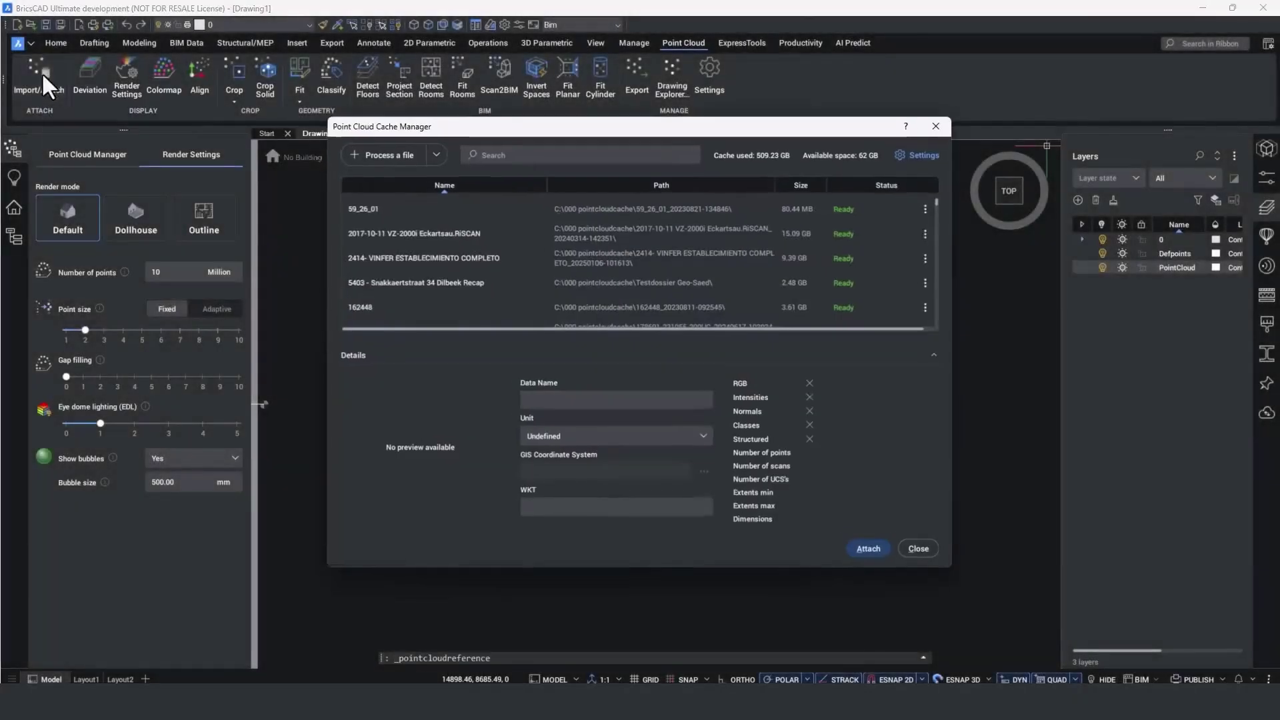
{"action": "left_click", "coordinate": [402, 154]}
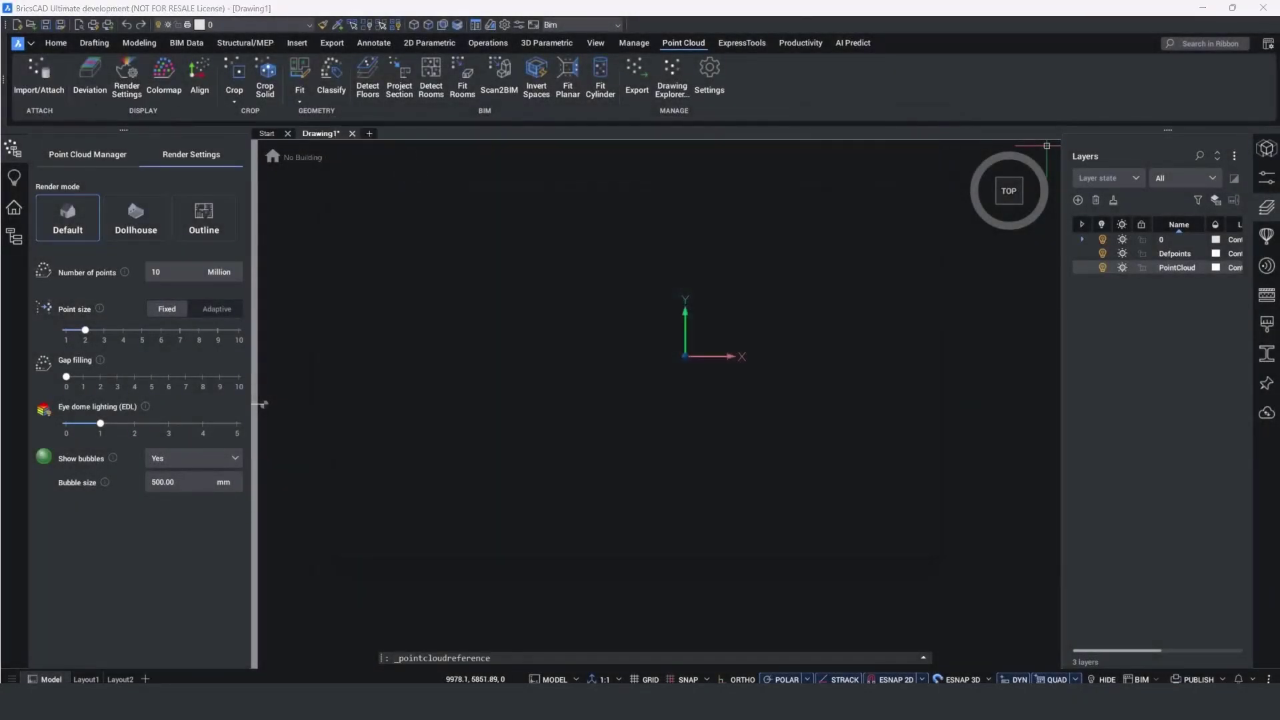
{"action": "scroll", "coordinate": [320, 186], "scroll_direction": "up", "scroll_amount": 4}
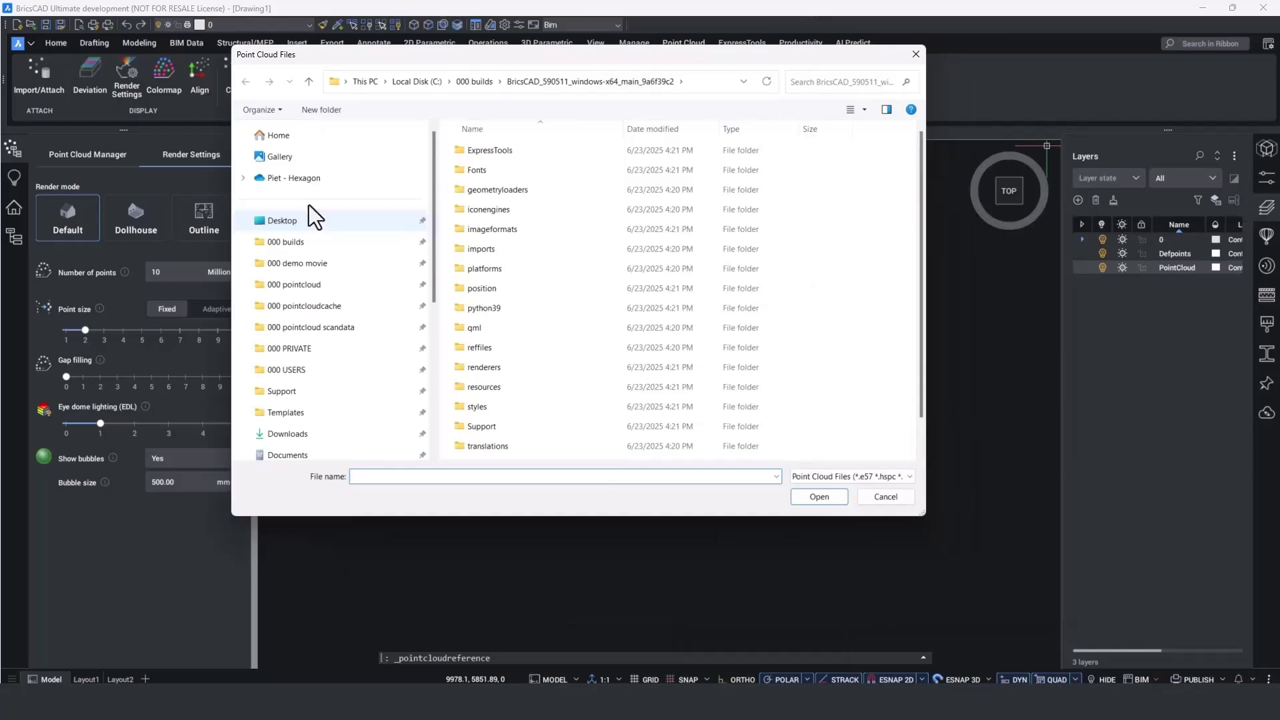
{"action": "left_click", "coordinate": [316, 329]}
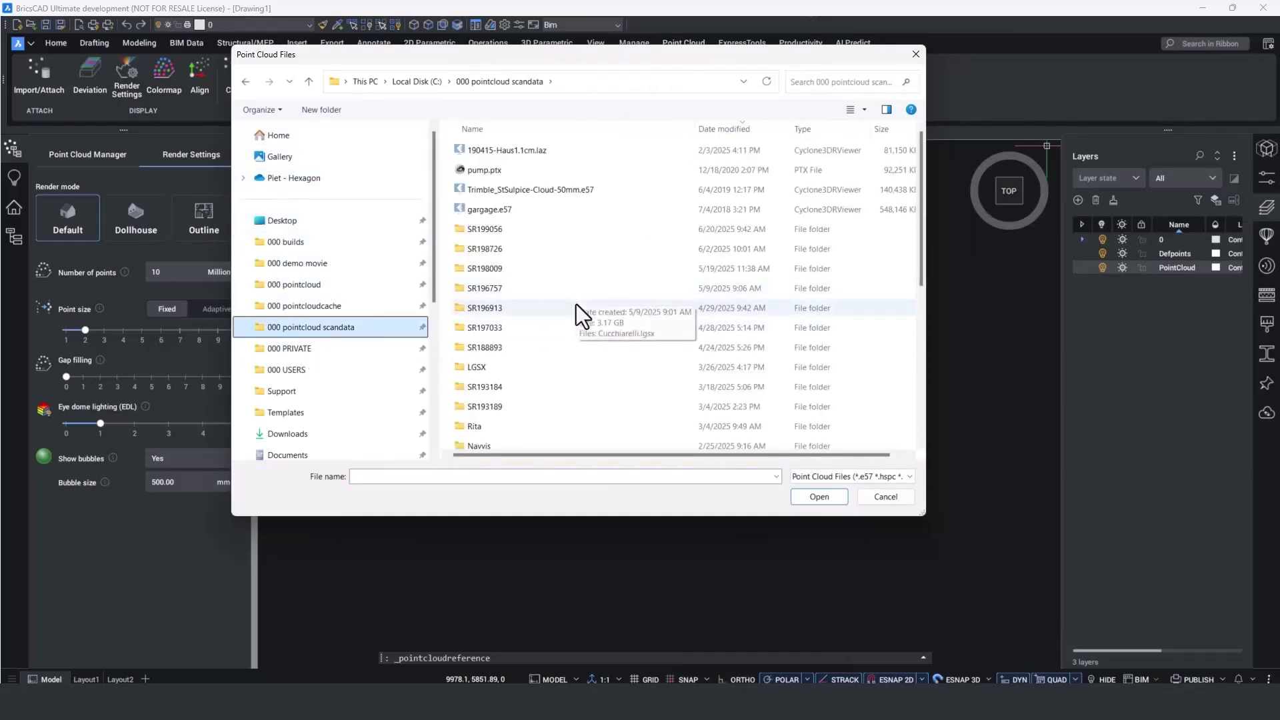
{"action": "double_click", "coordinate": [563, 289]}
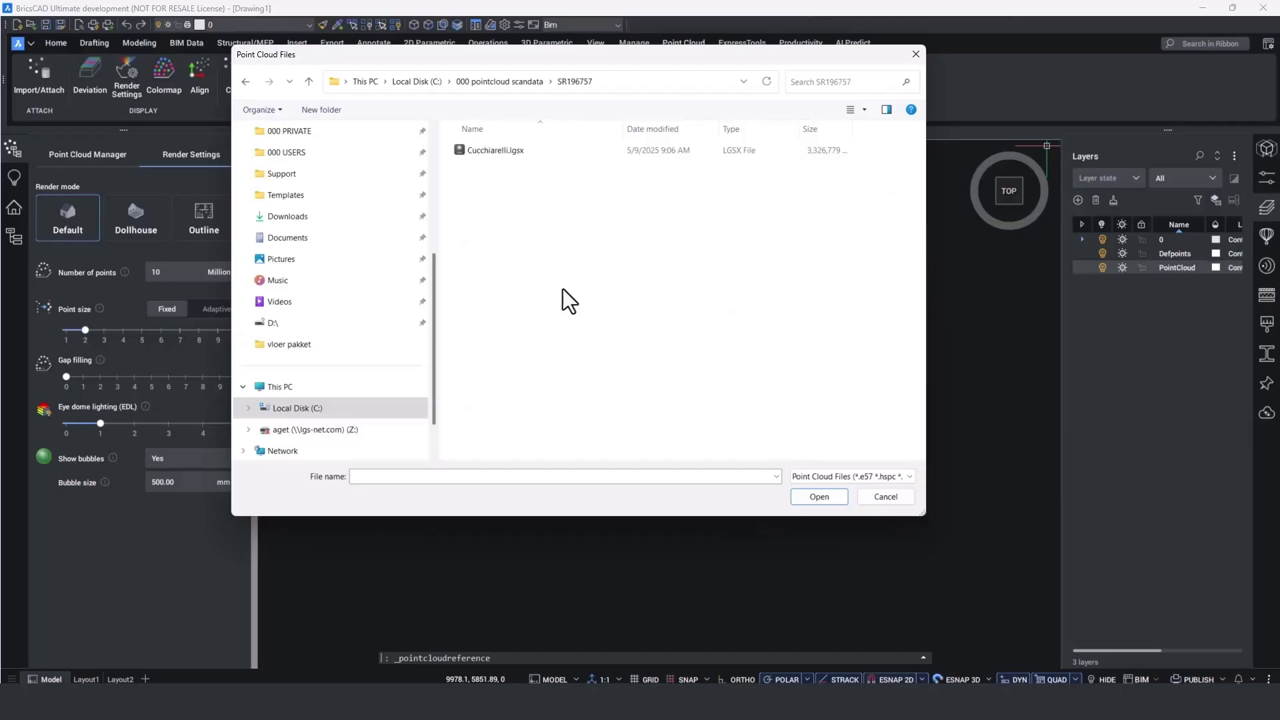
{"action": "left_click", "coordinate": [510, 155]}
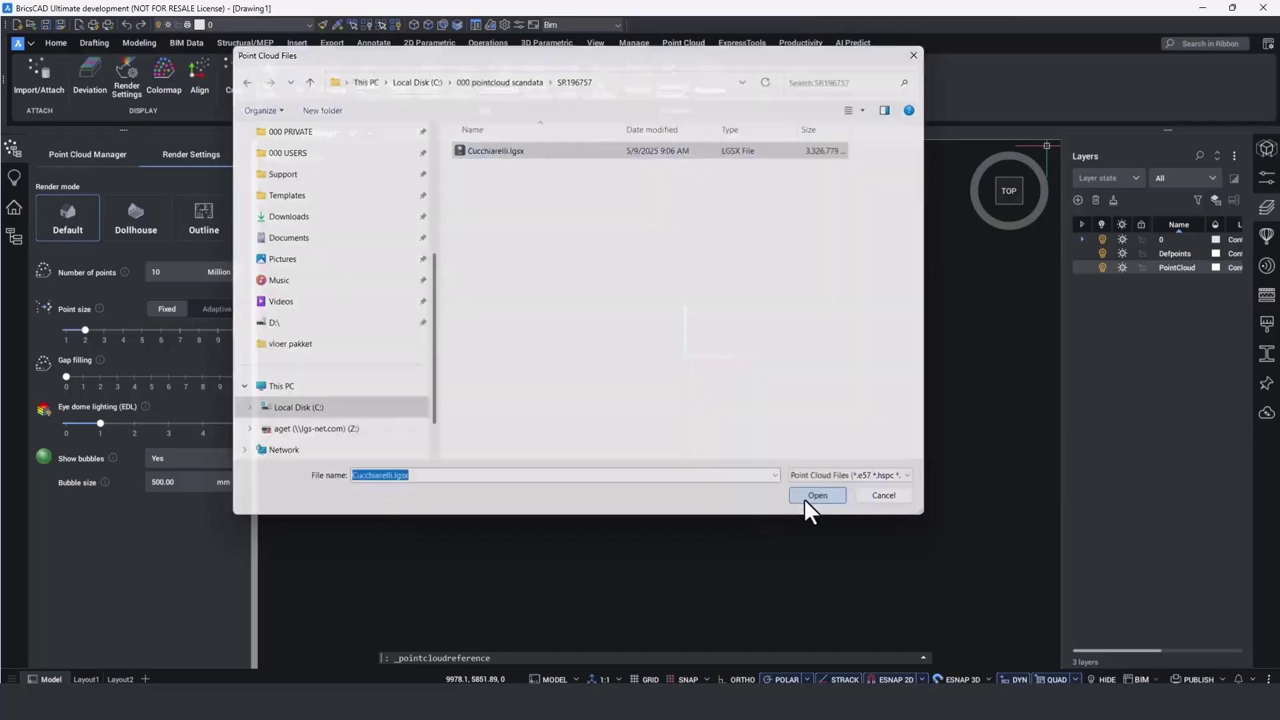
{"action": "left_click", "coordinate": [804, 498]}
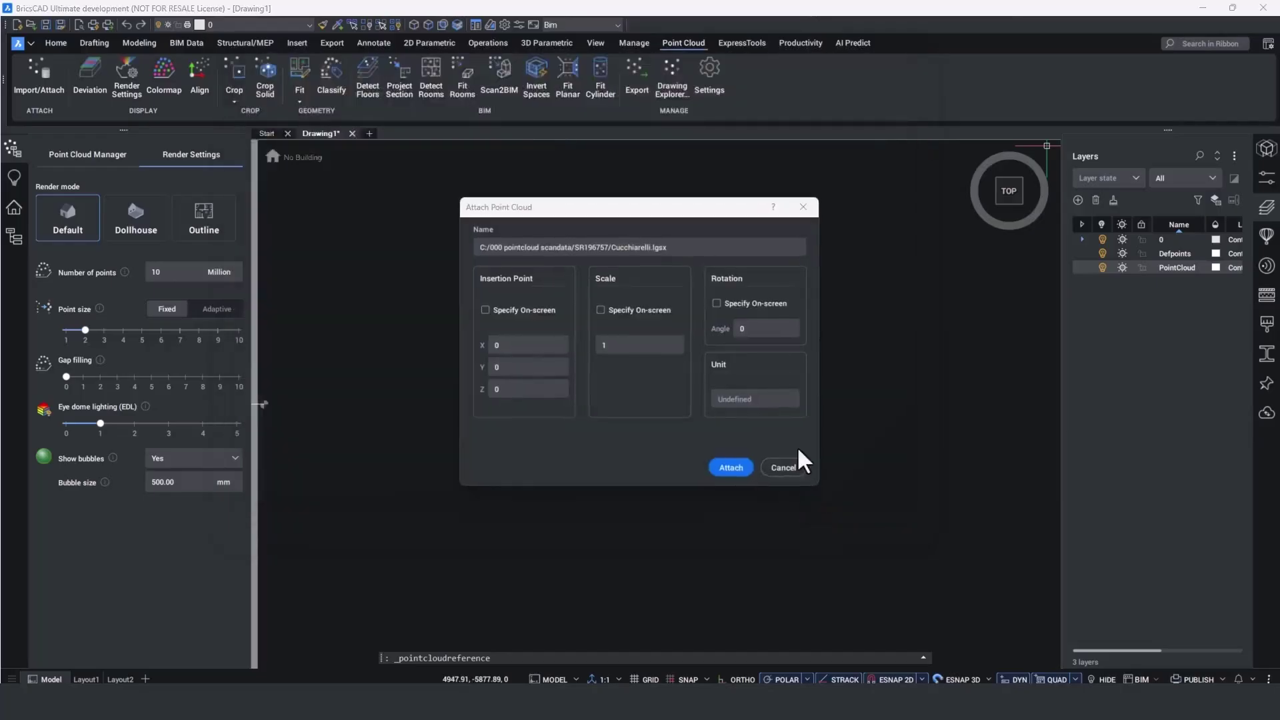
{"action": "left_click", "coordinate": [731, 468]}
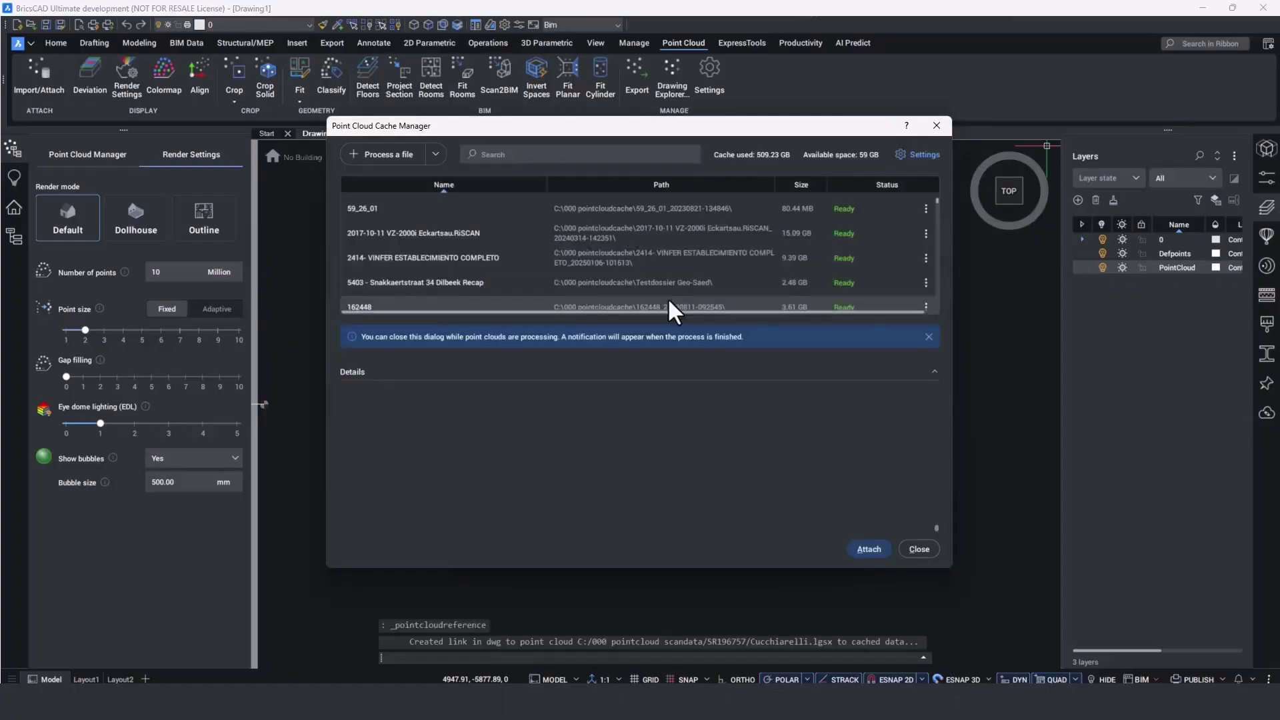
{"action": "left_click", "coordinate": [667, 298]}
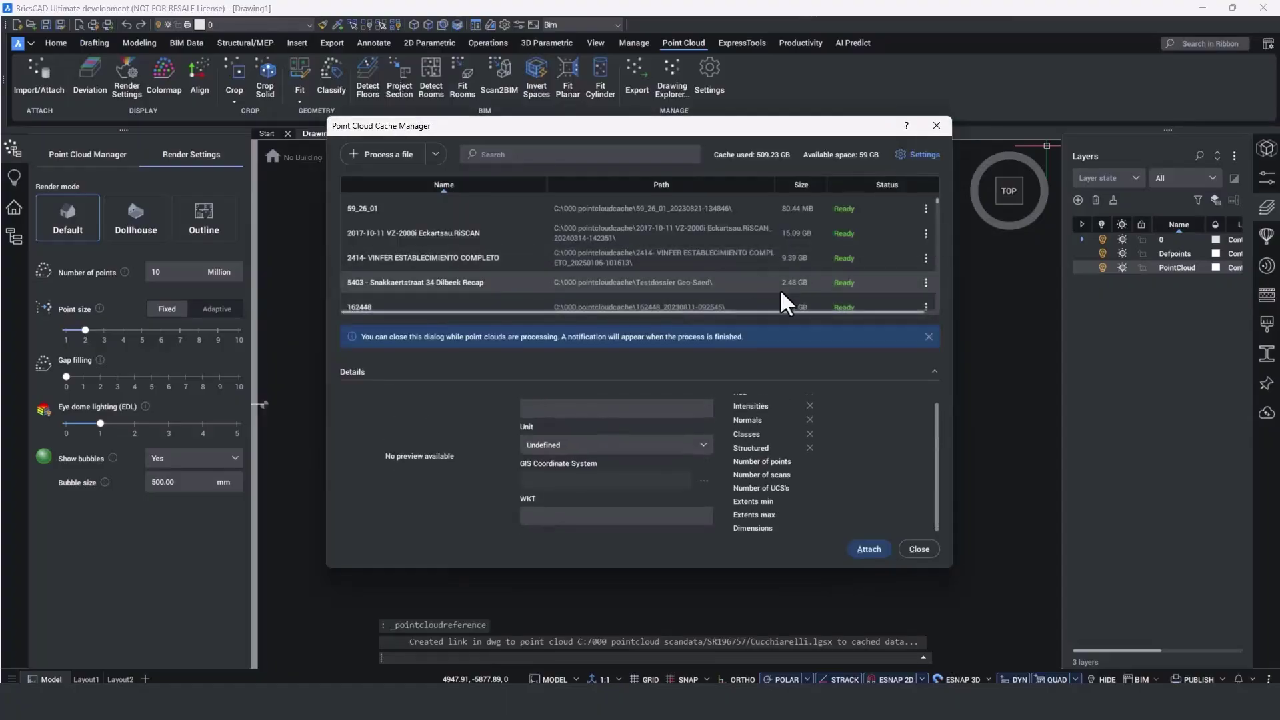
{"action": "left_click", "coordinate": [868, 549]}
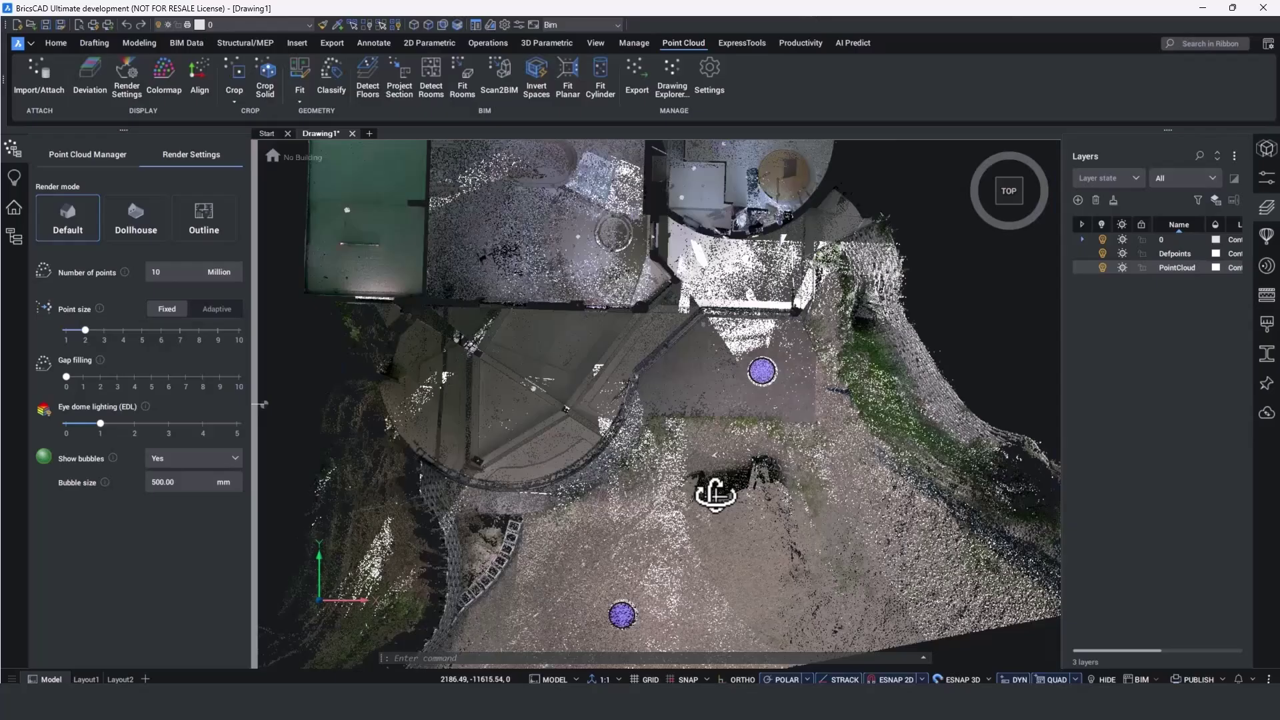
Step: Show the orbited cloud in Dollhouse mode, clear notifications, select it, and view it from Top
{"action": "middle_click_drag", "start_coordinate": [715, 494], "coordinate": [647, 415], "text": "shift"}
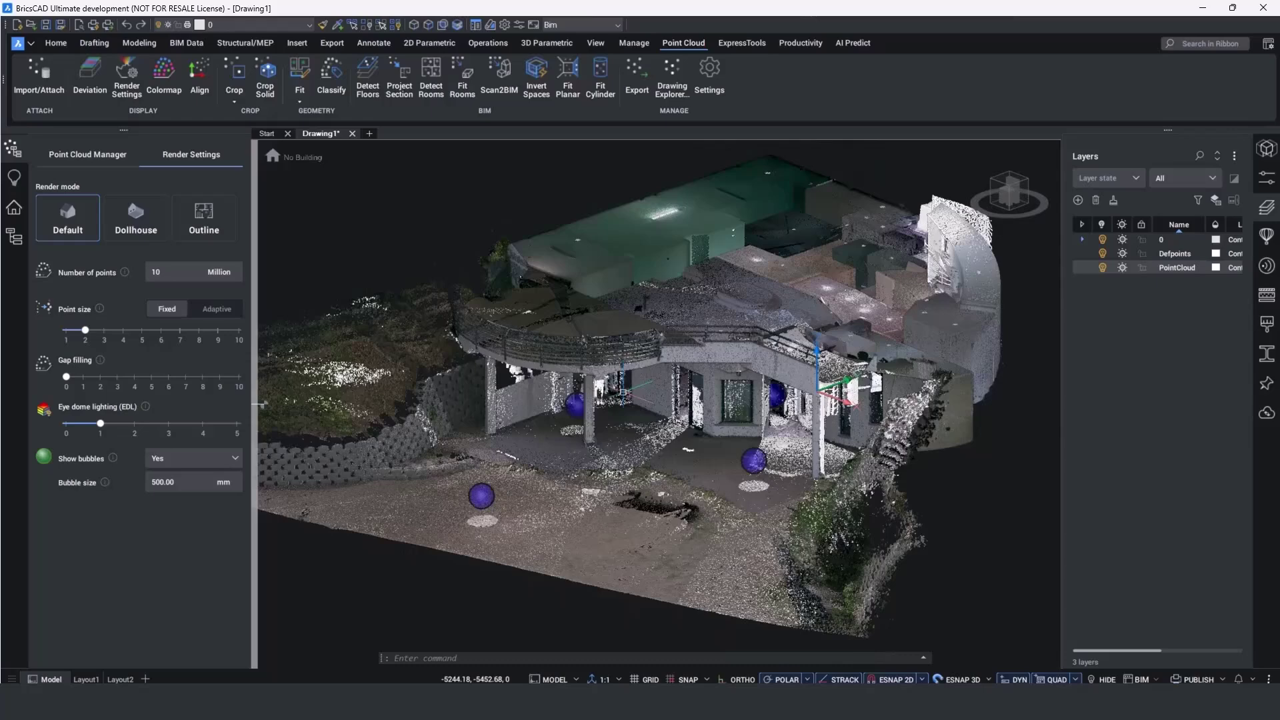
{"action": "left_click", "coordinate": [135, 216]}
{"action": "left_click", "coordinate": [1238, 679]}
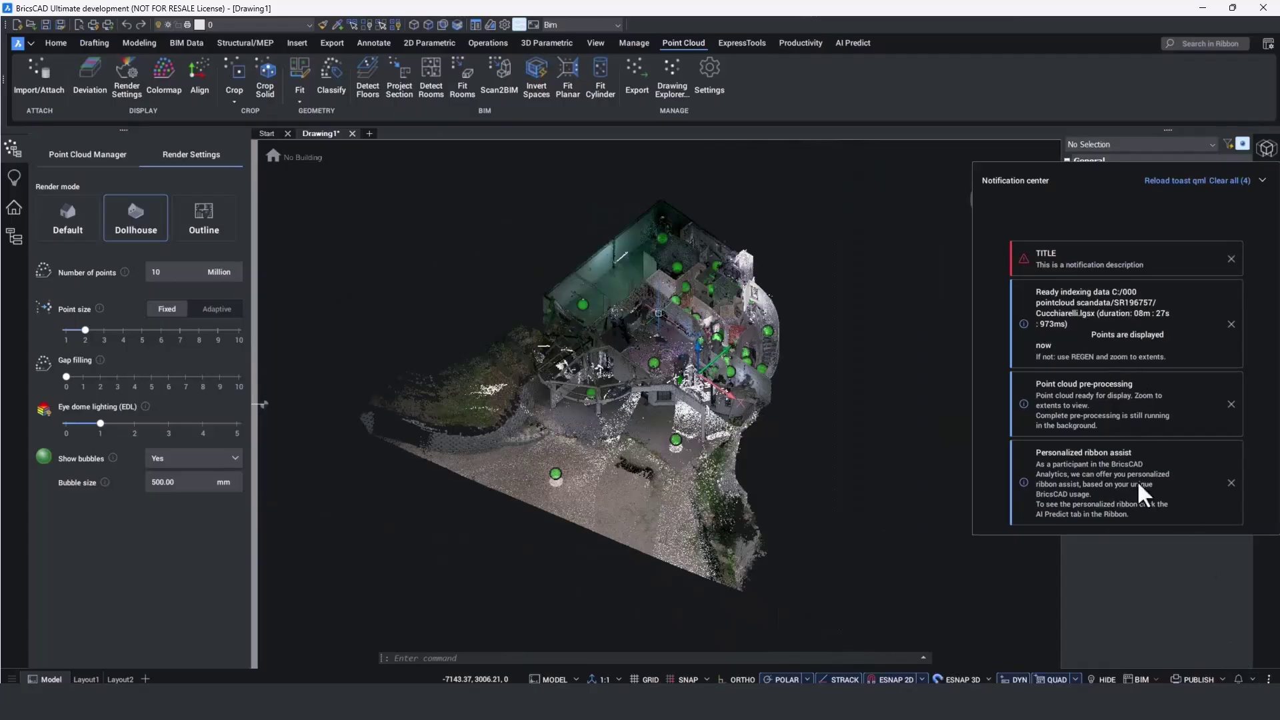
{"action": "left_click", "coordinate": [1155, 599]}
{"action": "key", "text": "ctrl+a"}
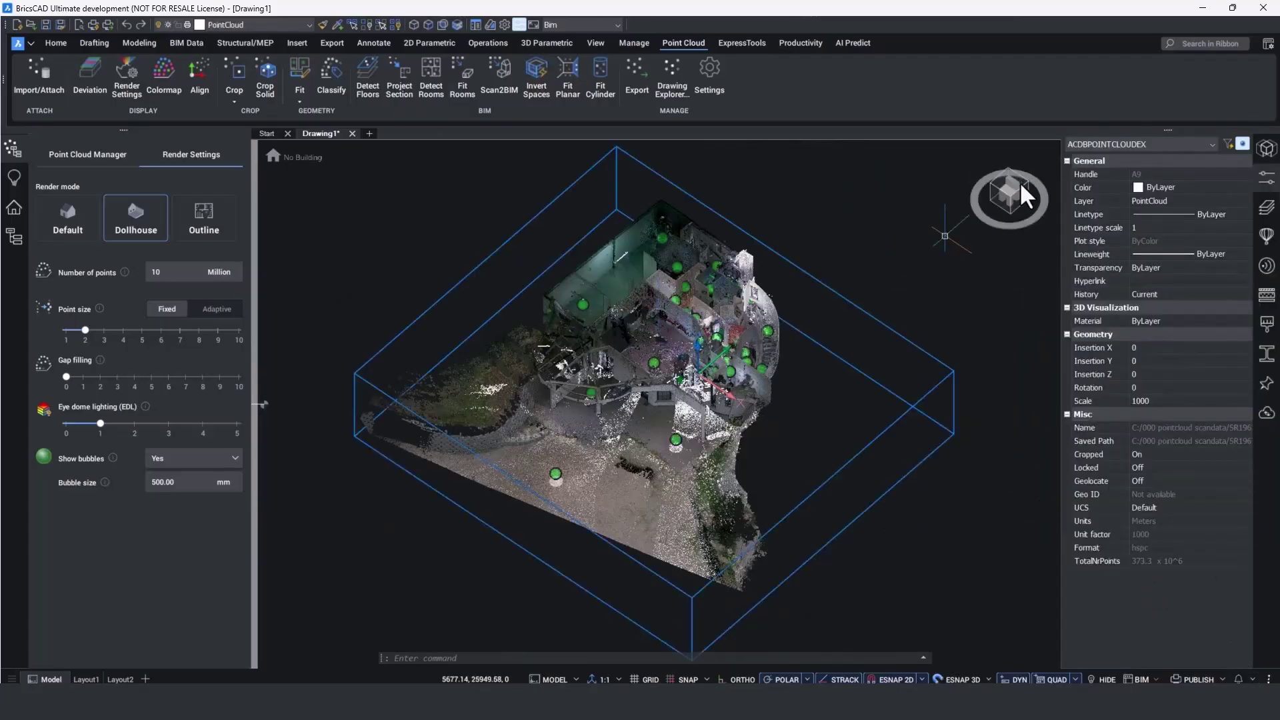
{"action": "left_click", "coordinate": [1009, 188]}
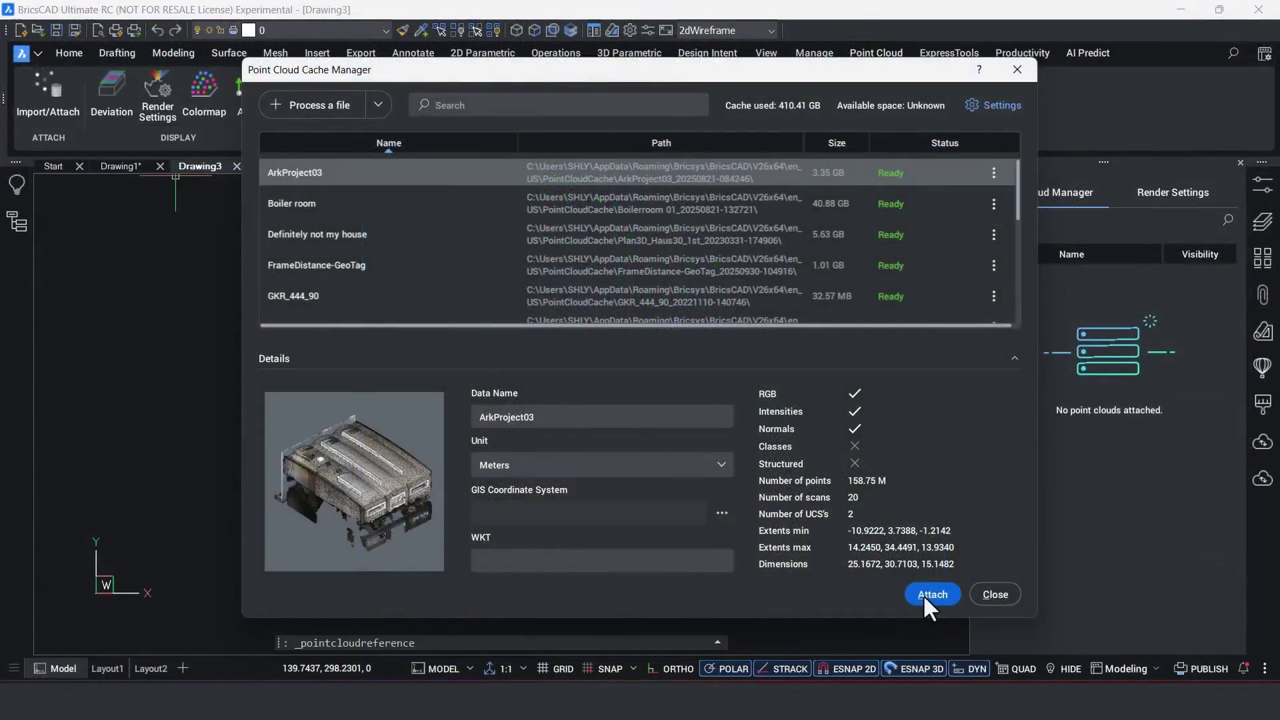
Step: Attach ArkProject03 to Drawing3 using the UCS 1 coordinate system
{"action": "left_click", "coordinate": [924, 595]}
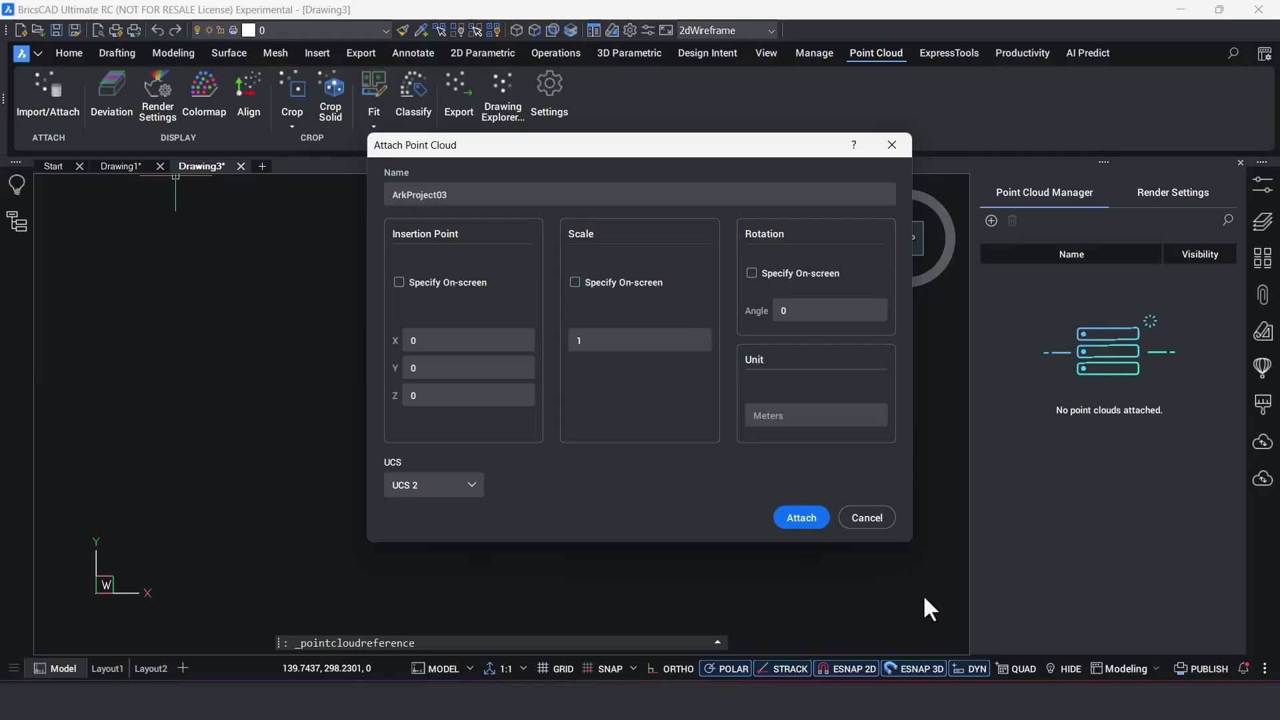
{"action": "left_click", "coordinate": [474, 487]}
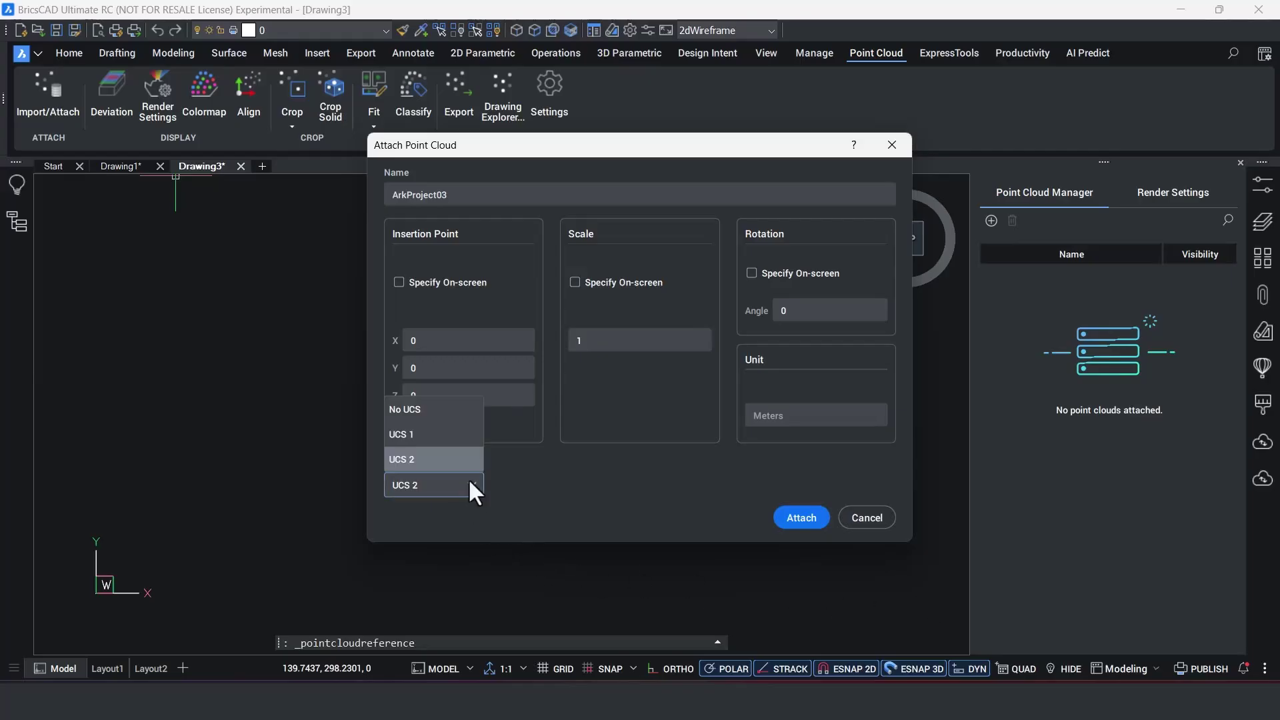
{"action": "left_click", "coordinate": [461, 436]}
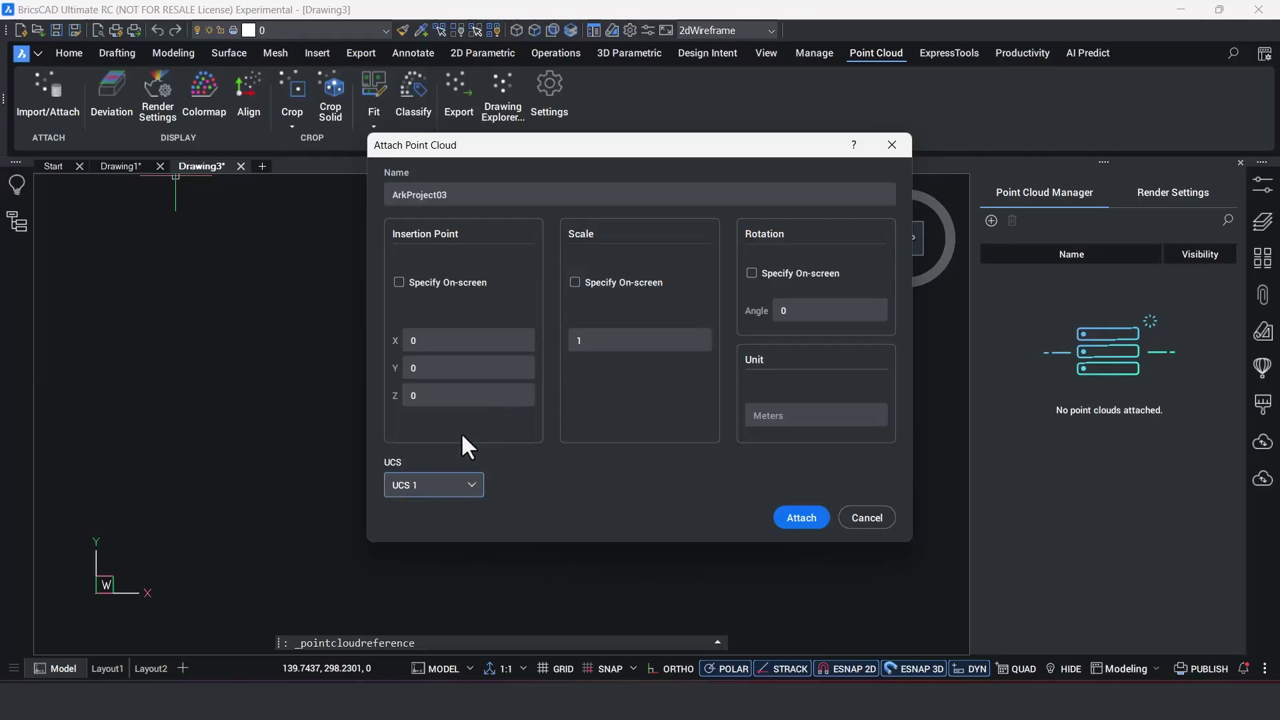
{"action": "left_click", "coordinate": [801, 518]}
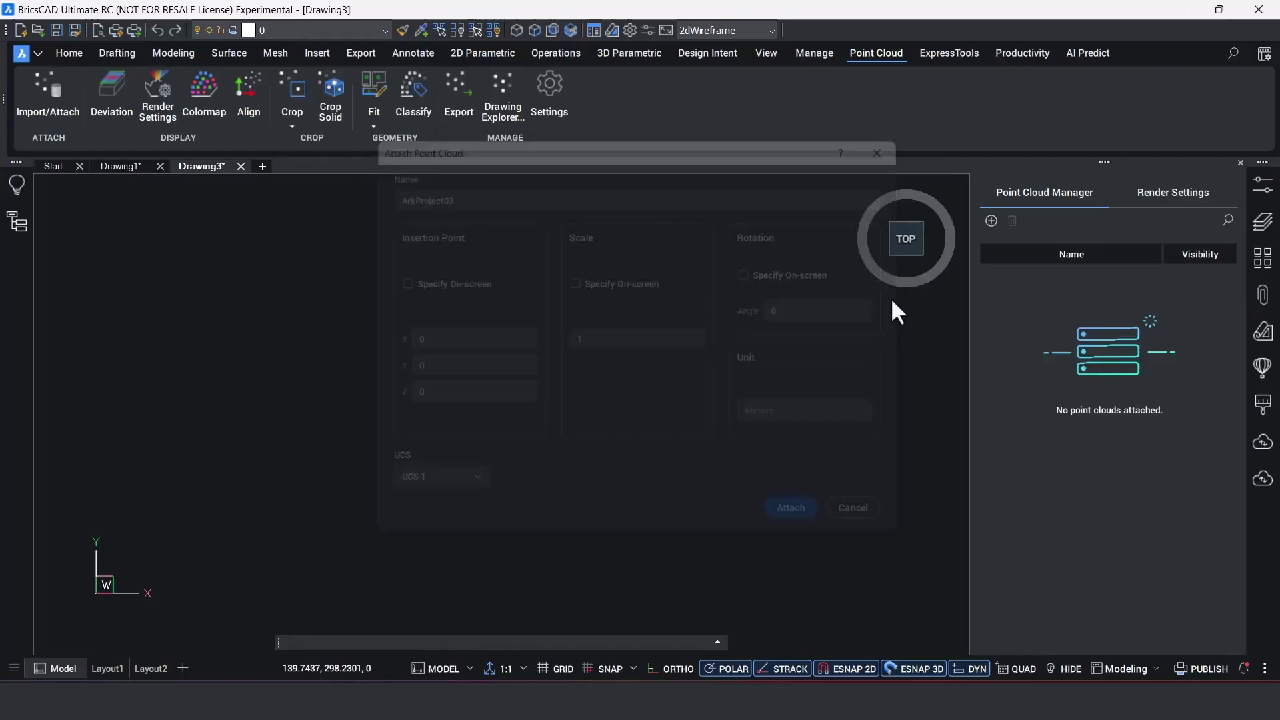
Step: In Properties, change the selected ArkProject03 cloud's UCS property to UCS 2
{"action": "left_click", "coordinate": [1263, 190]}
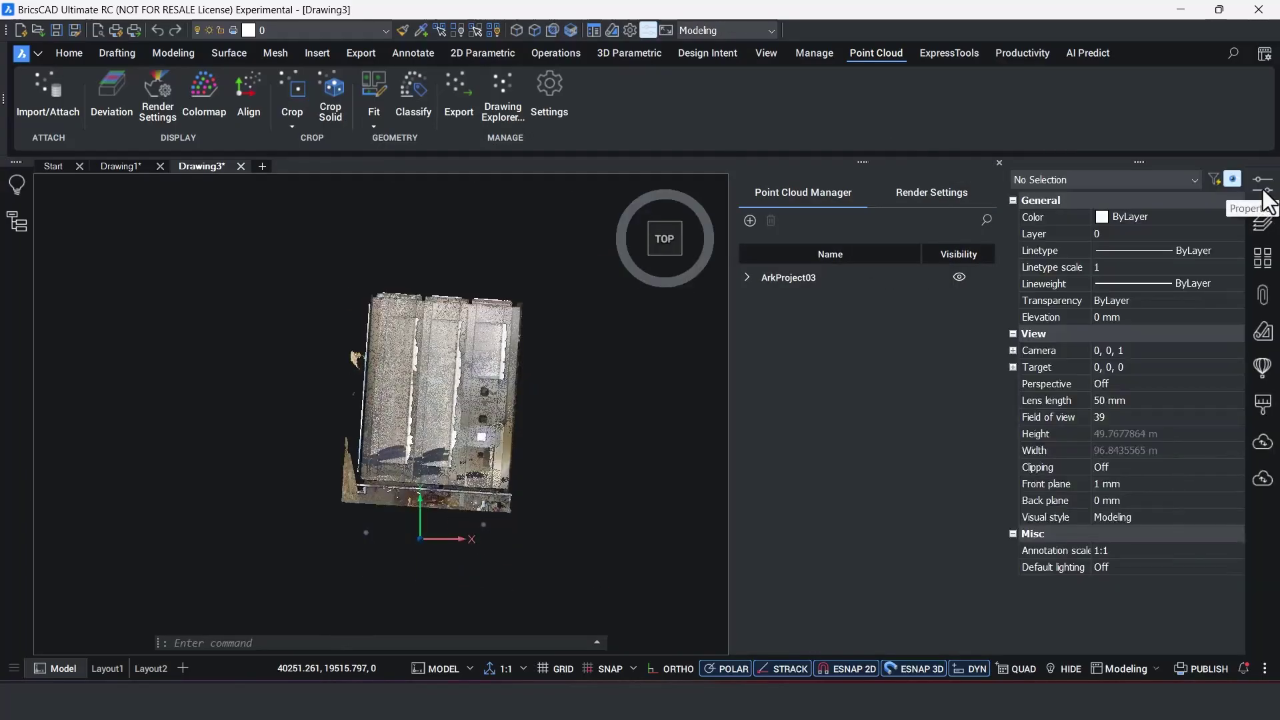
{"action": "left_click", "coordinate": [503, 399]}
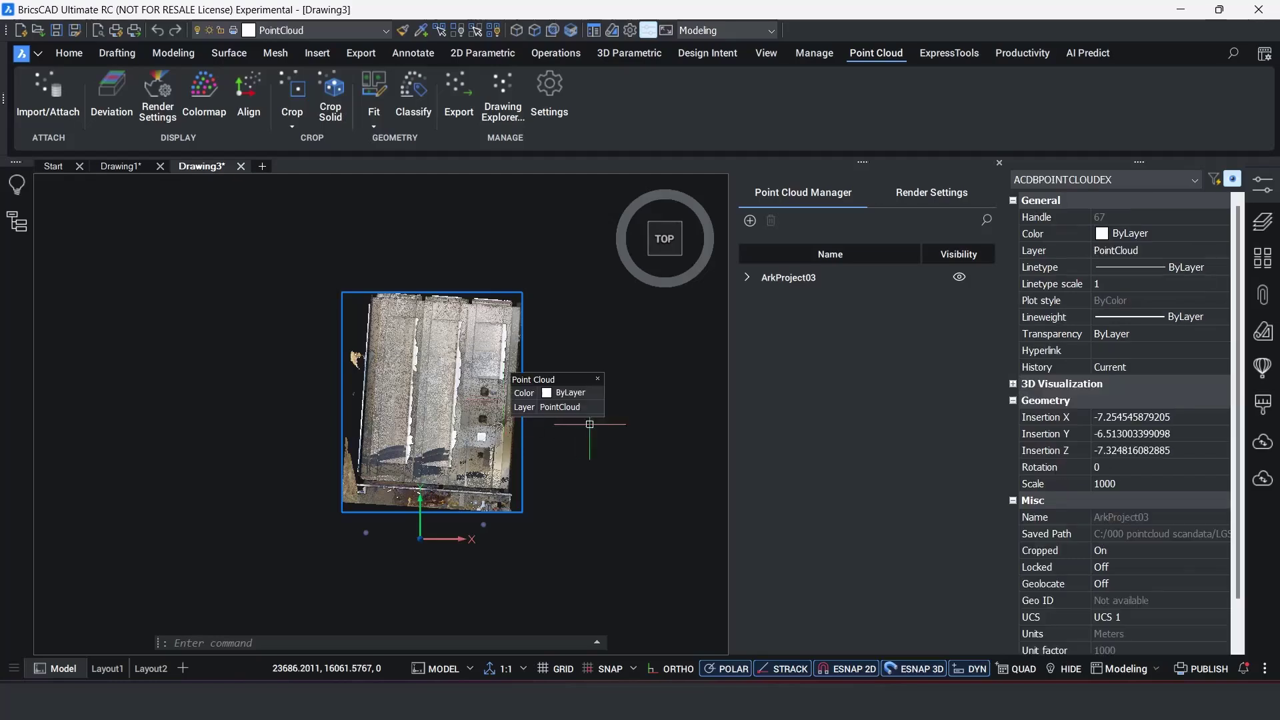
{"action": "scroll", "coordinate": [1180, 566], "scroll_direction": "down", "scroll_amount": 1}
{"action": "left_click", "coordinate": [1182, 568]}
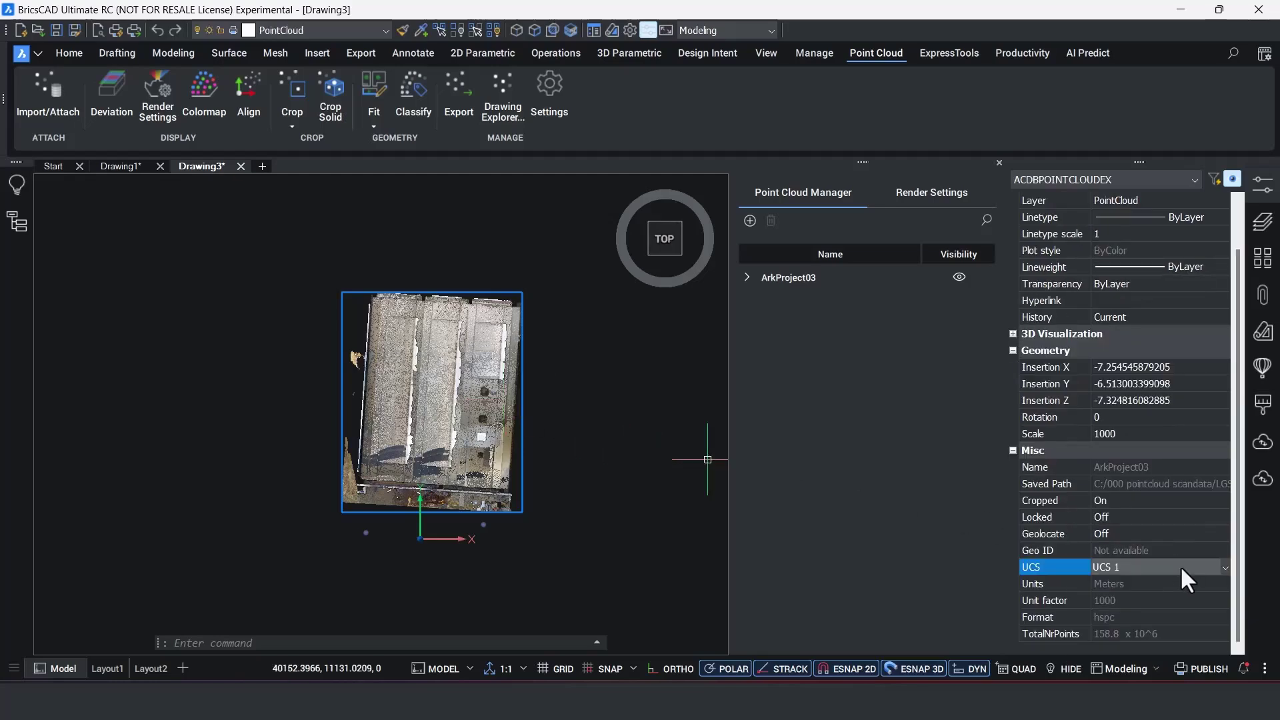
{"action": "left_click", "coordinate": [1182, 568]}
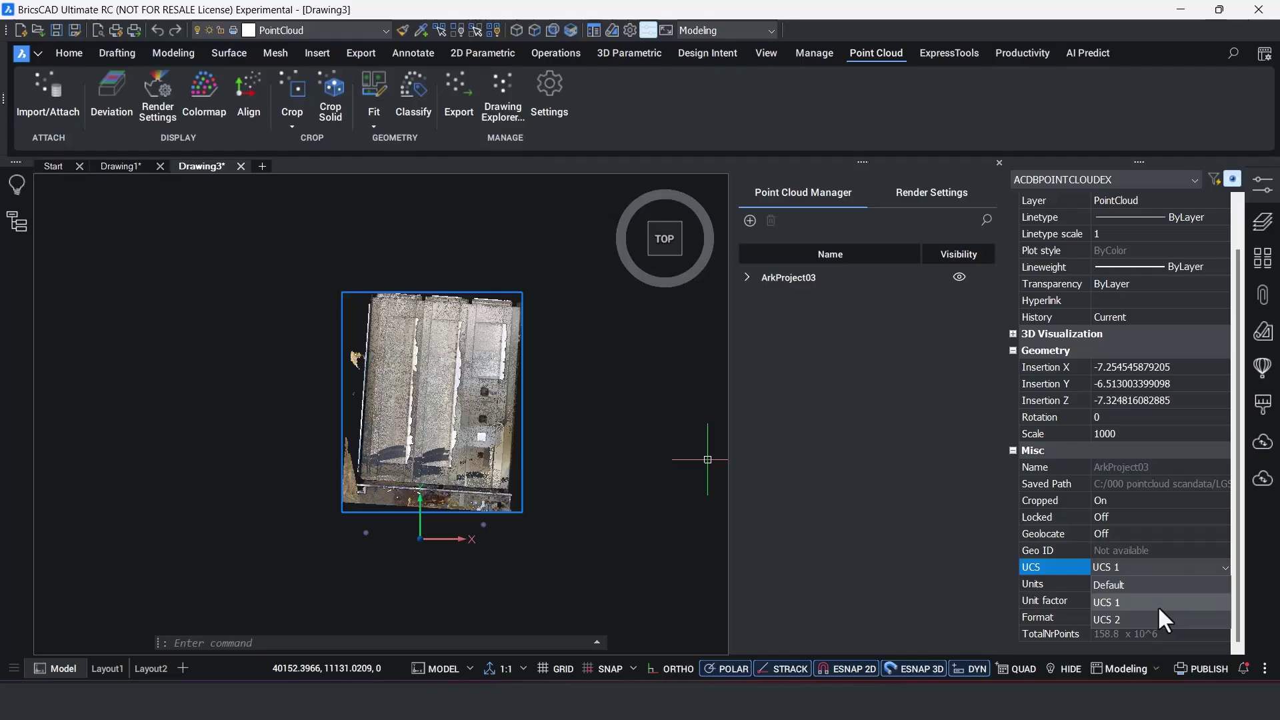
{"action": "left_click", "coordinate": [1145, 620]}
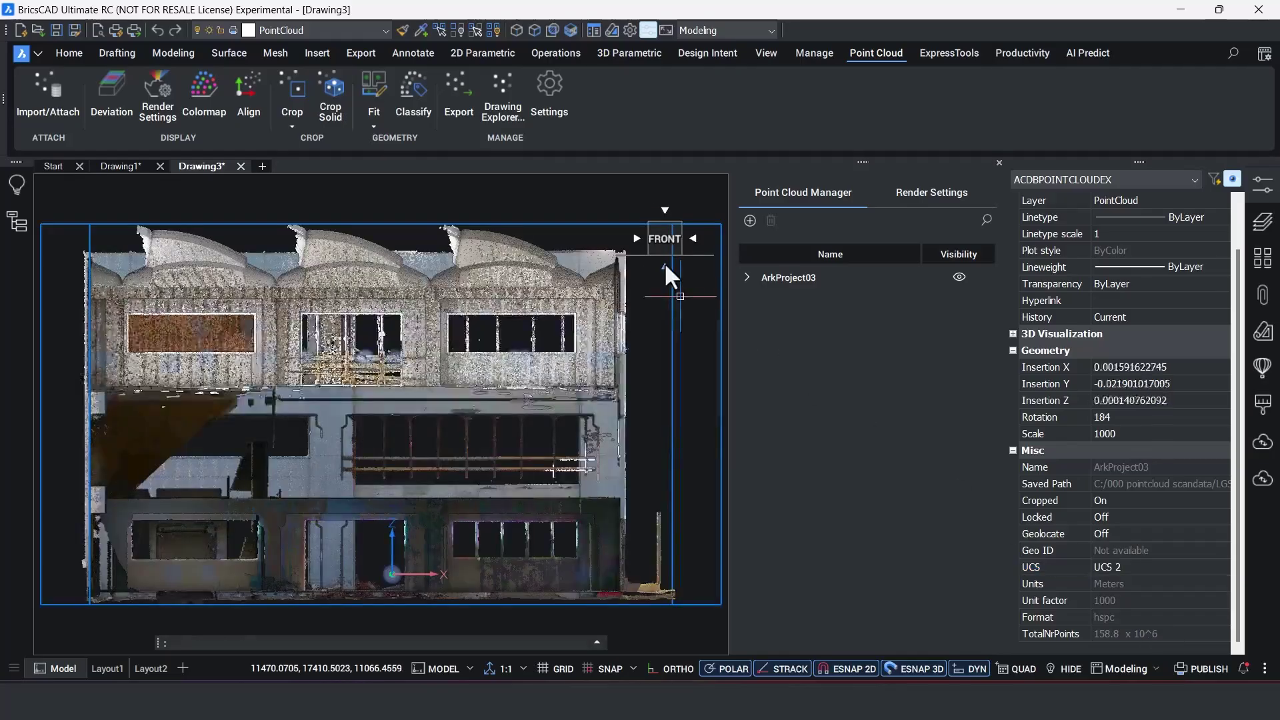
Step: Toggle the cloud's UCS back to UCS 1, return it to UCS 2, and close Properties
{"action": "left_click", "coordinate": [1195, 568]}
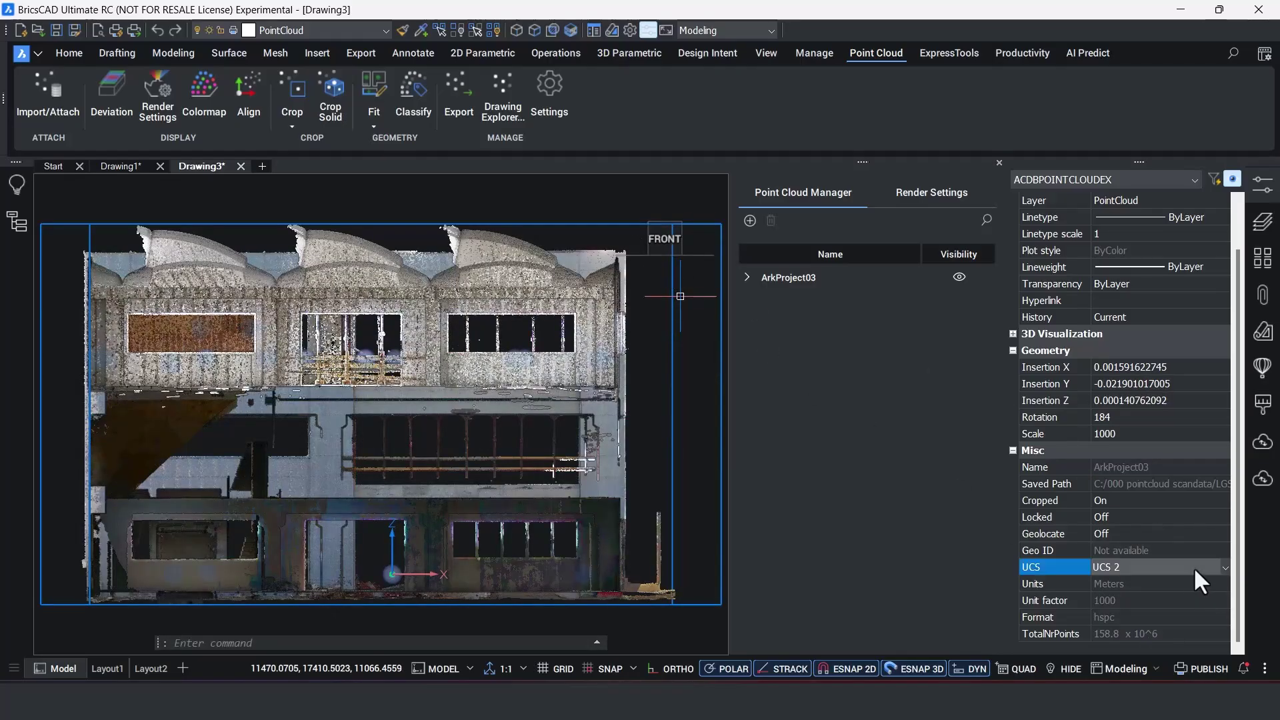
{"action": "left_click", "coordinate": [1195, 568]}
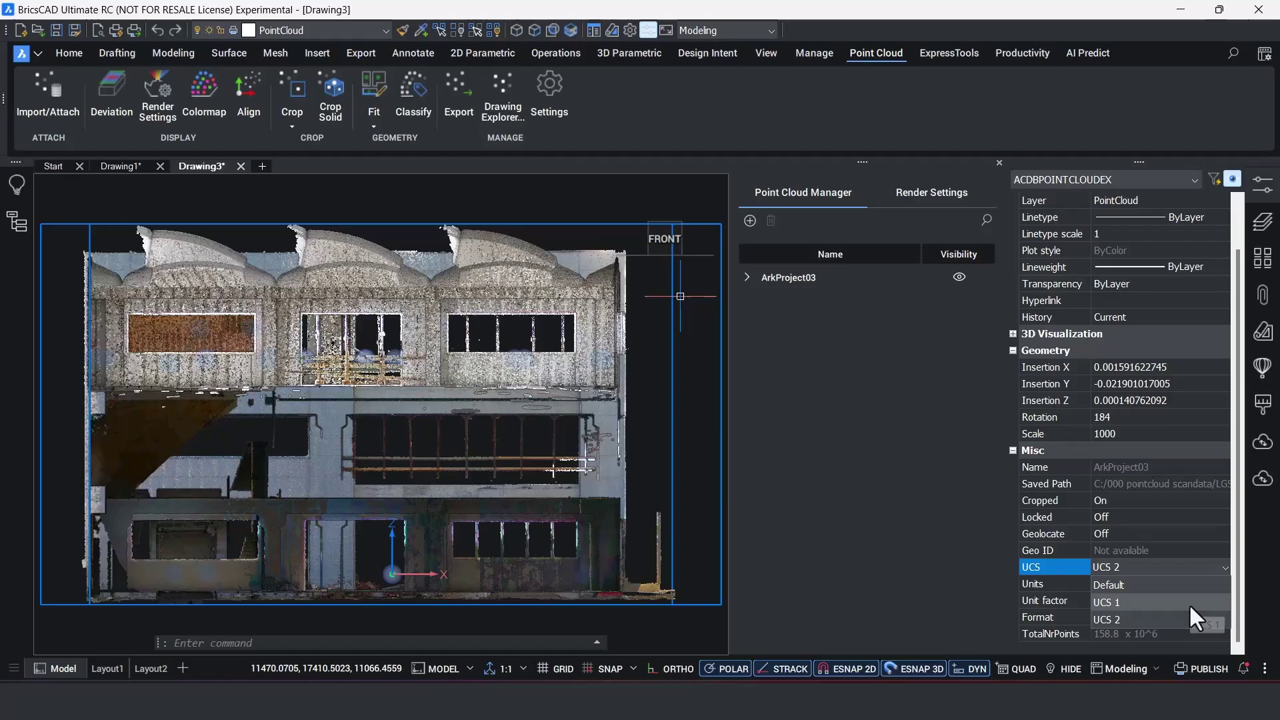
{"action": "left_click", "coordinate": [1189, 603]}
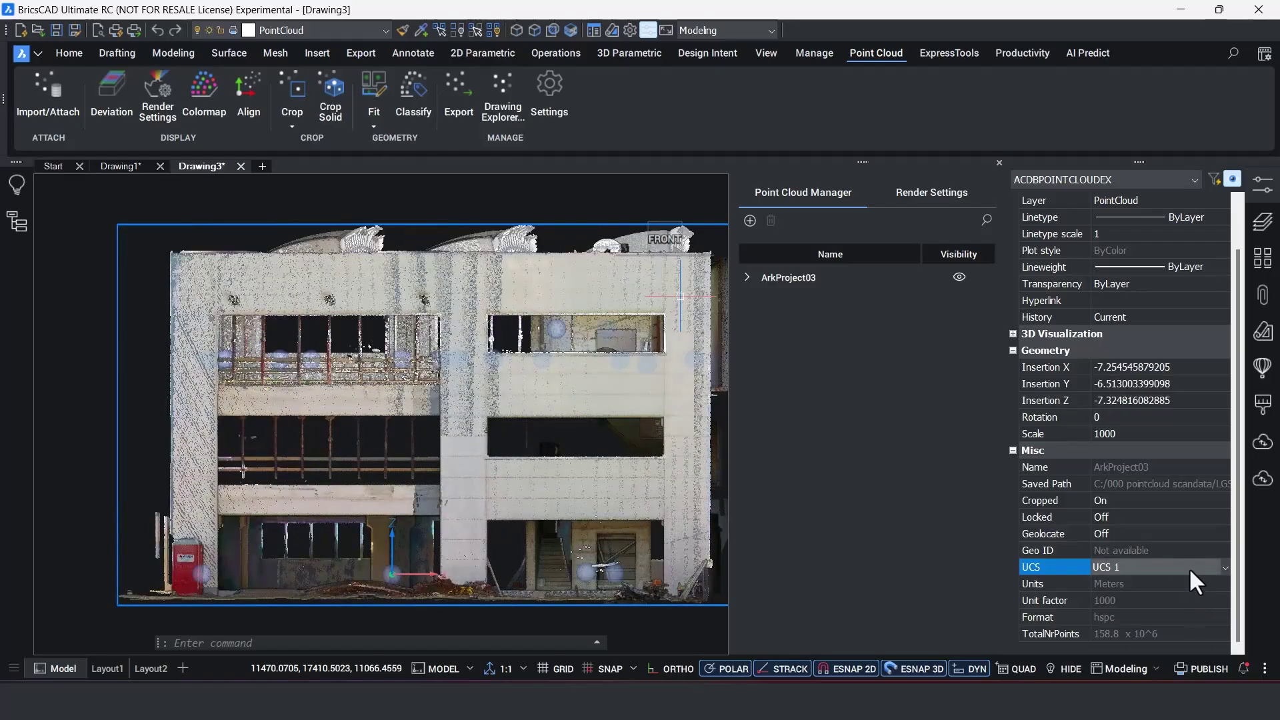
{"action": "left_click", "coordinate": [1189, 567]}
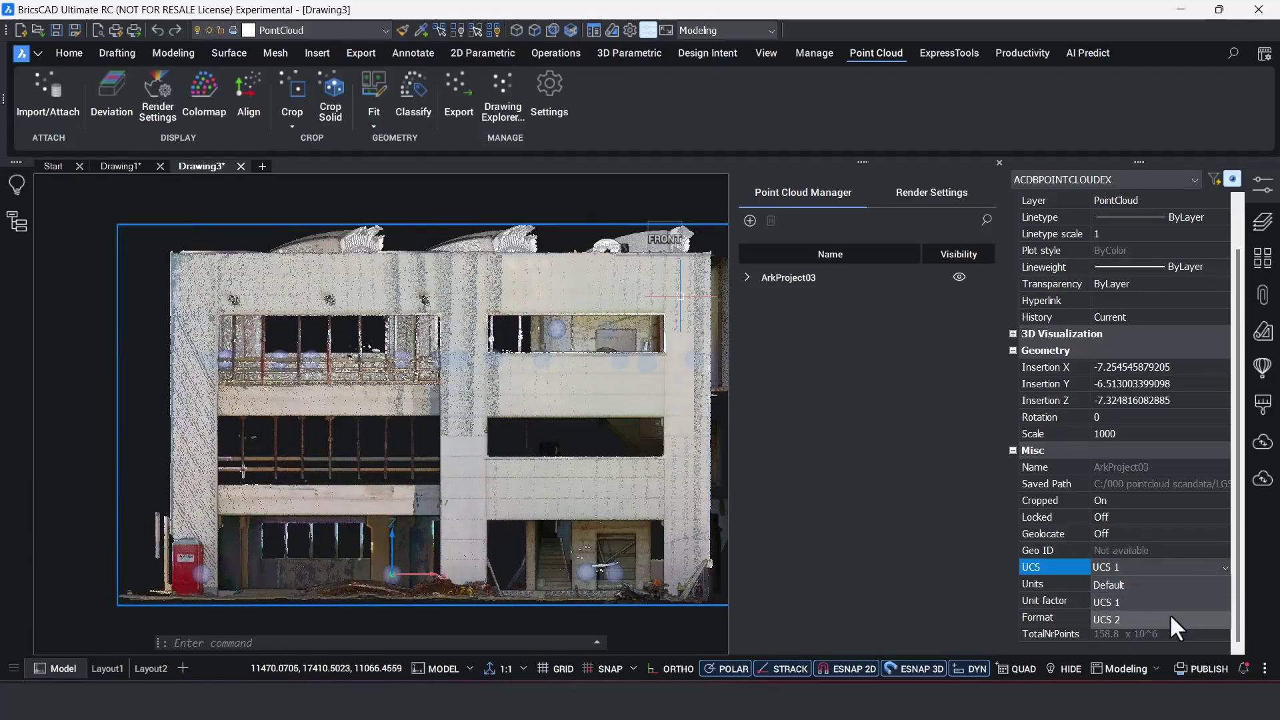
{"action": "left_click", "coordinate": [1169, 614]}
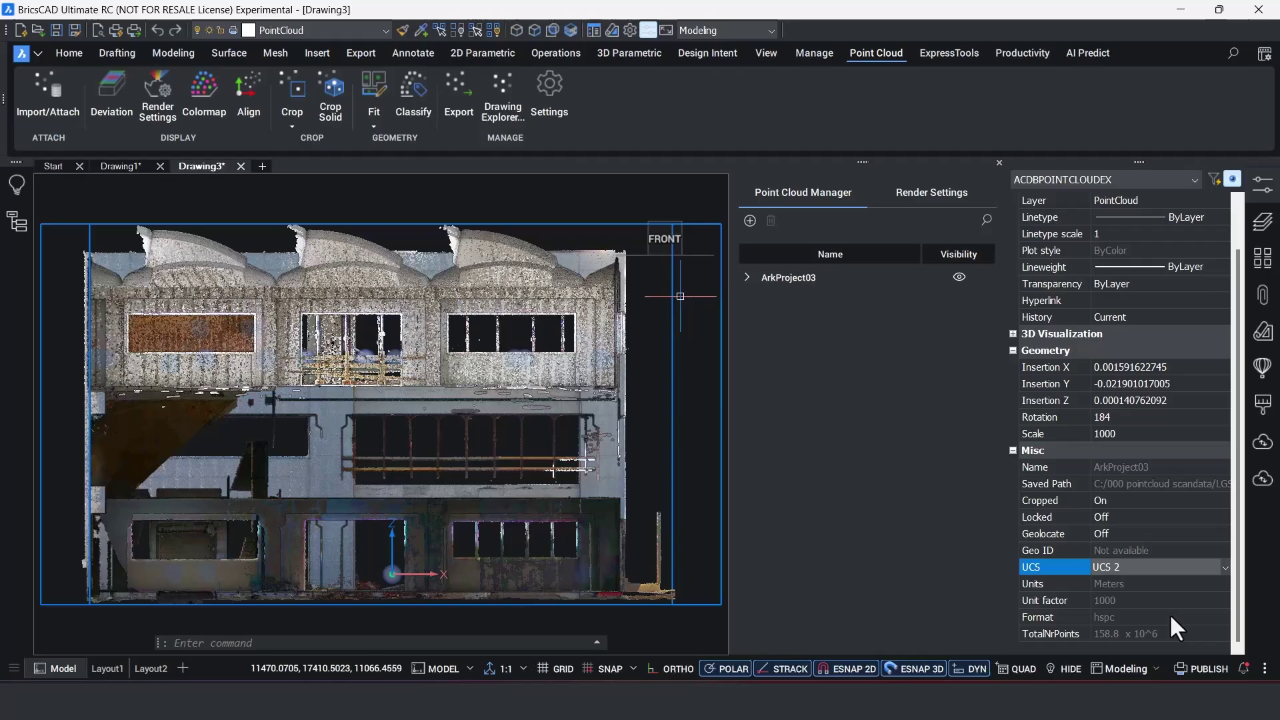
{"action": "left_click", "coordinate": [1272, 189]}
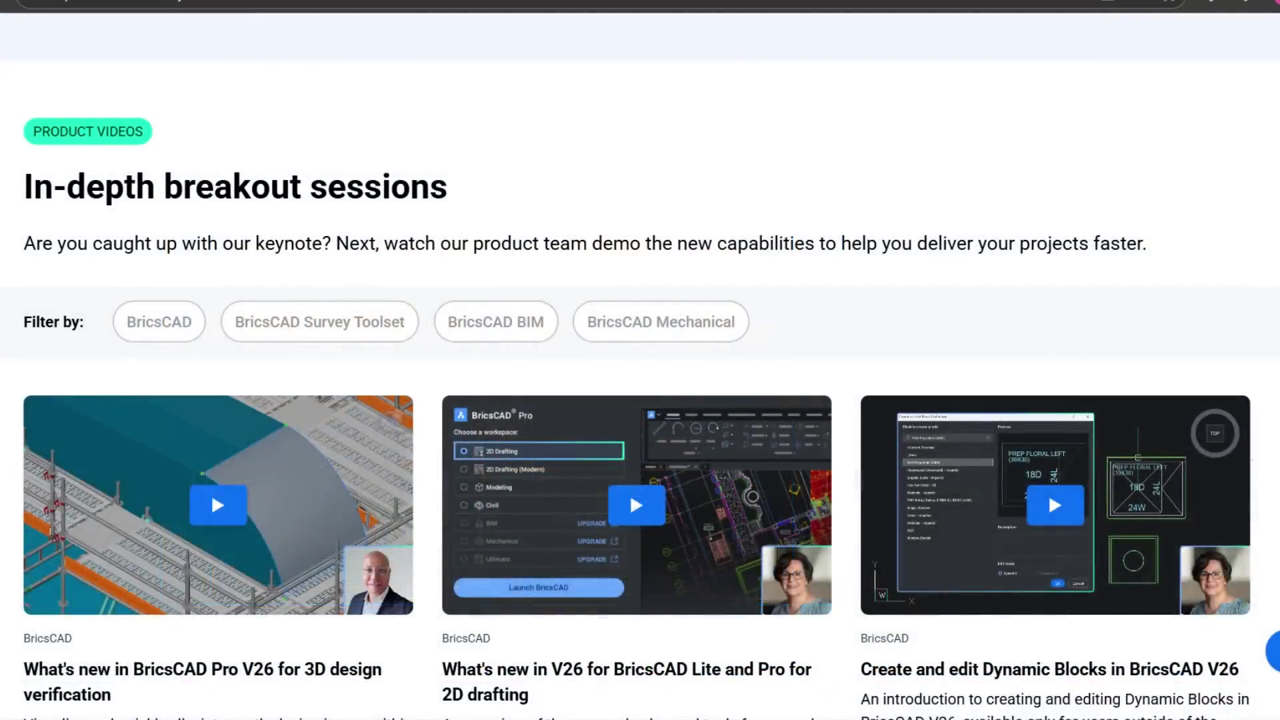
{"action": "scroll", "coordinate": [641, 360], "scroll_direction": "down", "scroll_amount": 7}
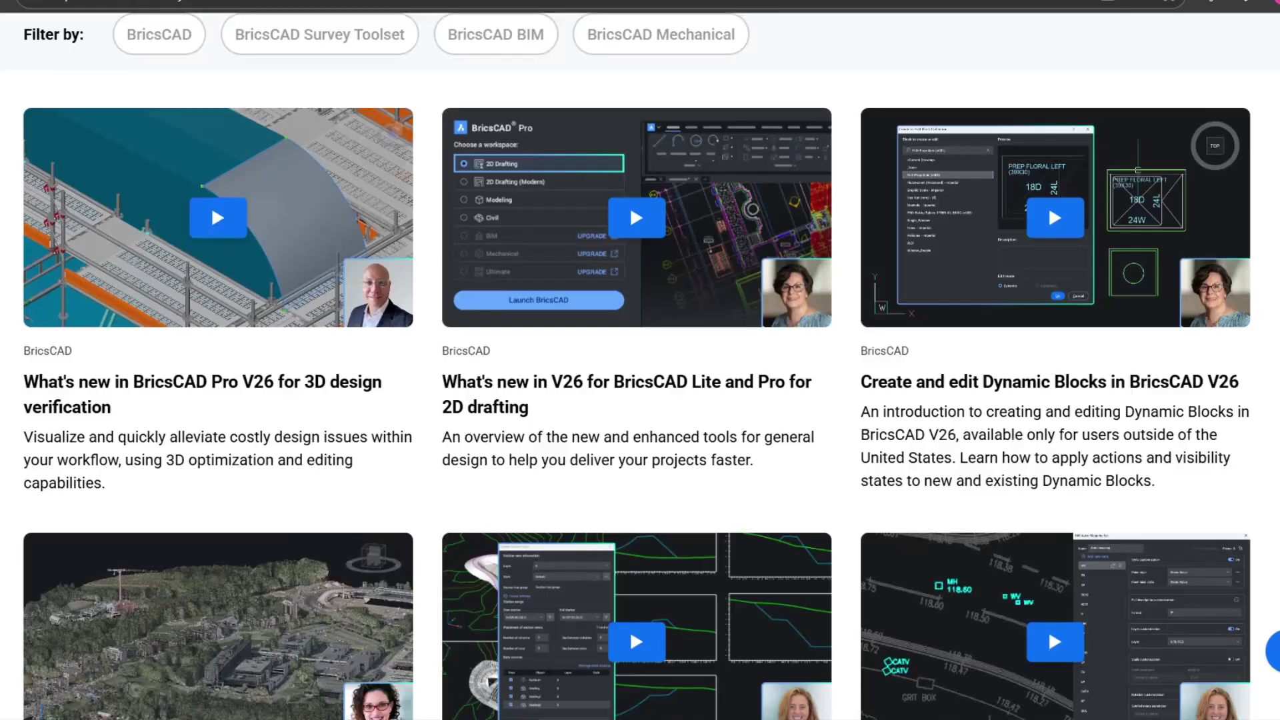
{"action": "scroll", "coordinate": [640, 360], "scroll_direction": "down", "scroll_amount": 5}
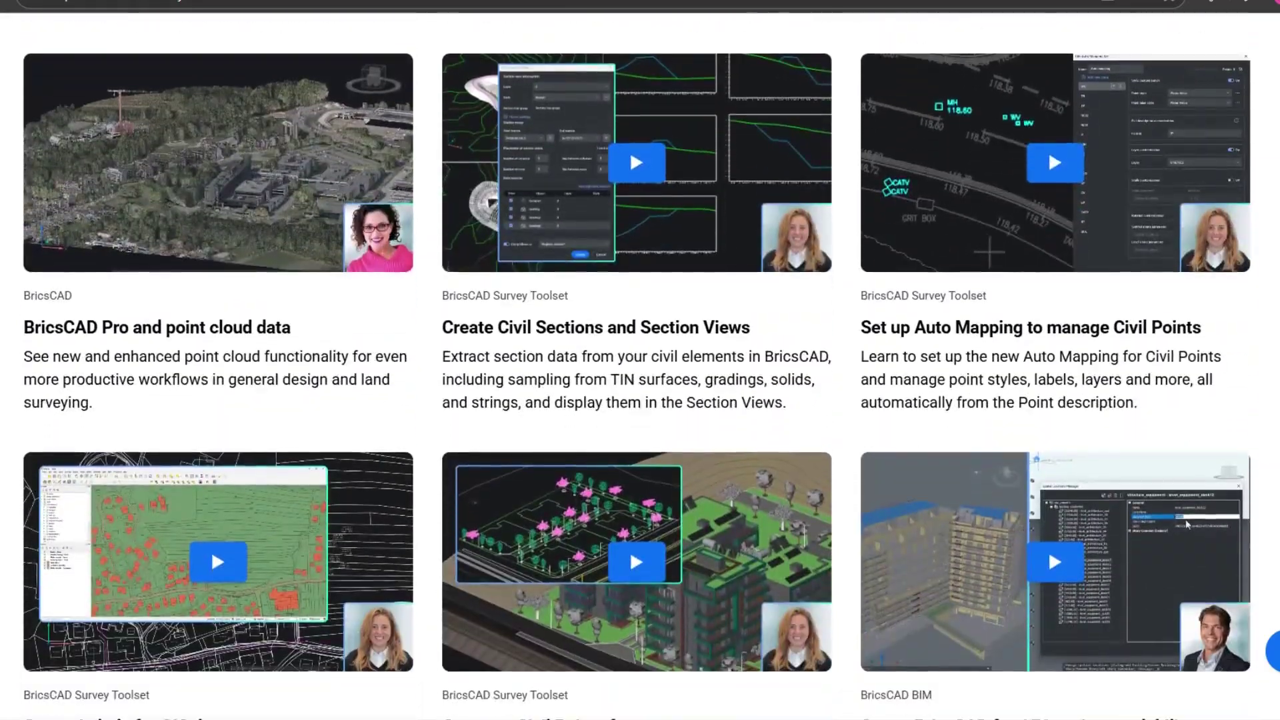
{"action": "scroll", "coordinate": [640, 360], "scroll_direction": "down", "scroll_amount": 4}
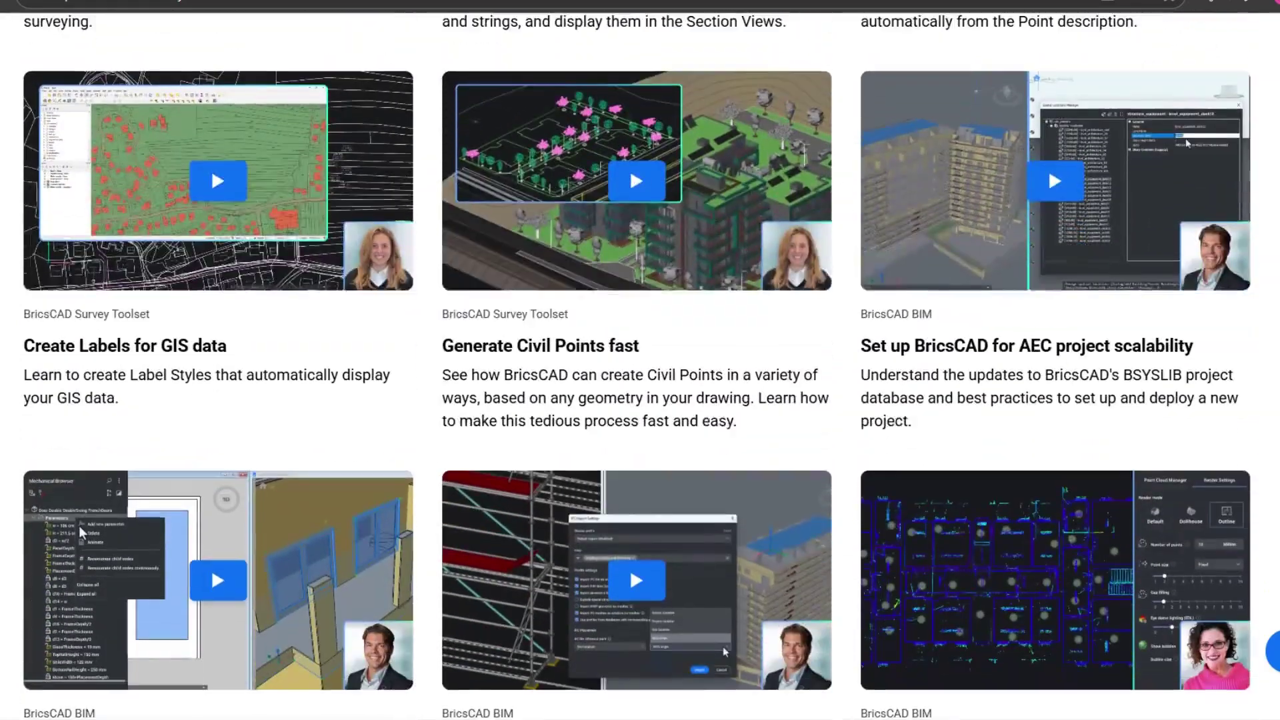
{"action": "scroll", "coordinate": [640, 360], "scroll_direction": "down", "scroll_amount": 8}
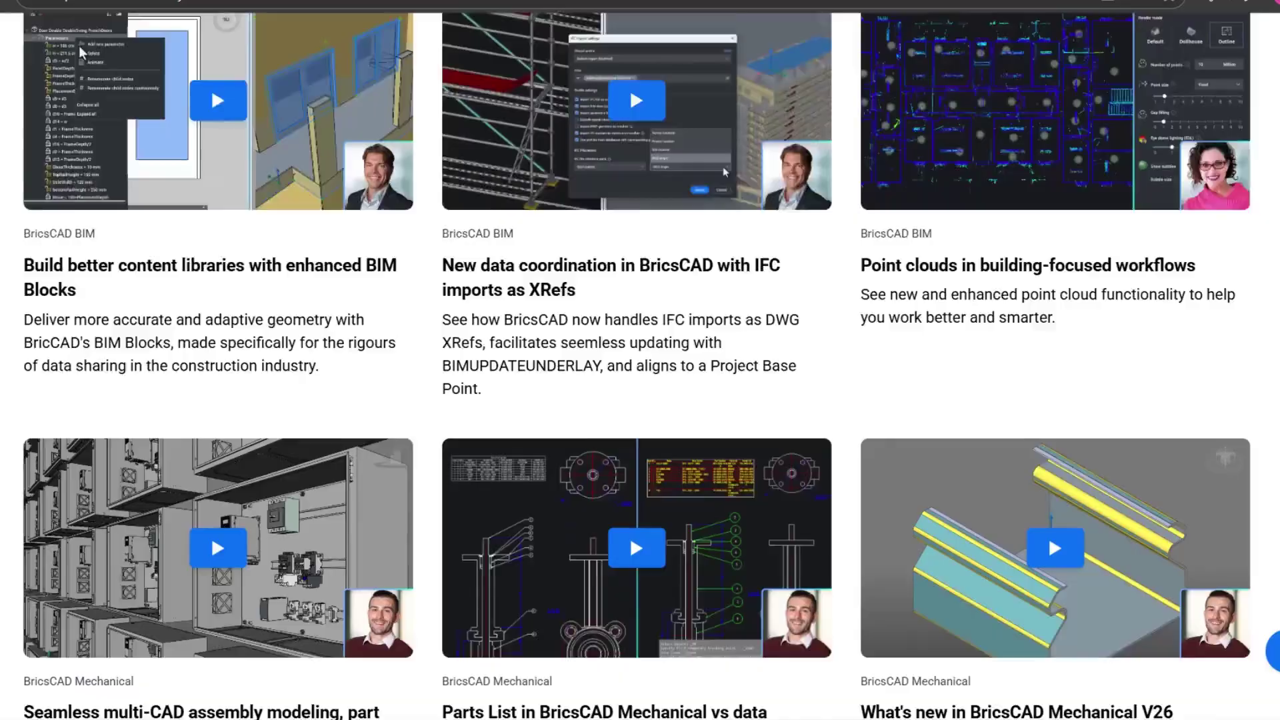
{"action": "scroll", "coordinate": [640, 360], "scroll_direction": "down", "scroll_amount": 3}
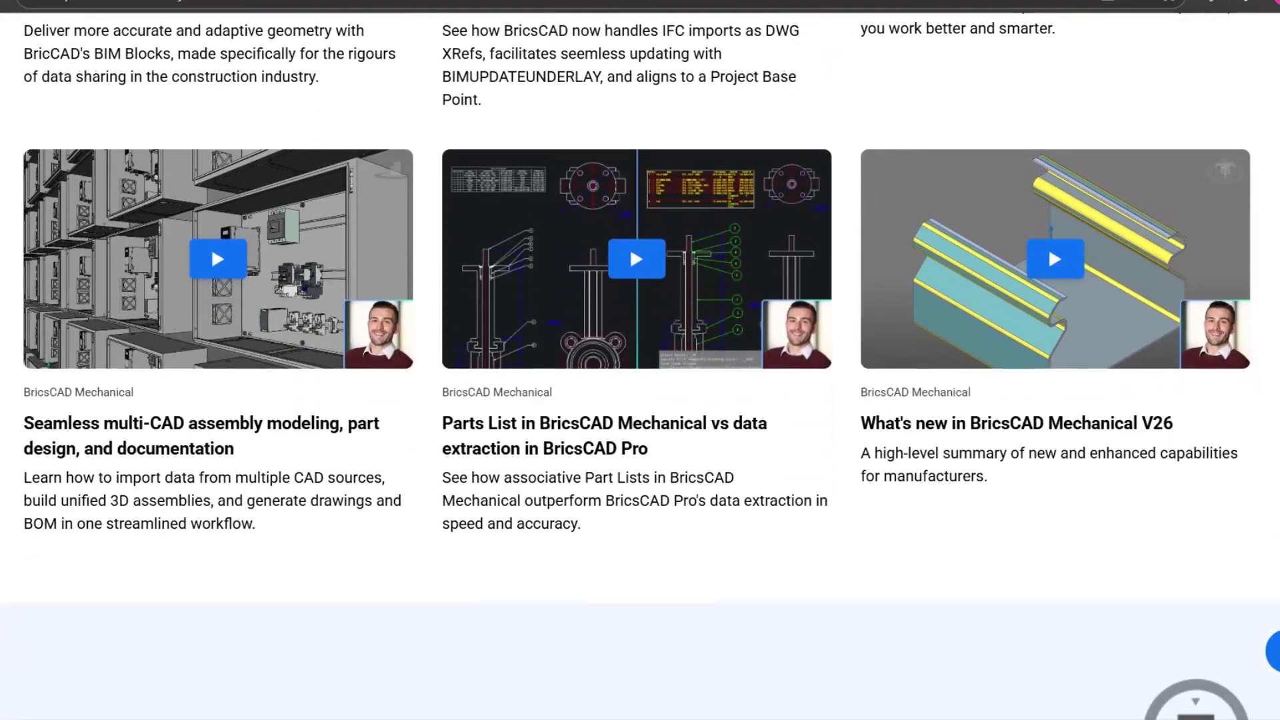
{"action": "scroll", "coordinate": [640, 360], "scroll_direction": "up", "scroll_amount": 20}
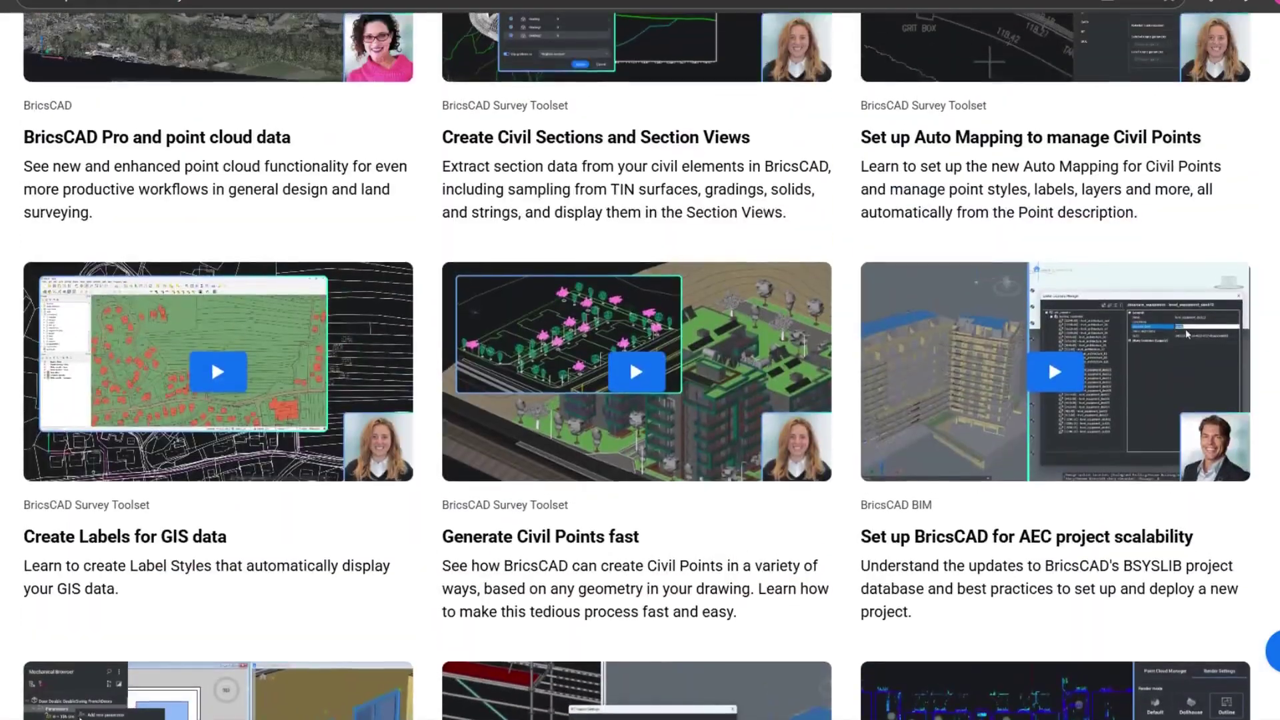
{"action": "scroll", "coordinate": [640, 360], "scroll_direction": "up", "scroll_amount": 15}
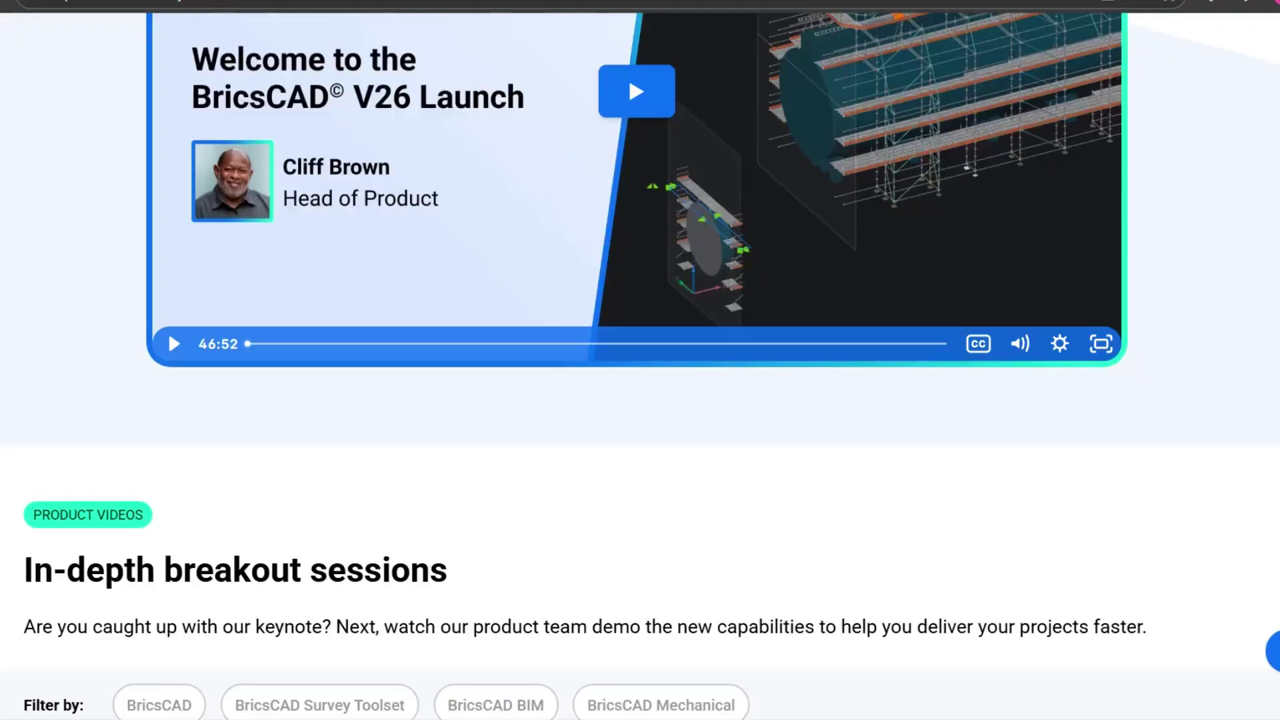
{"action": "scroll", "coordinate": [640, 360], "scroll_direction": "up", "scroll_amount": 2}
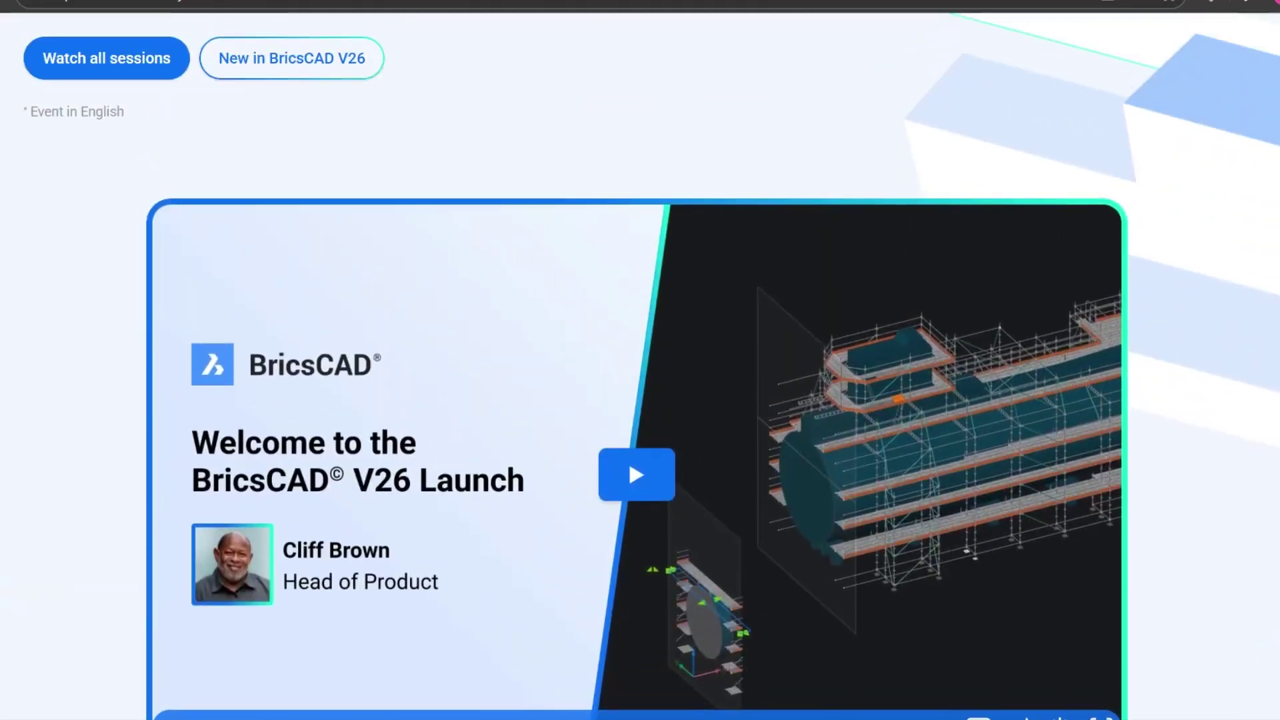